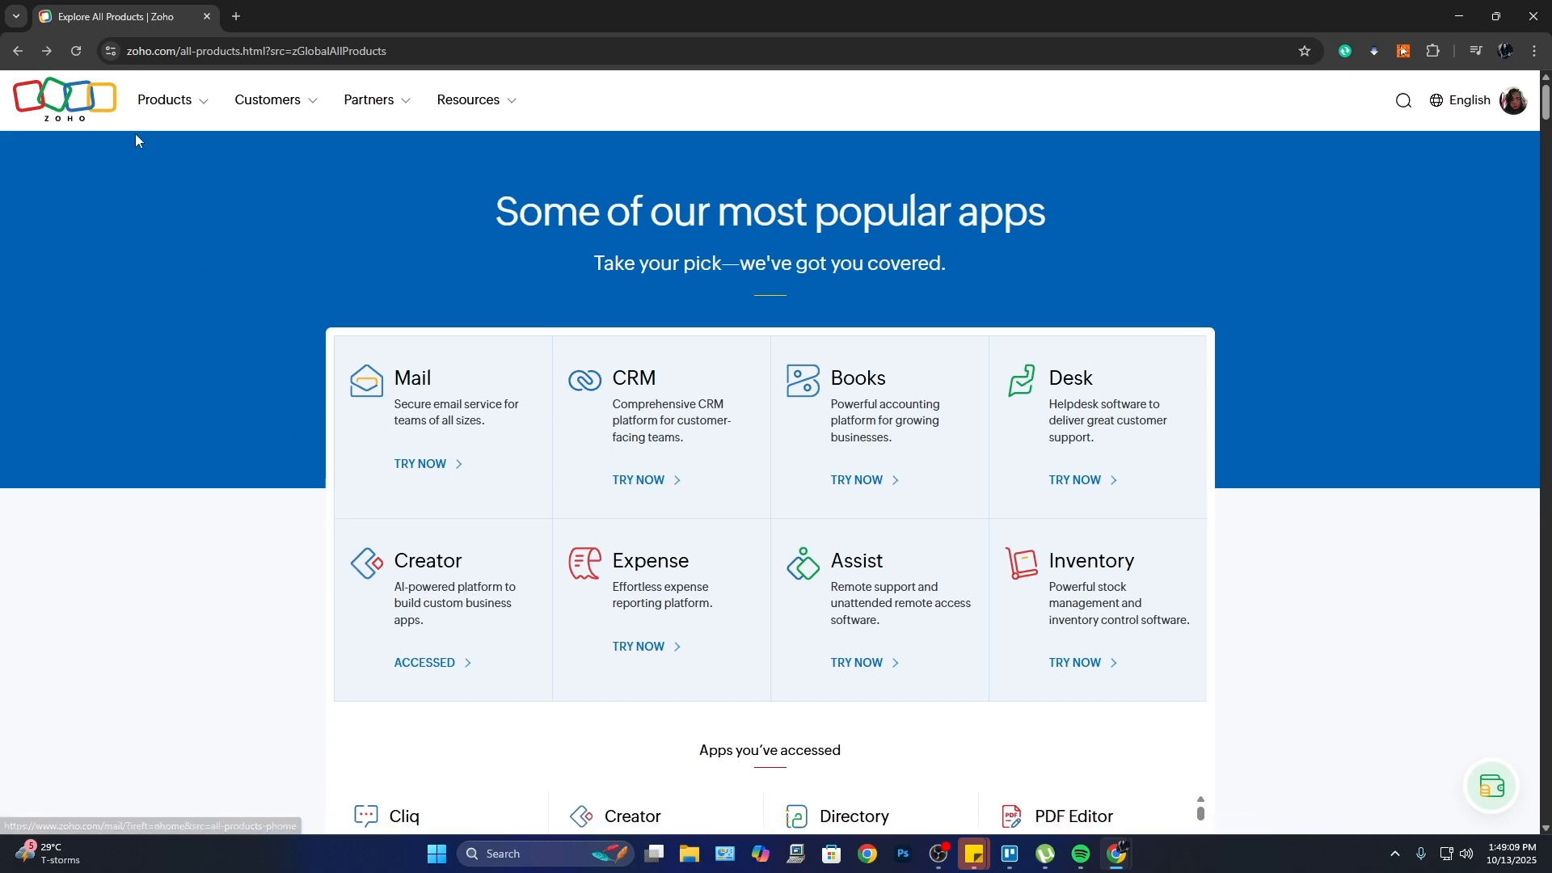
# Search Zoho's product list for "creator", open the Zoho Creator page and access Zoho Creator.
pyautogui.click(164, 100)
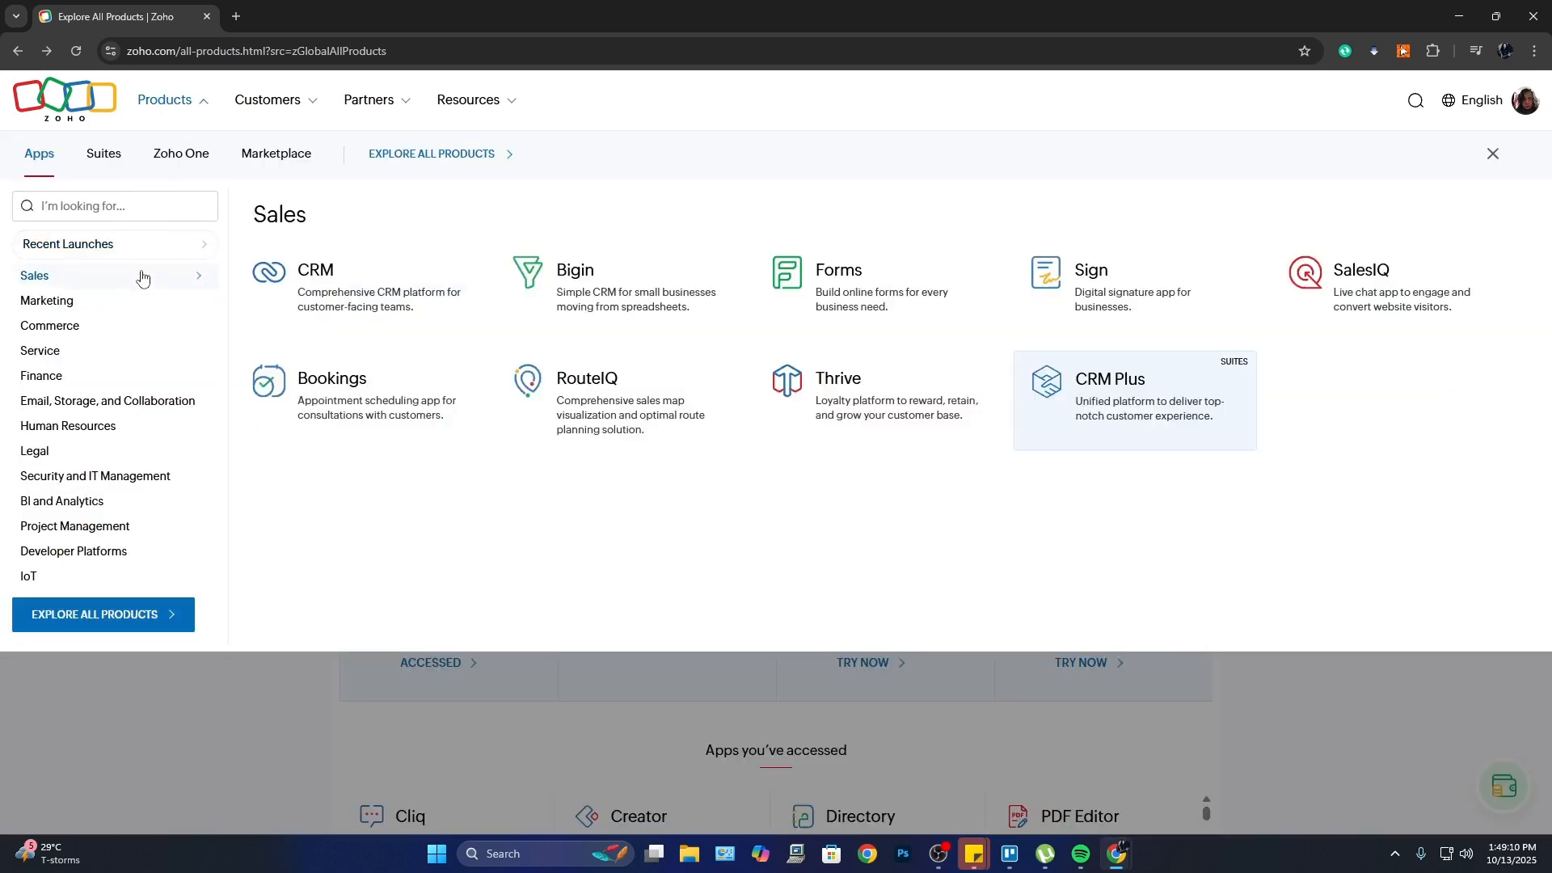
pyautogui.click(103, 208)
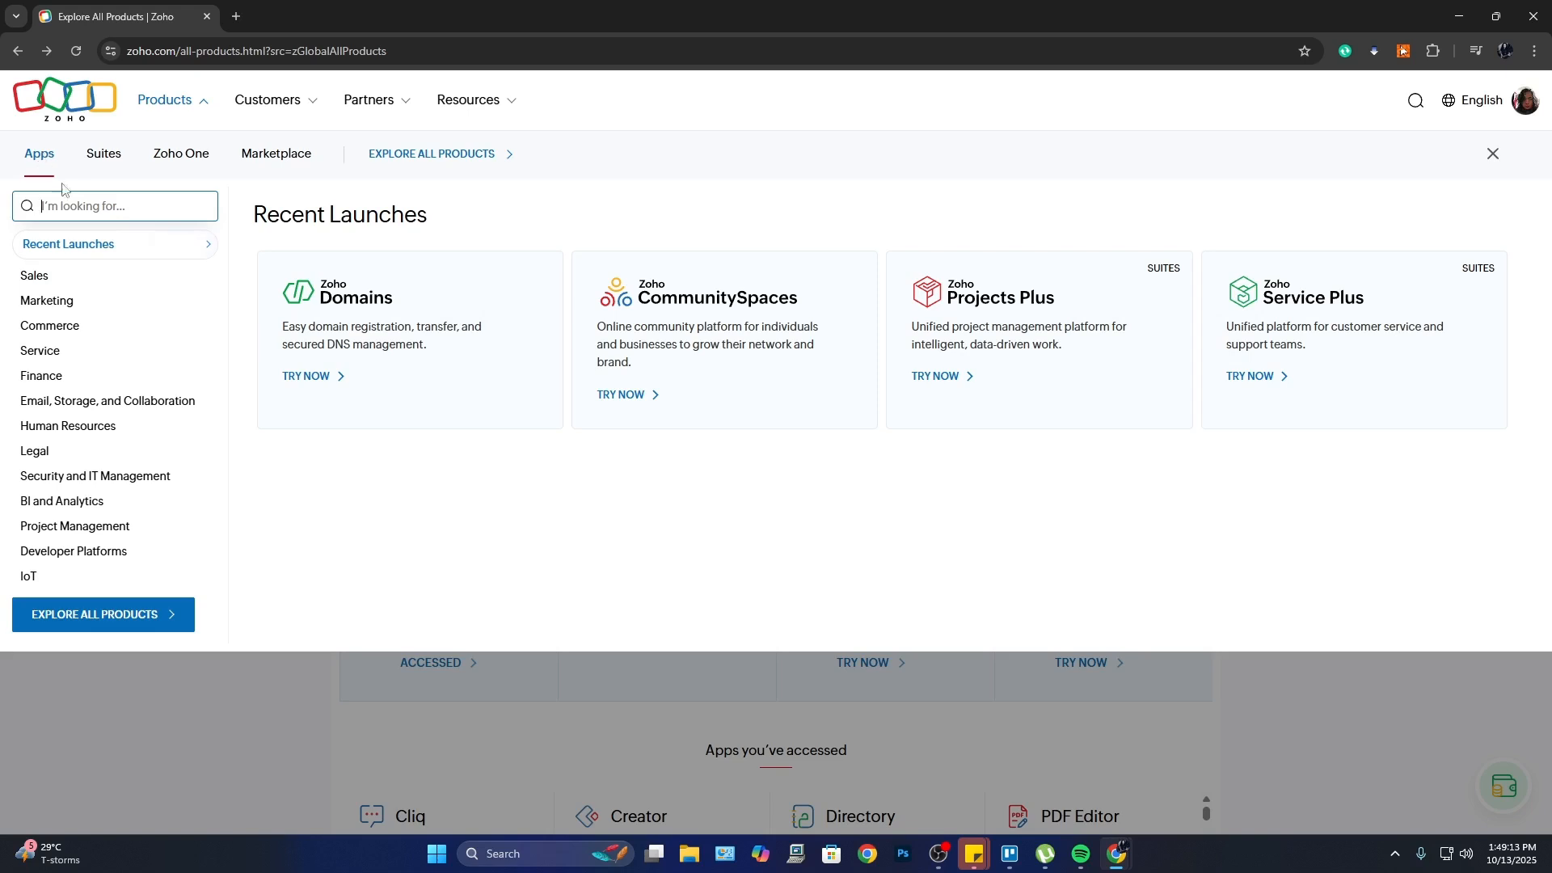
pyautogui.write('creator')
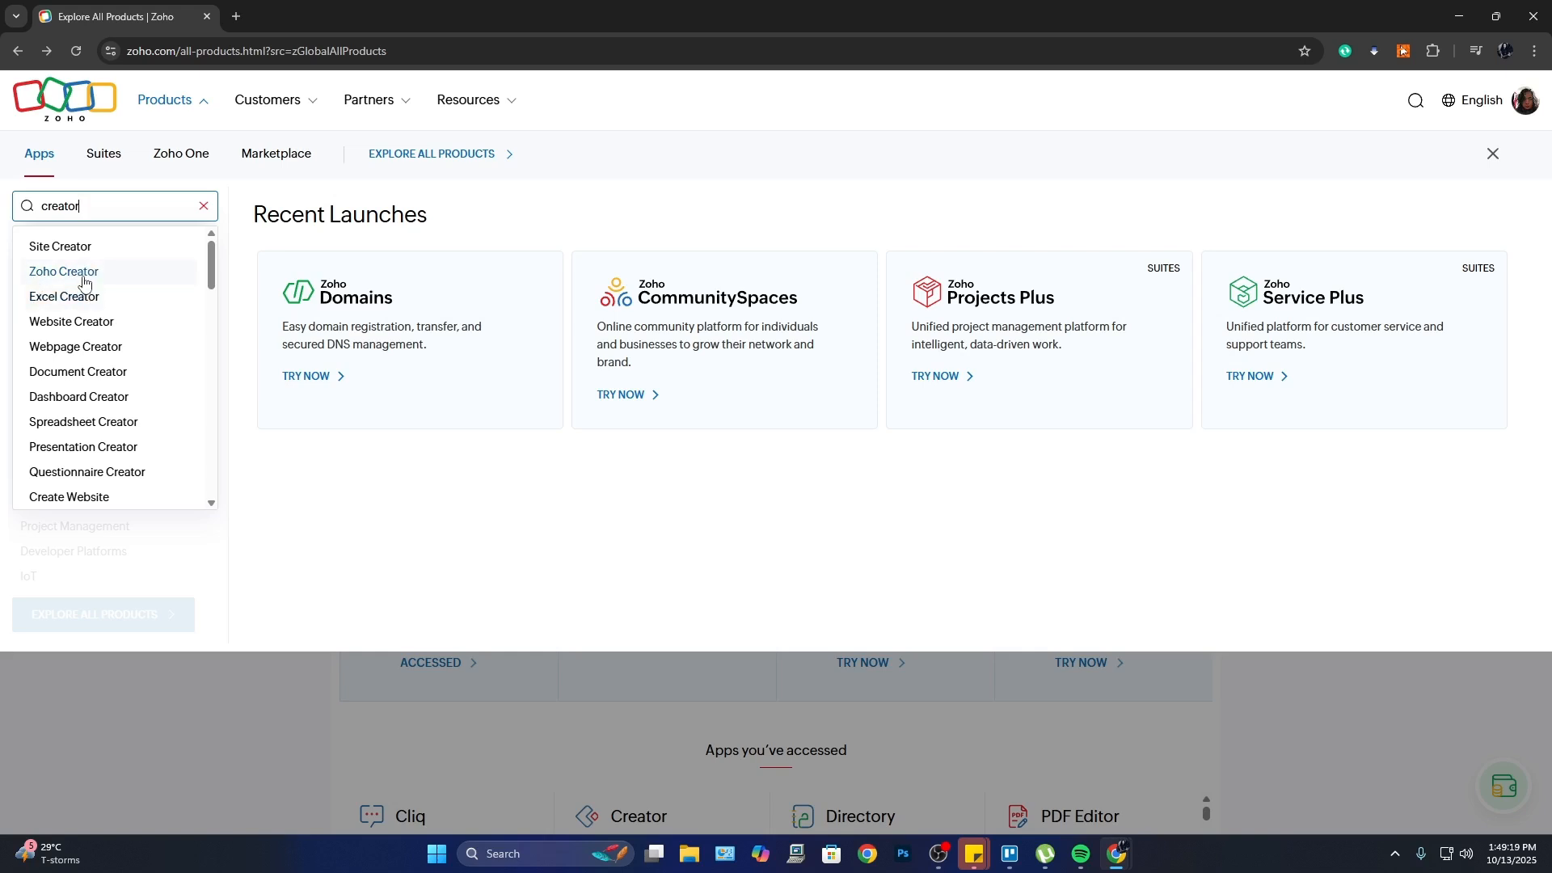
pyautogui.click(84, 272)
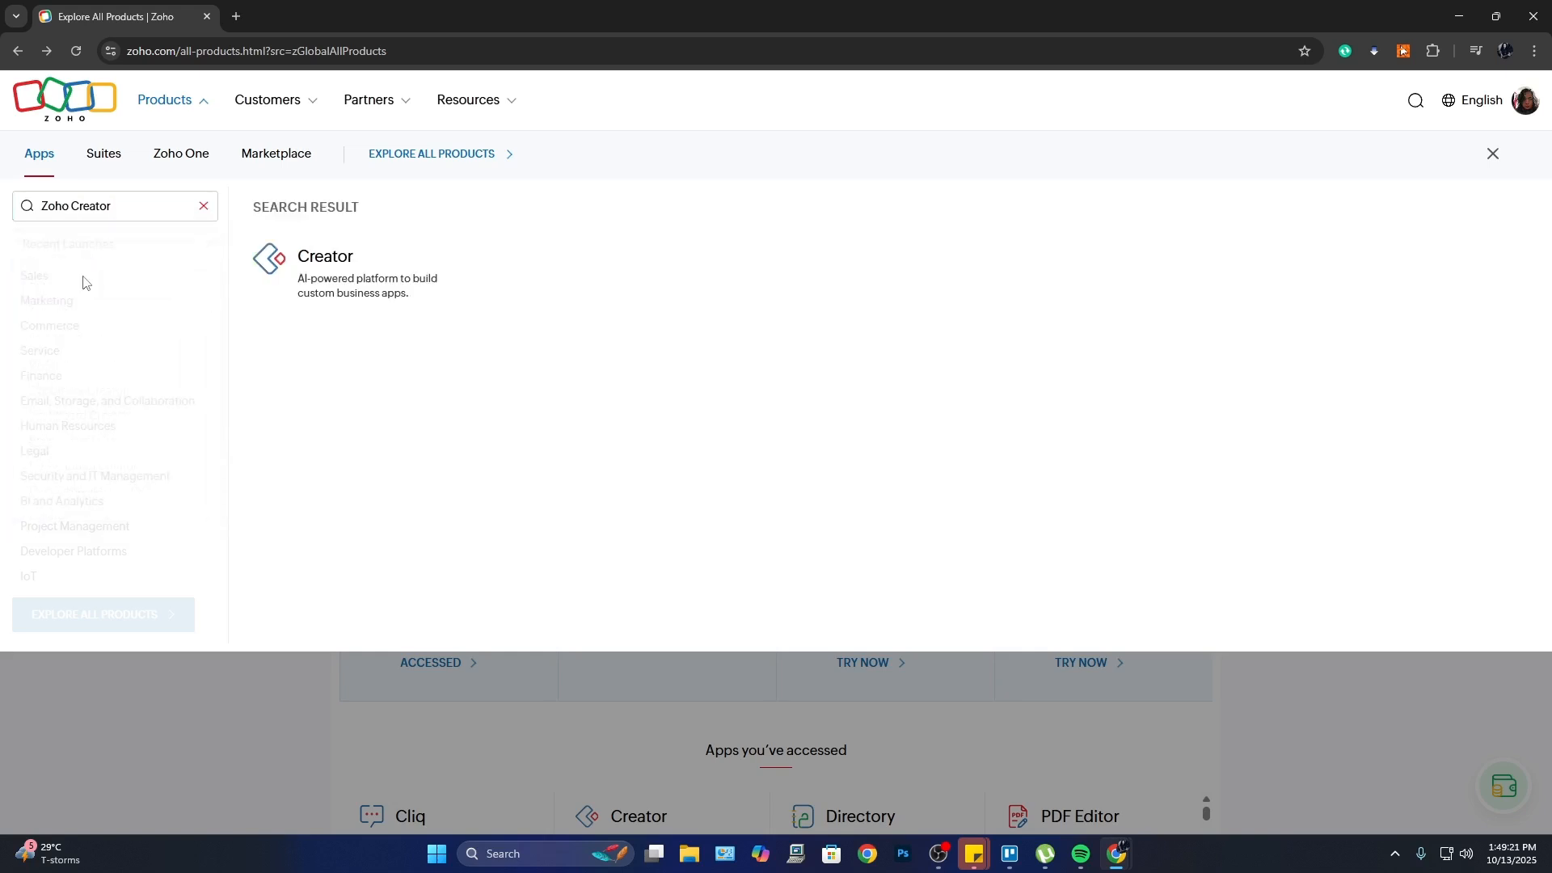
pyautogui.click(340, 274)
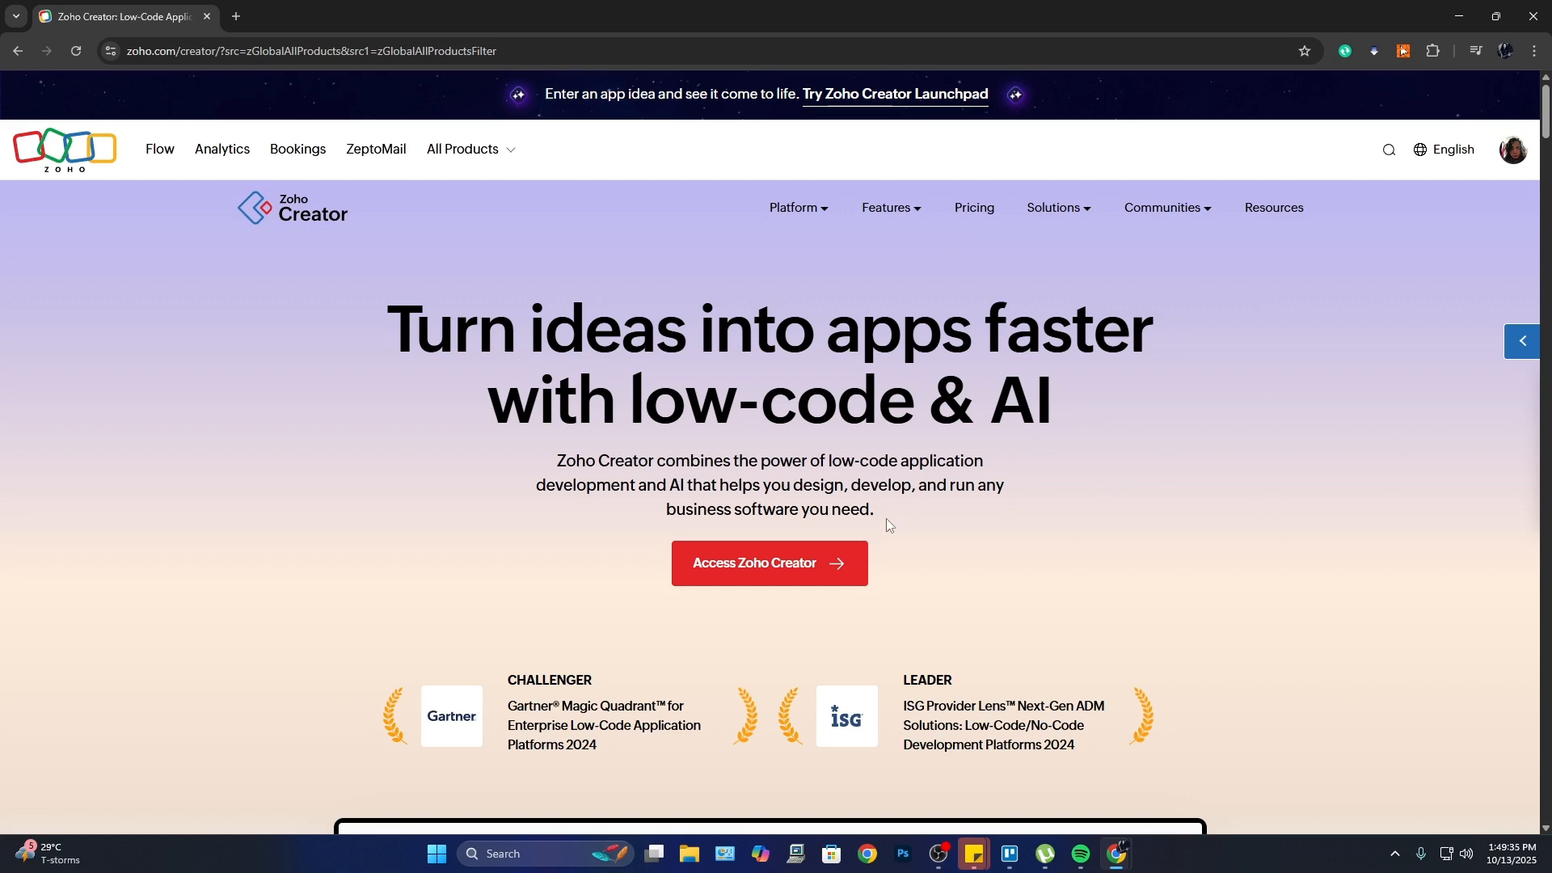
pyautogui.click(753, 571)
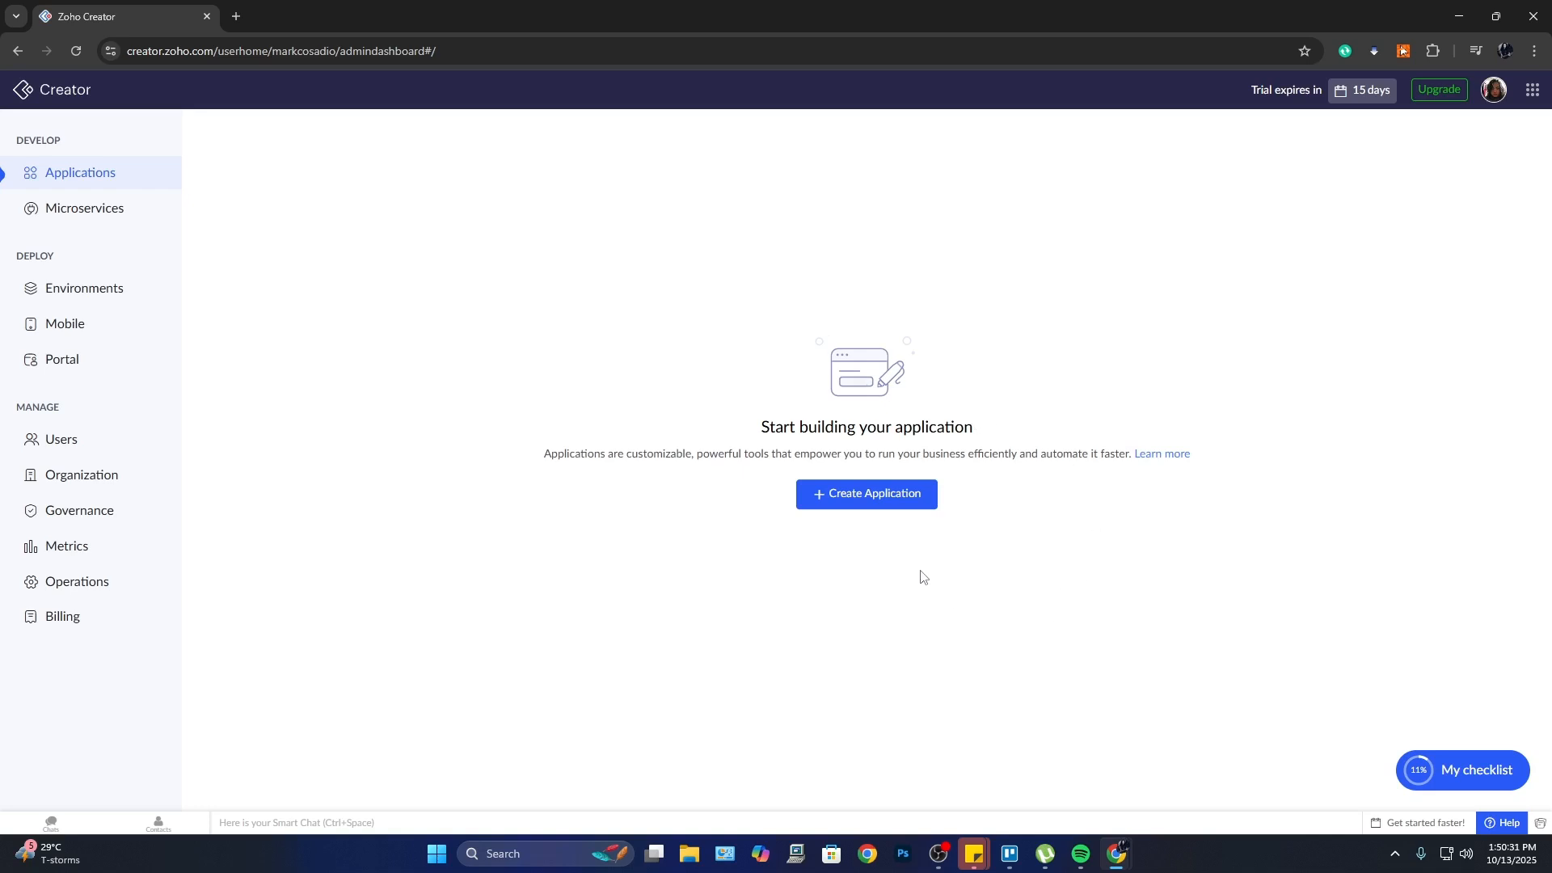
# Start a new application using Zia and open its description with: Create a new application called "Leads Management System".
pyautogui.click(858, 504)
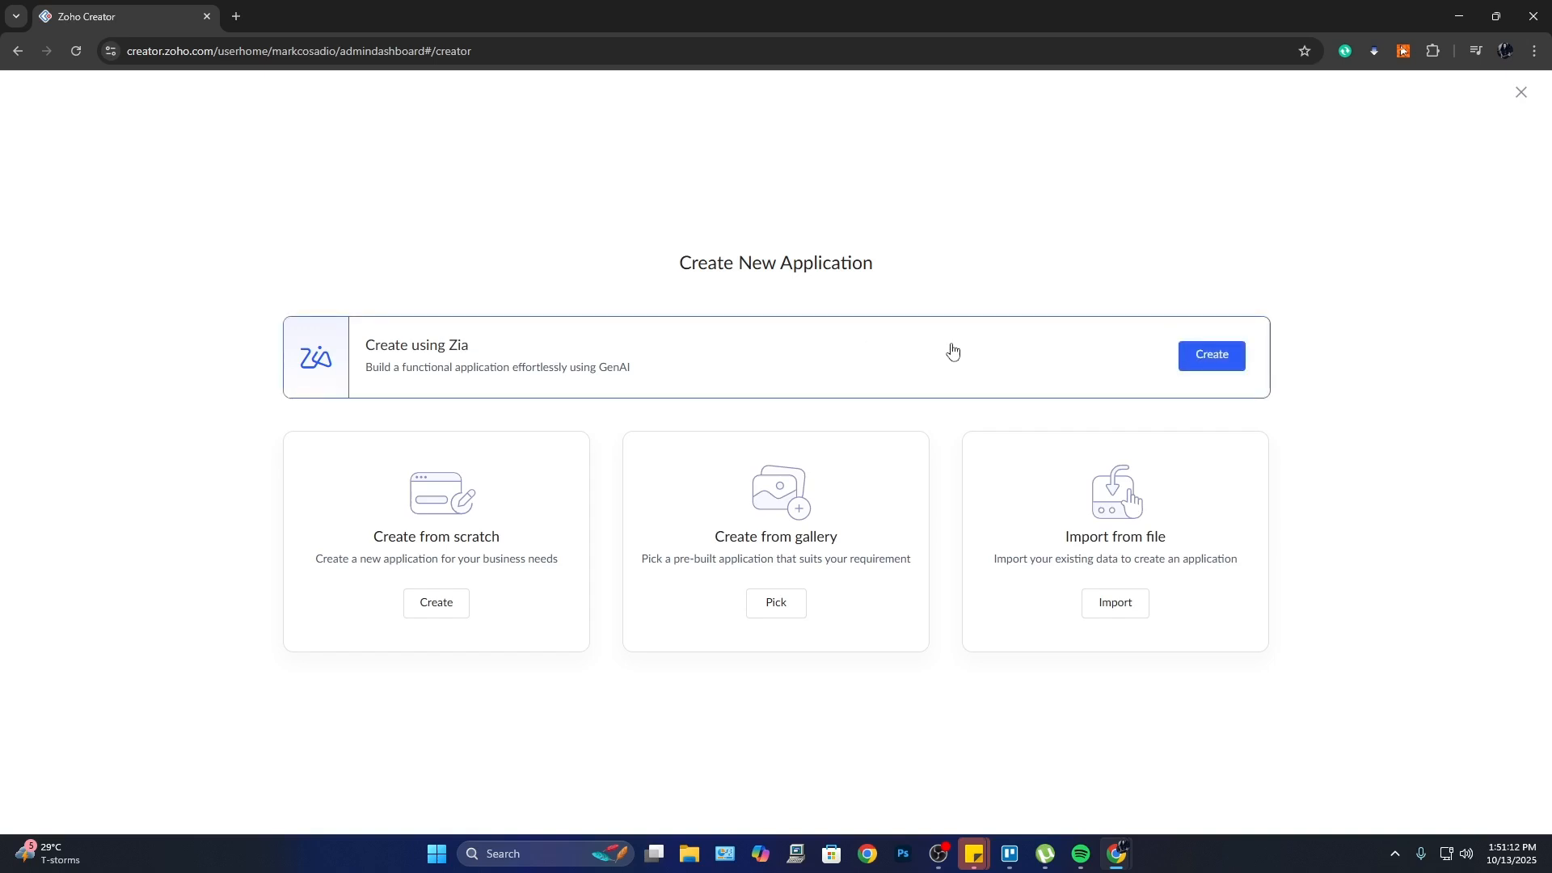
pyautogui.click(1222, 367)
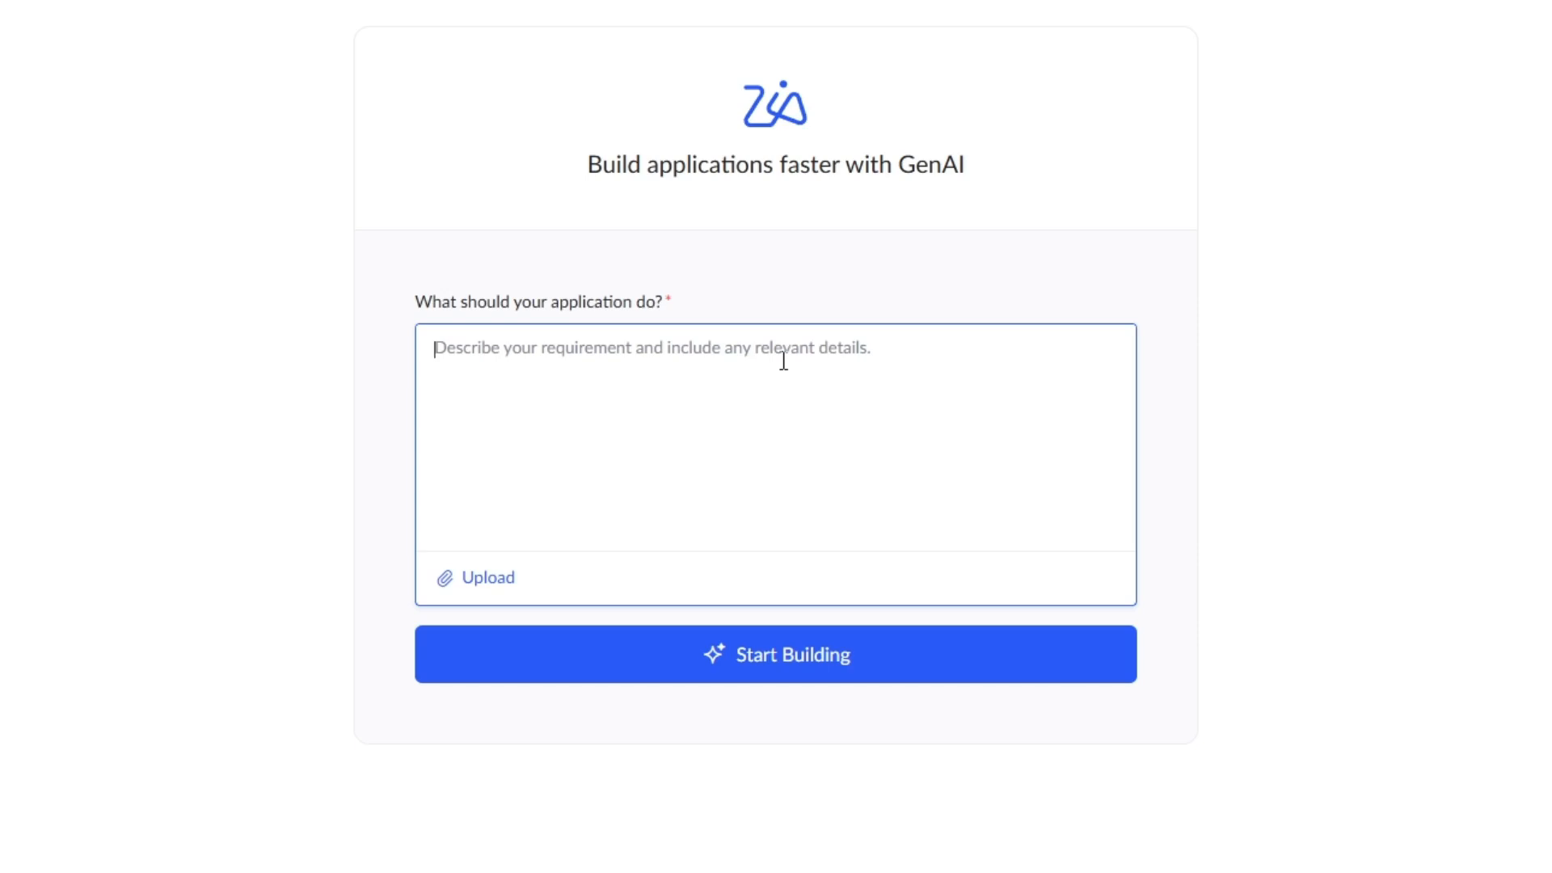
pyautogui.write('Create a ')
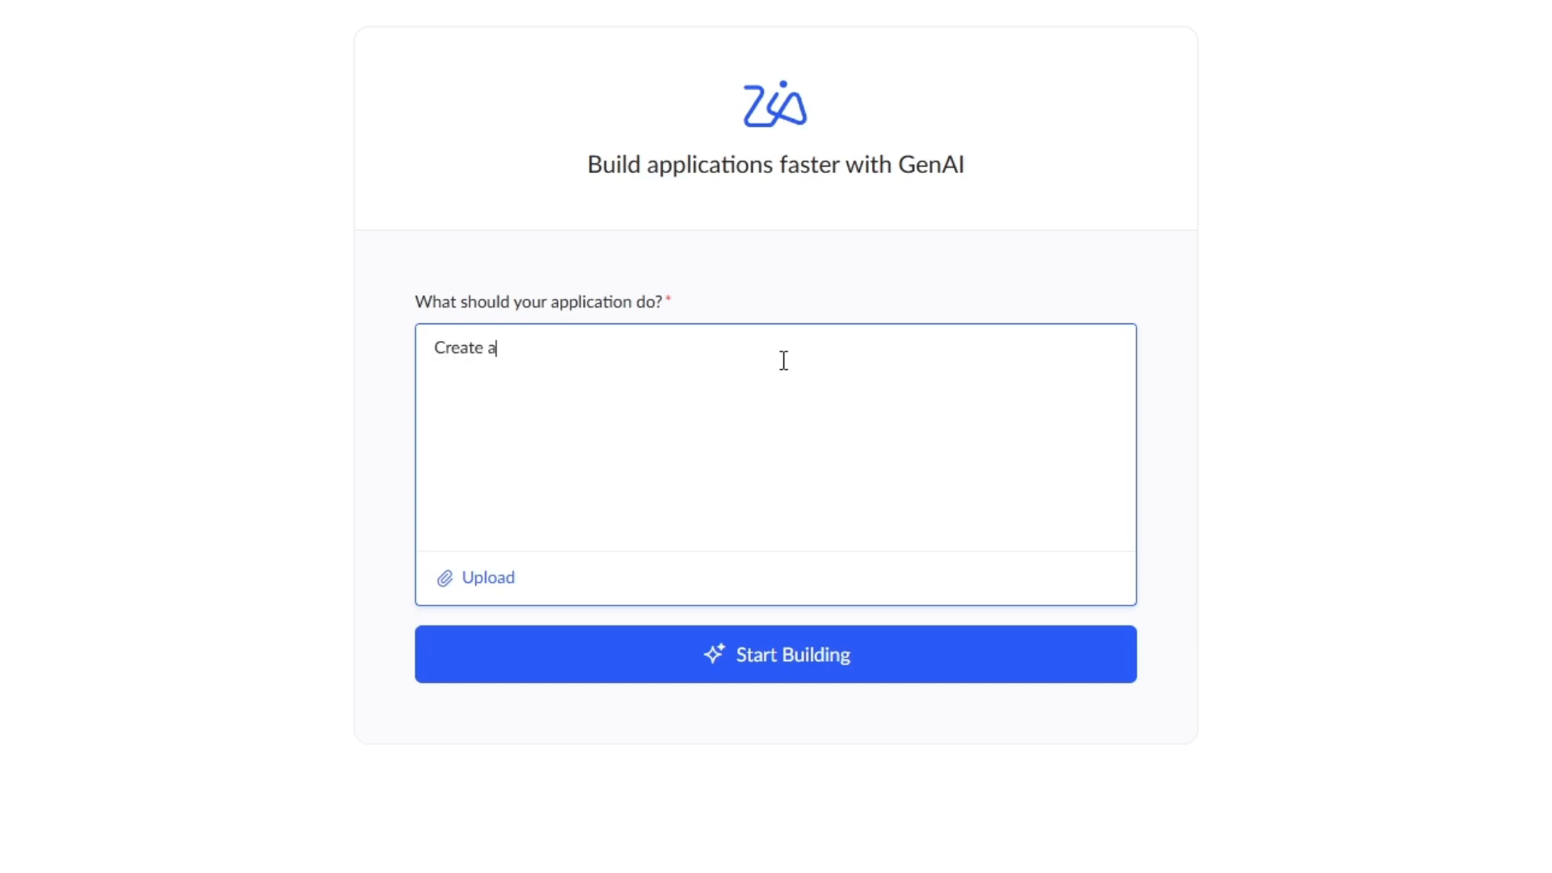
pyautogui.write('new application calle')
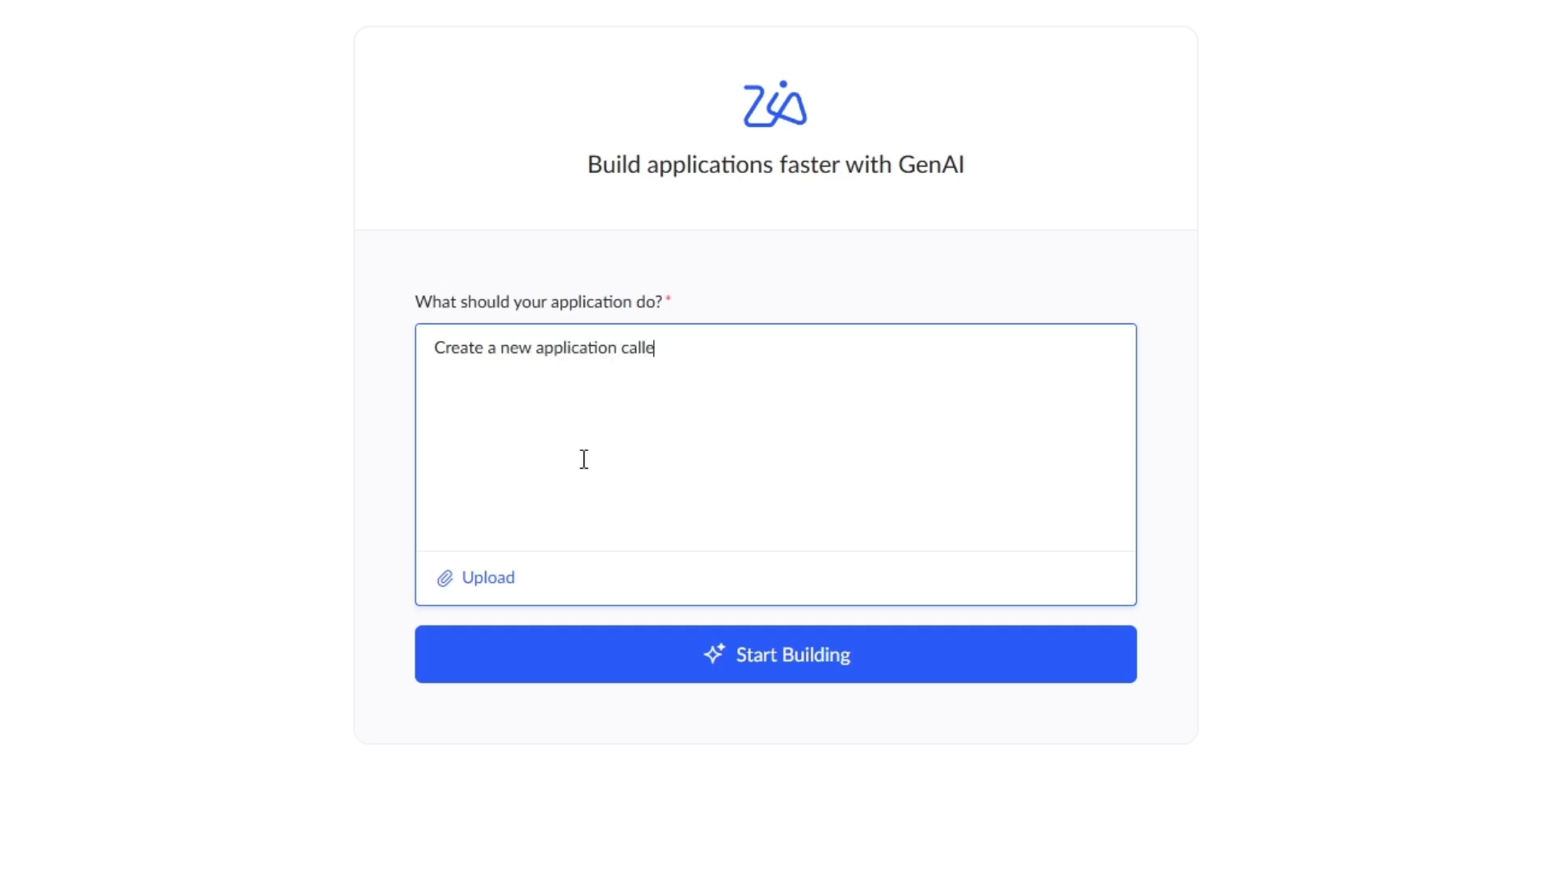
pyautogui.write('d "Leads')
pyautogui.write(' Management ')
pyautogui.write('Sys')
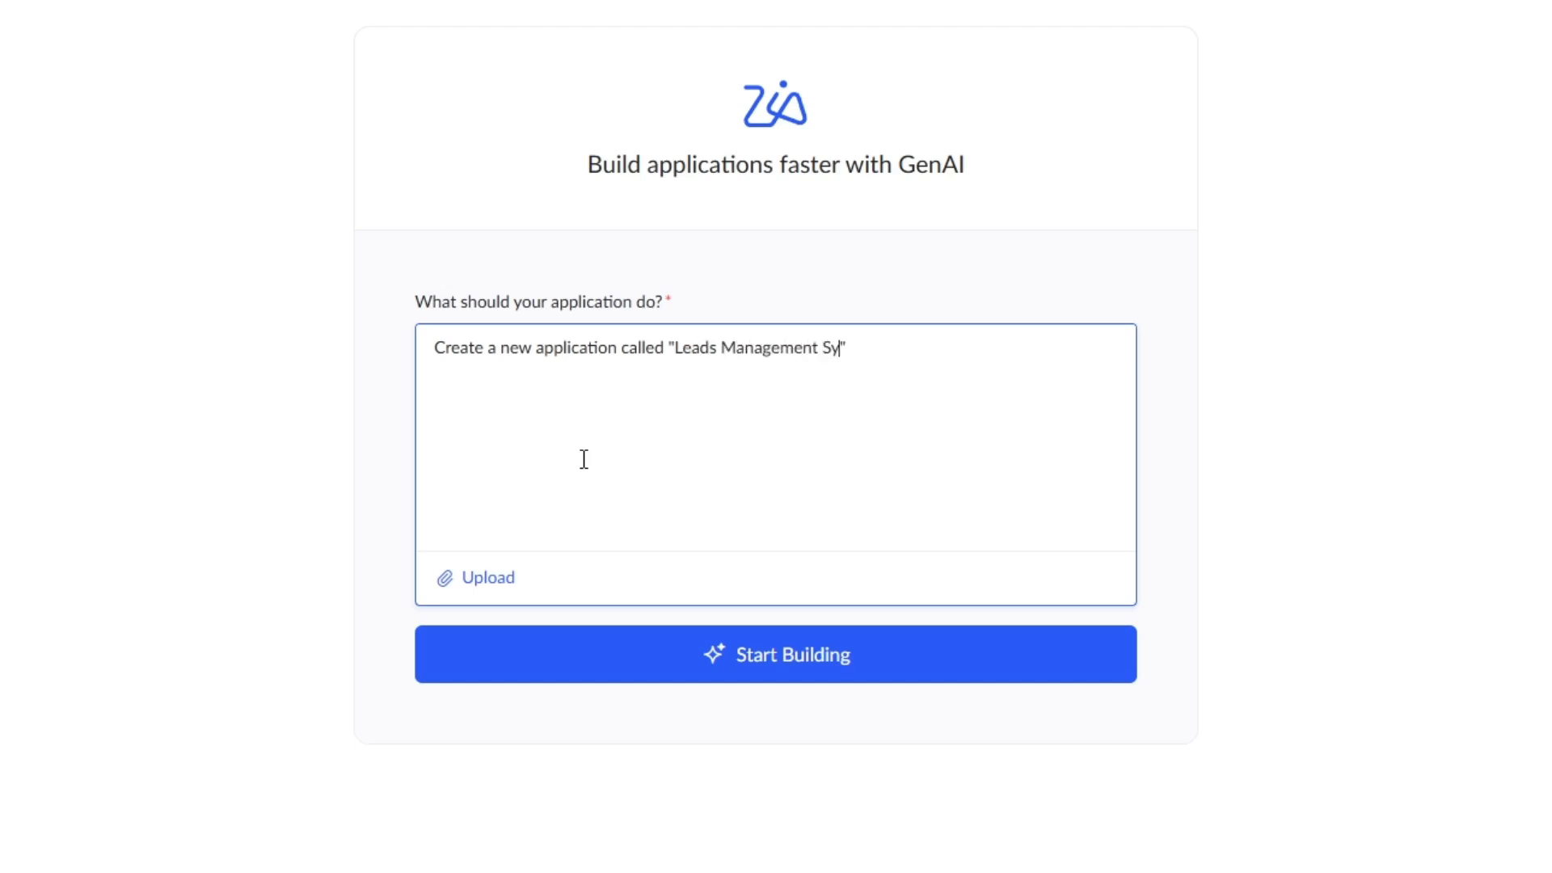
pyautogui.write('tem')
pyautogui.press('Return')
# Add "The application should have three main forms:" to the description, followed by the numbered lines Leads, Activities and Sales Rep.
pyautogui.write('The application shou')
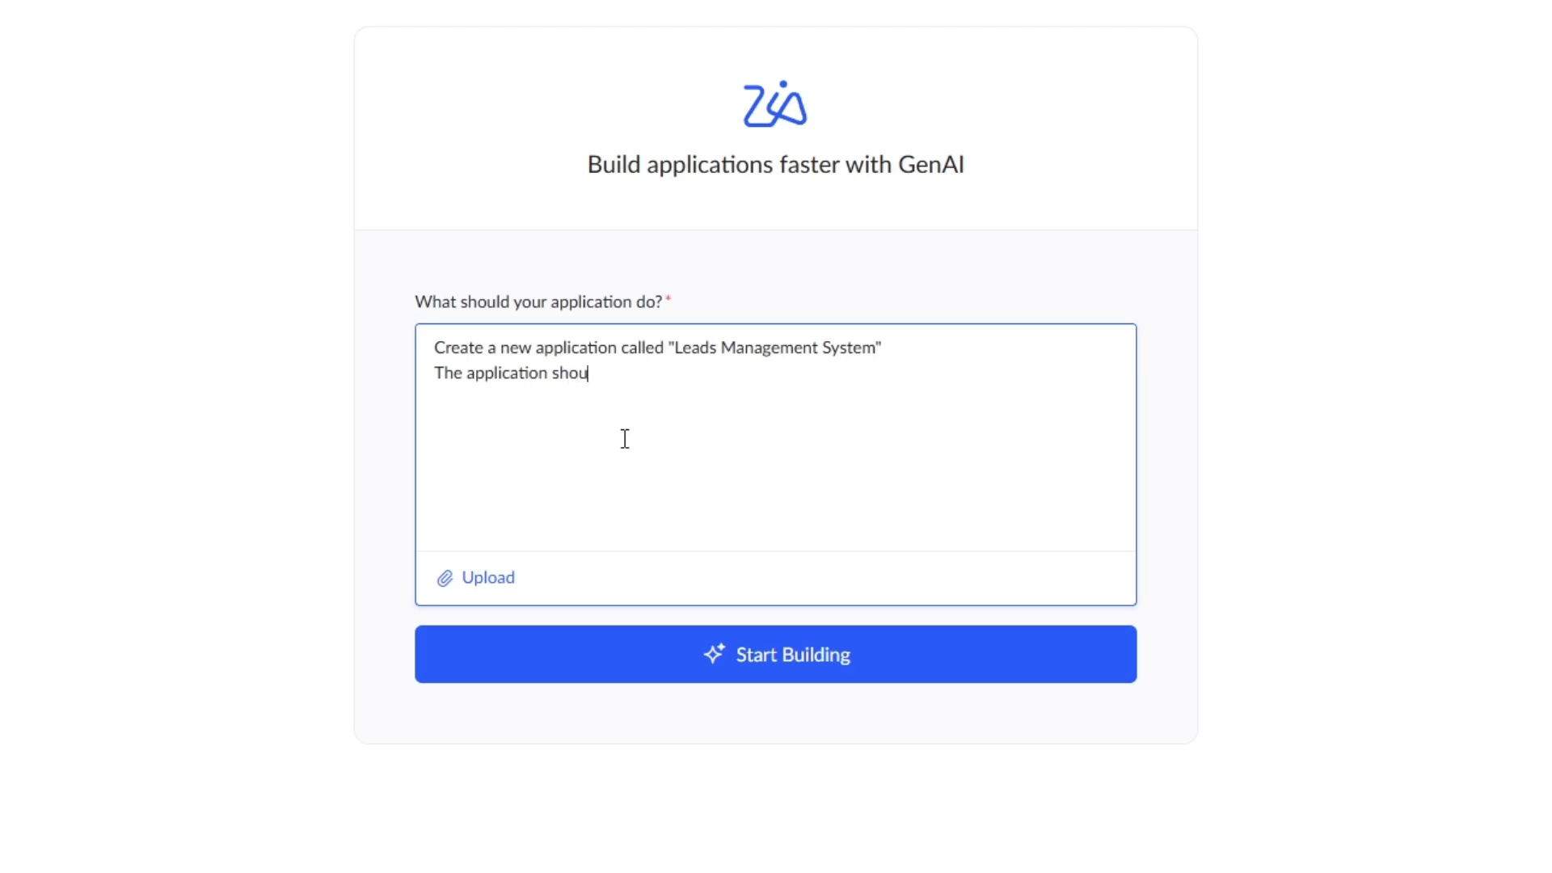
pyautogui.write('ld have three mai')
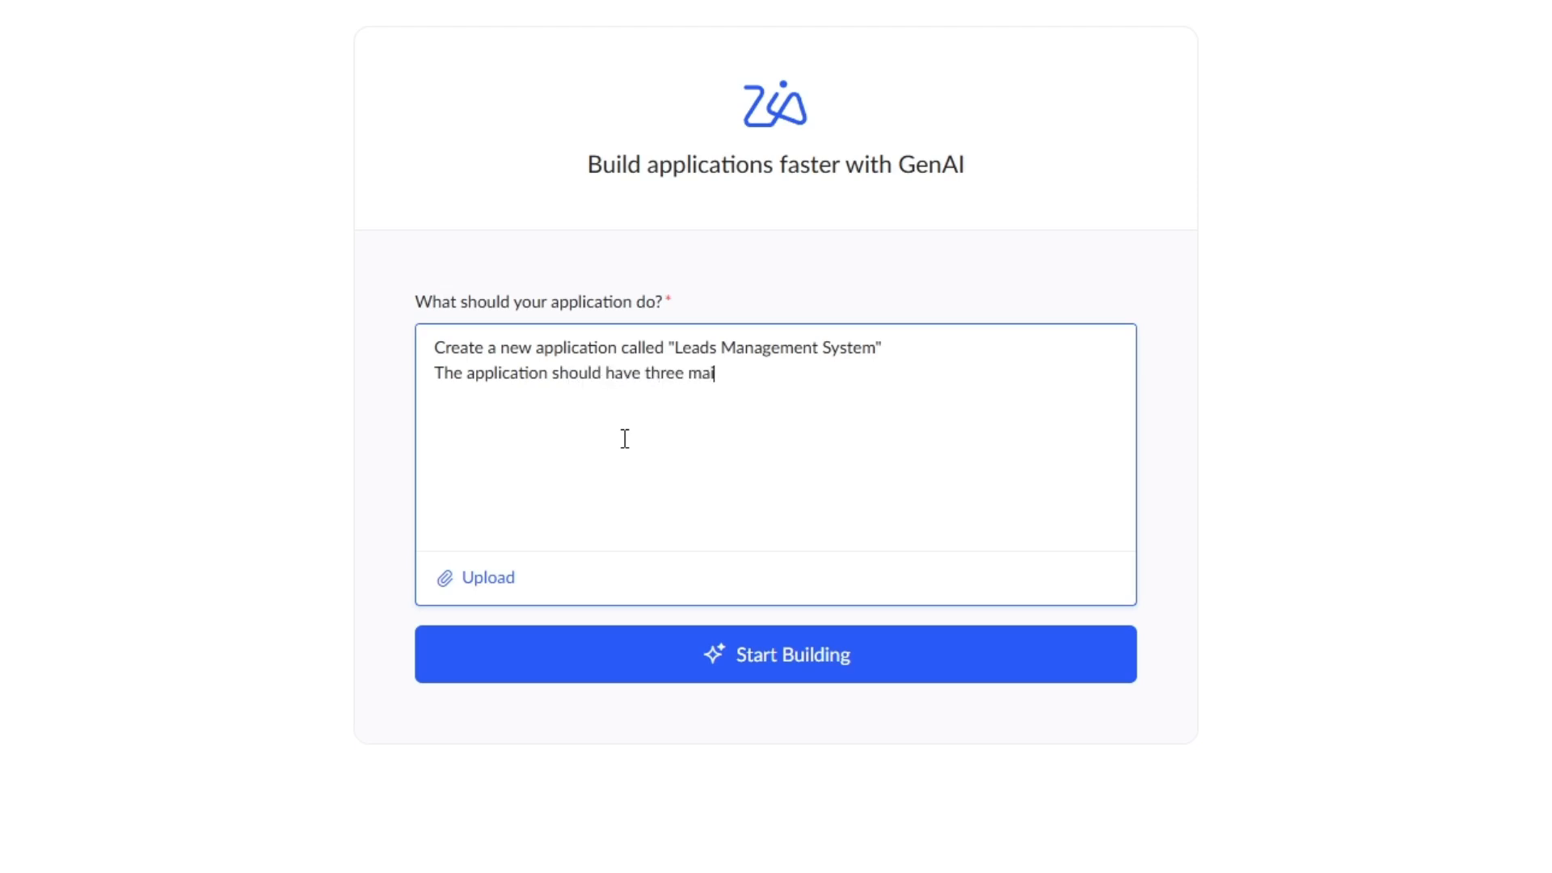
pyautogui.write('n forms:')
pyautogui.press('Return')
pyautogui.write('1. Lr')
pyautogui.press('BackSpace')
pyautogui.write('eads')
pyautogui.press('Return')
pyautogui.write('2. ')
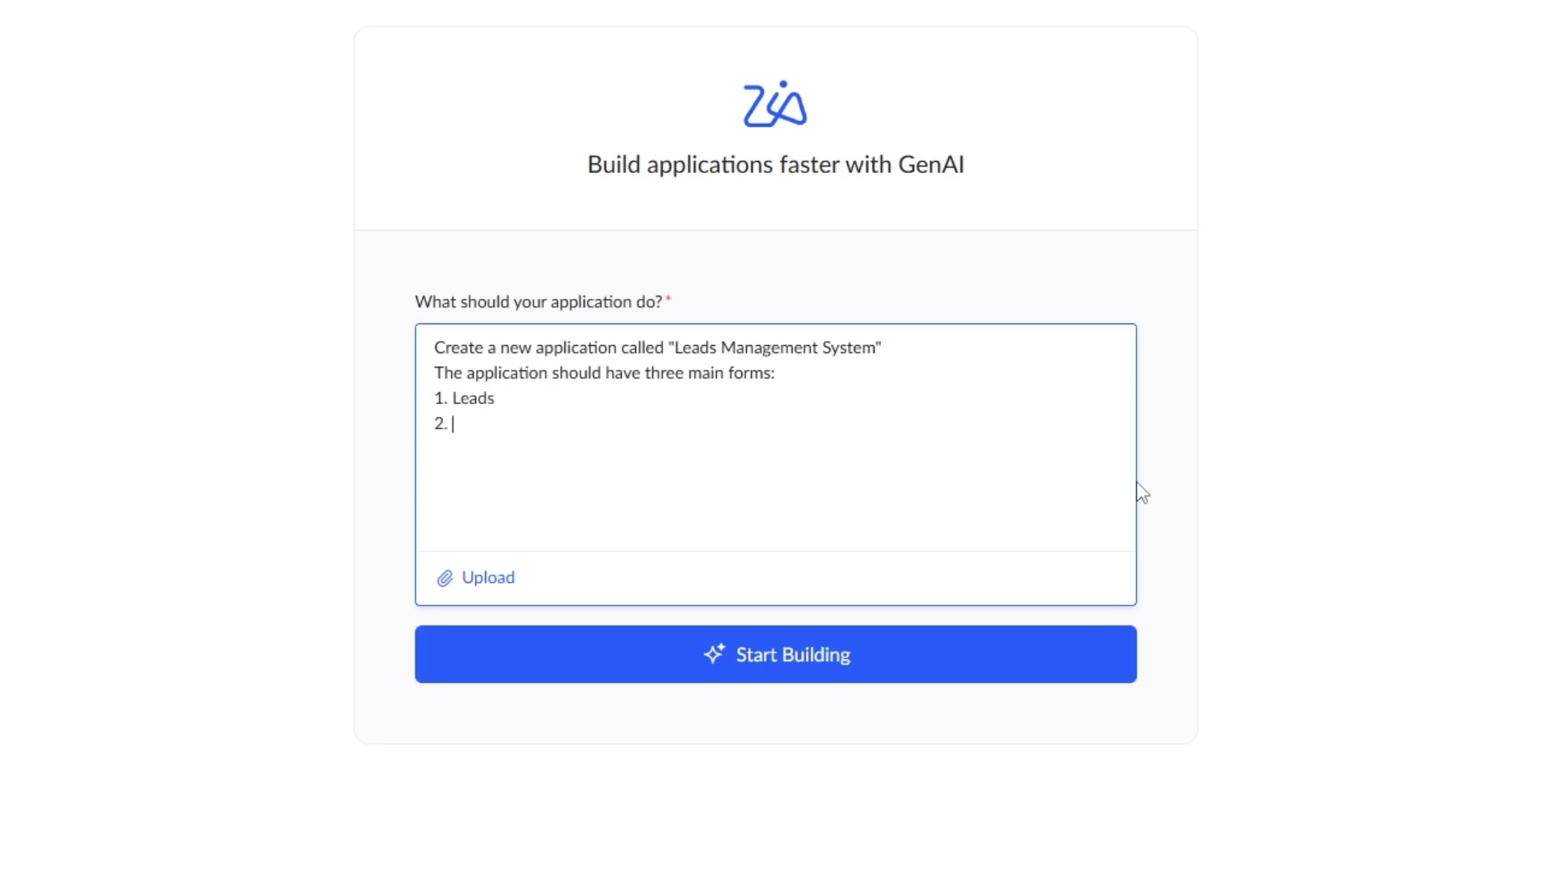
pyautogui.write('Activities')
pyautogui.press('Return')
pyautogui.write('3. Sales')
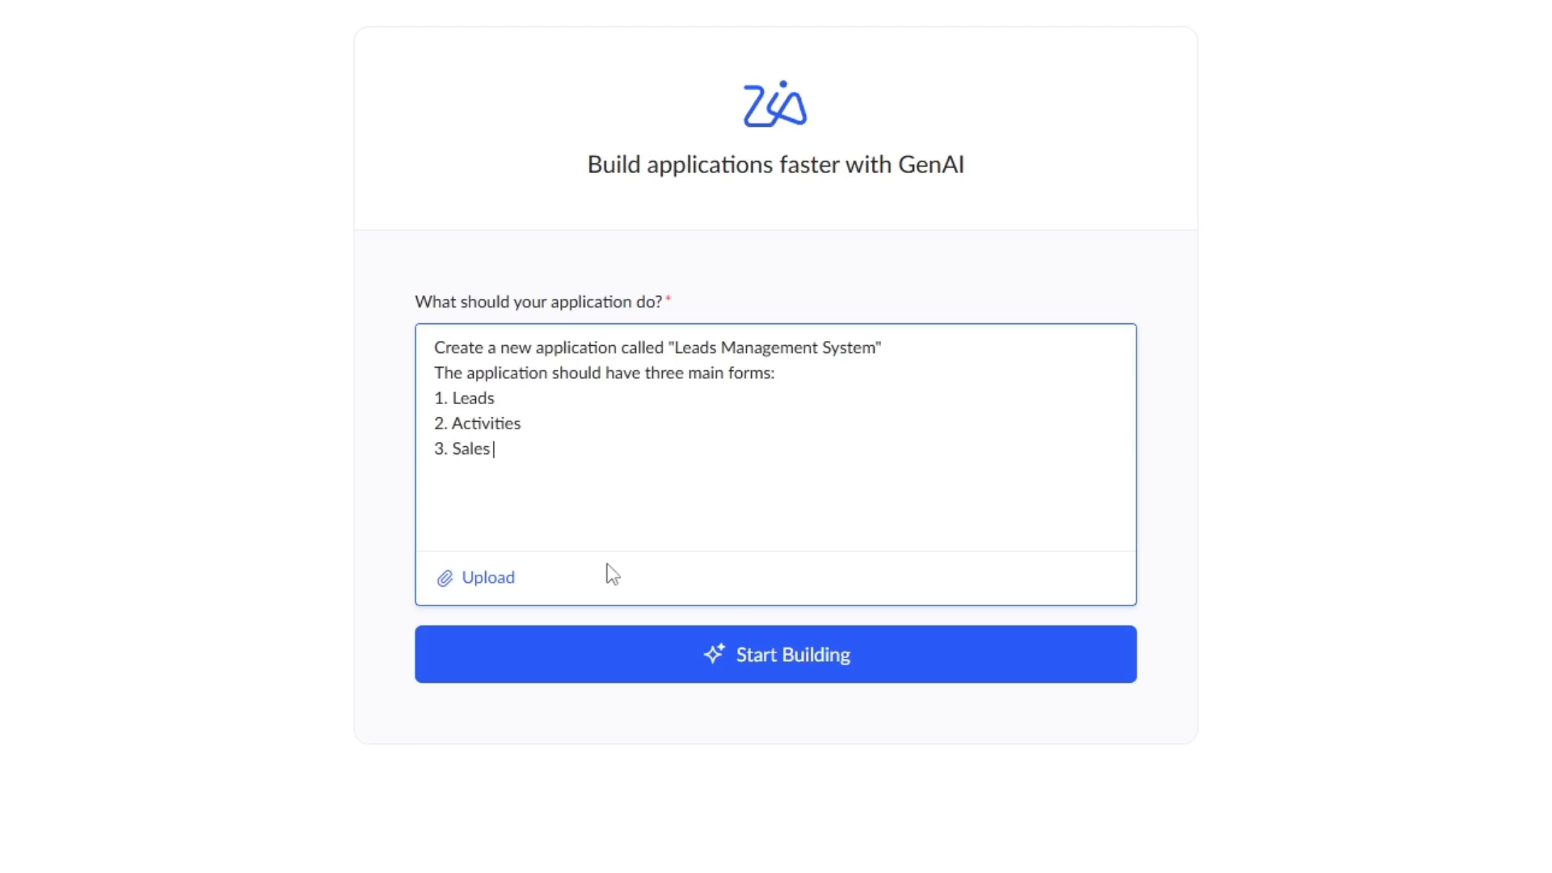
pyautogui.write(' Rep  ')
# Below the list of forms, add the line: create "Leads" form with the following fields:.
pyautogui.write('create ')
pyautogui.write('"Leads"')
pyautogui.press('Left')
pyautogui.write('Leads"')
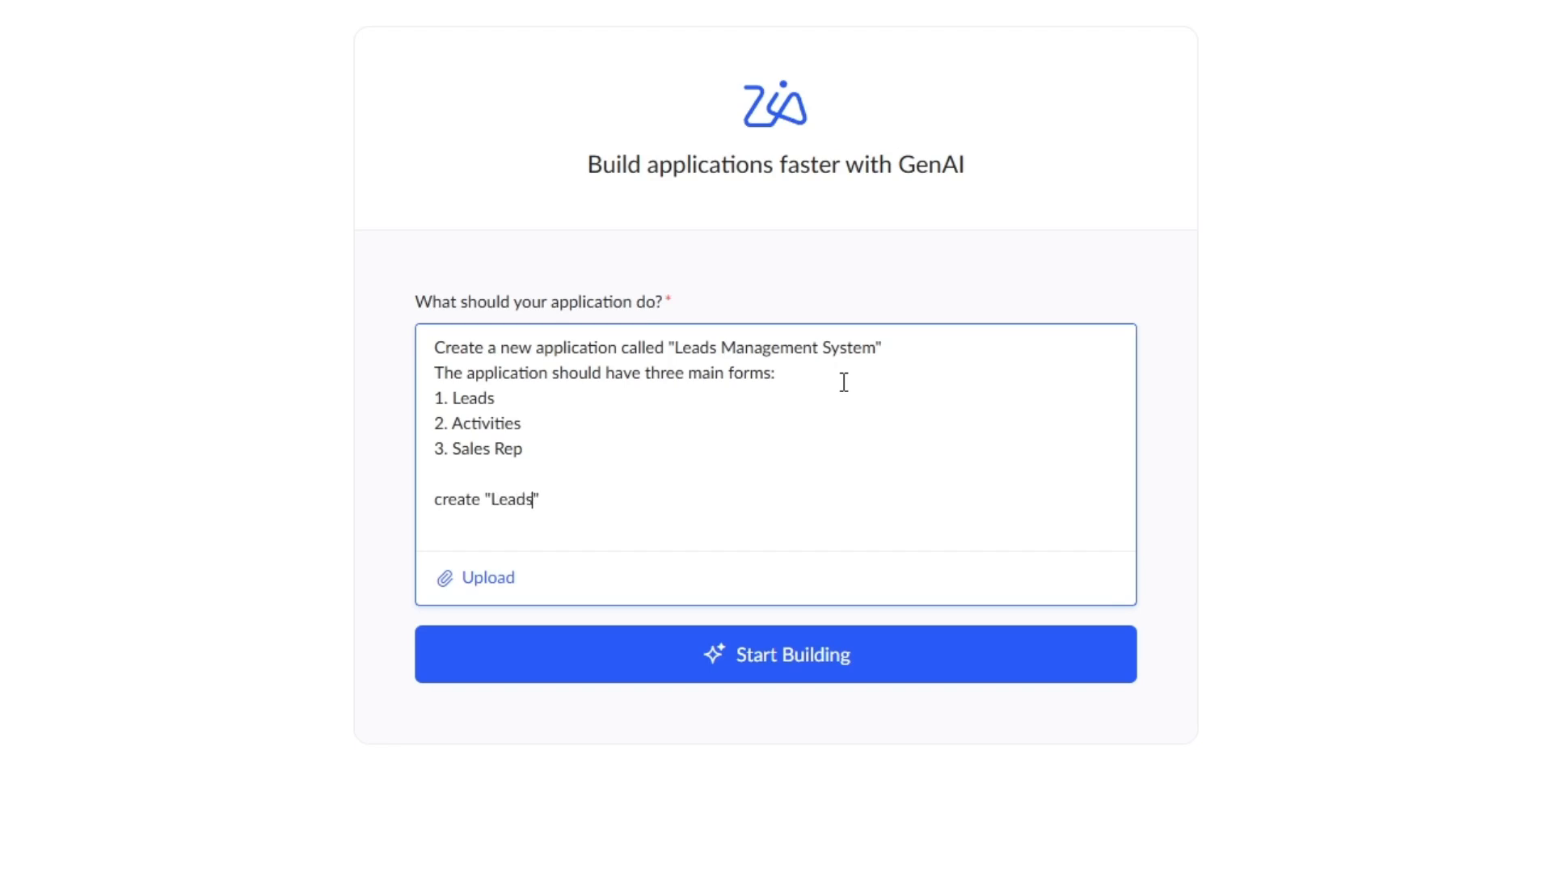
pyautogui.write(' form with the following fields')
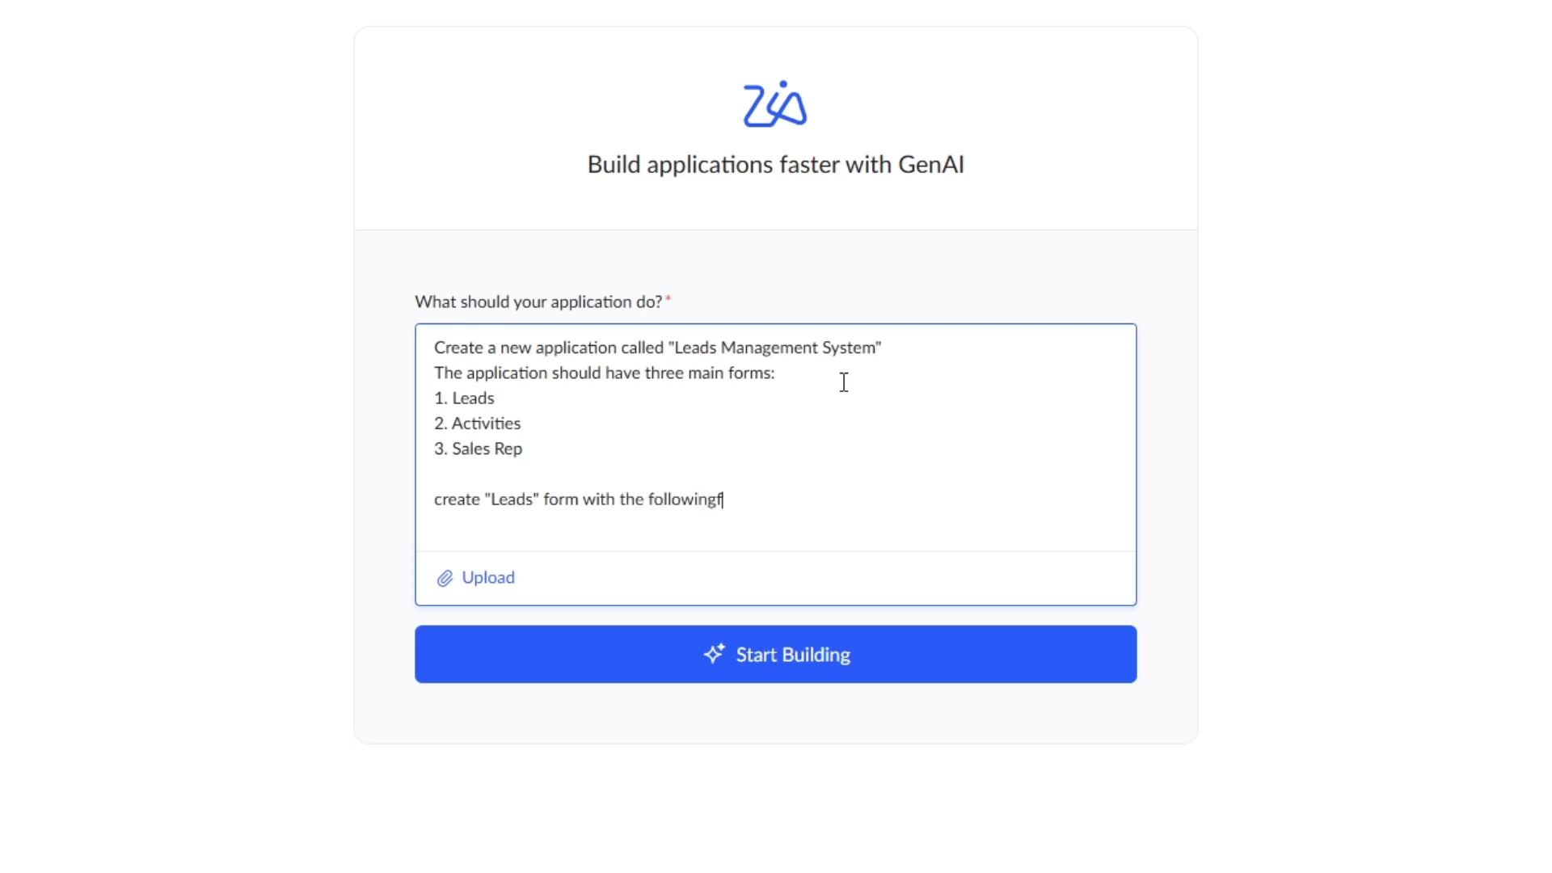
pyautogui.write(':')
pyautogui.press('Return')
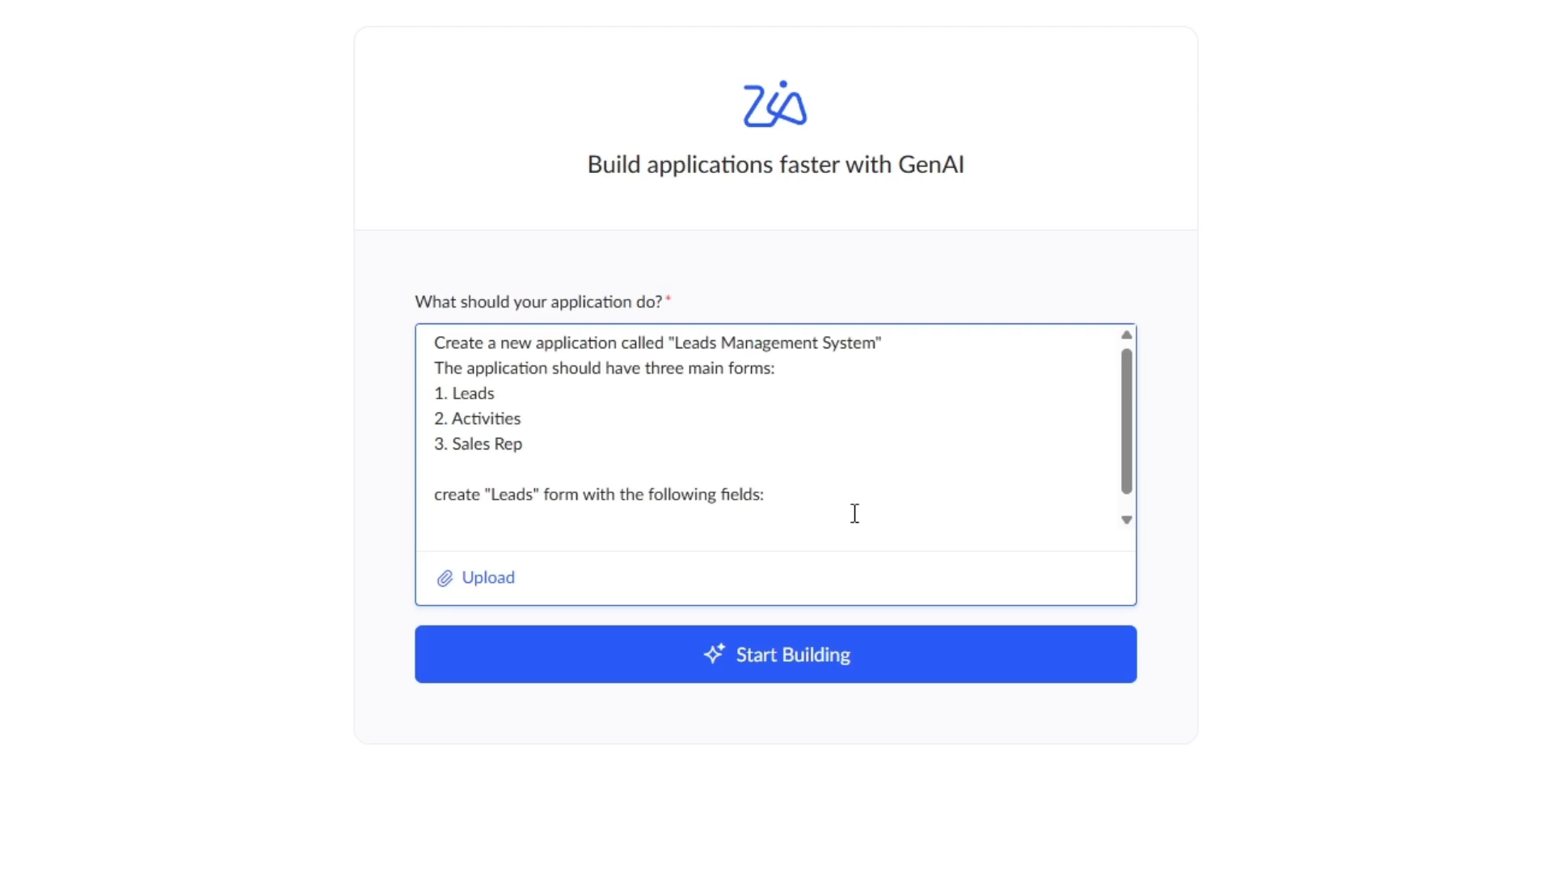
pyautogui.scroll(-1, 896, 497)
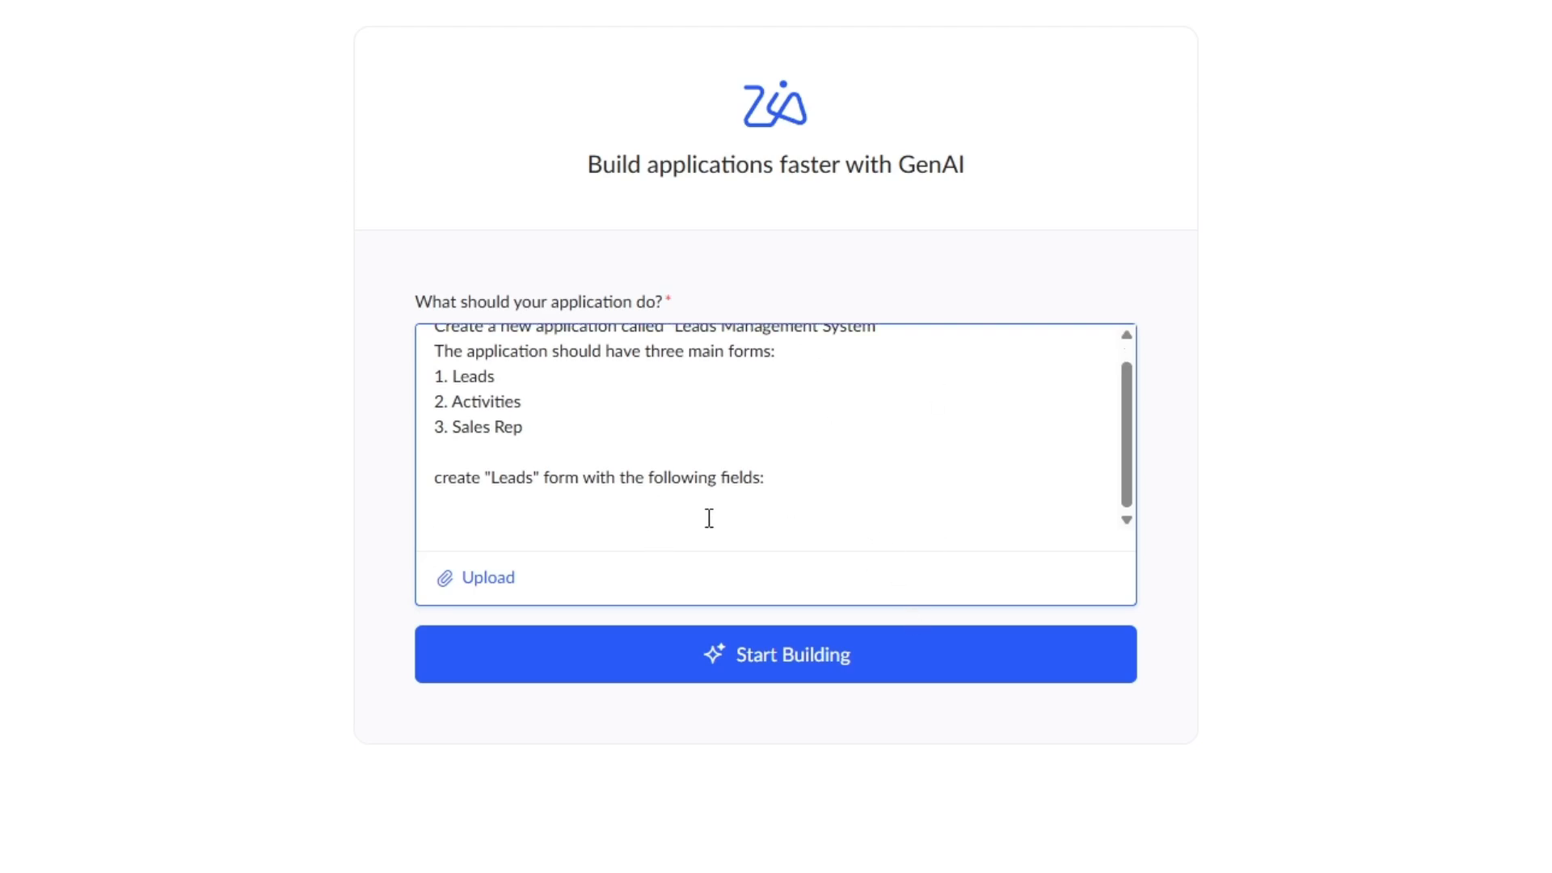
# List the Leads form's first three fields as 1. Lead ID, 2. First Name and 3. Last Name.
pyautogui.write('1. LeadID')
pyautogui.press('Return')
pyautogui.write('2.')
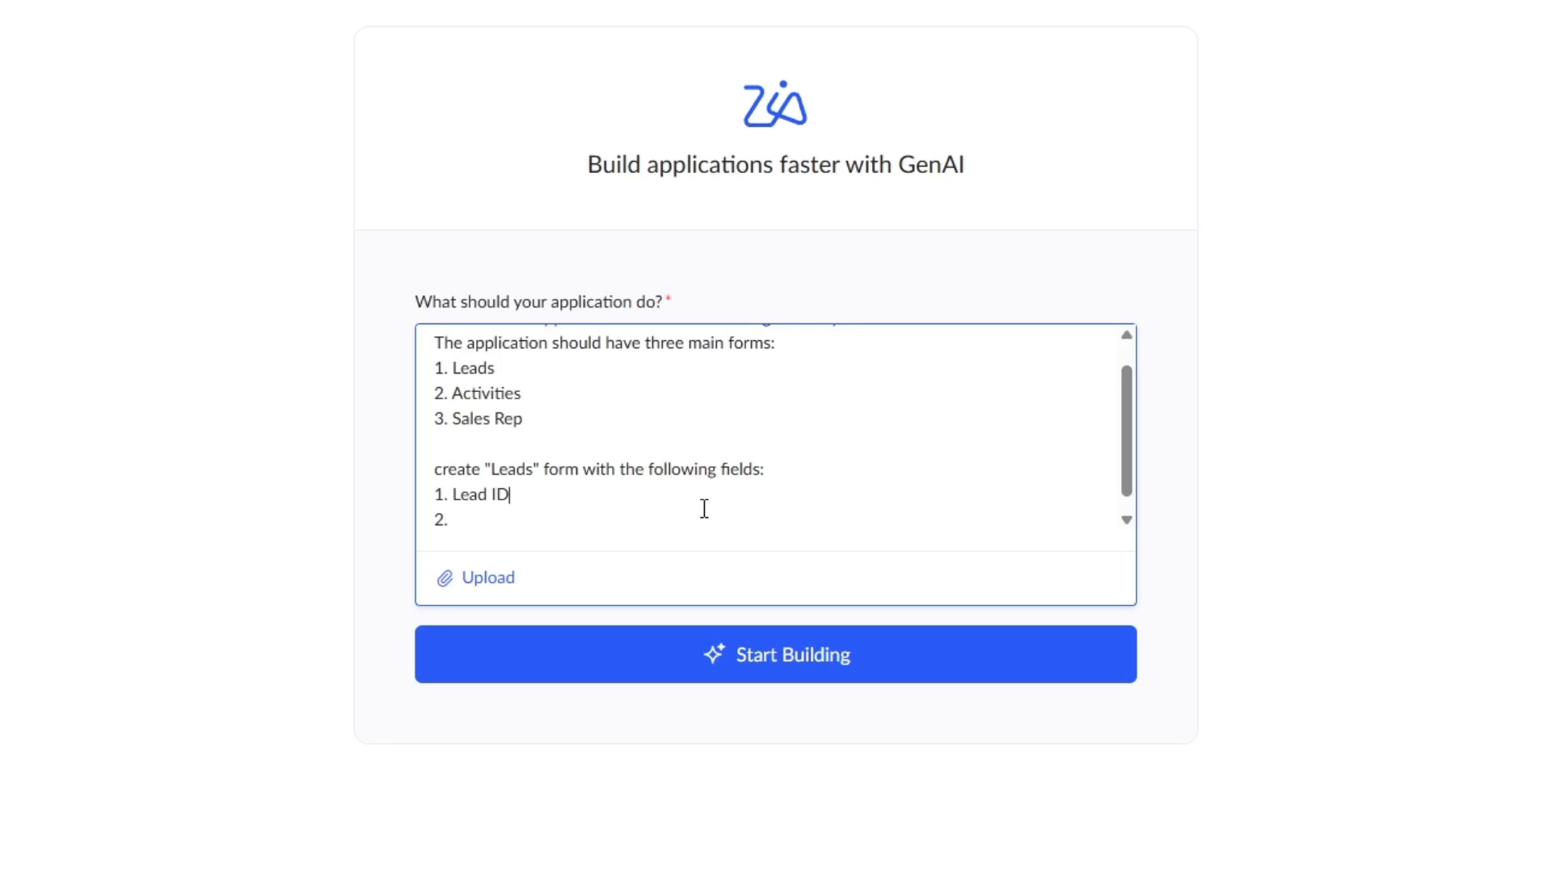
pyautogui.press('Down')
pyautogui.write('Fors')
pyautogui.press('BackSpace')
pyautogui.press('BackSpace')
pyautogui.press('BackSpace')
pyautogui.write('irst Name')
pyautogui.press('Return')
pyautogui.write('3. La')
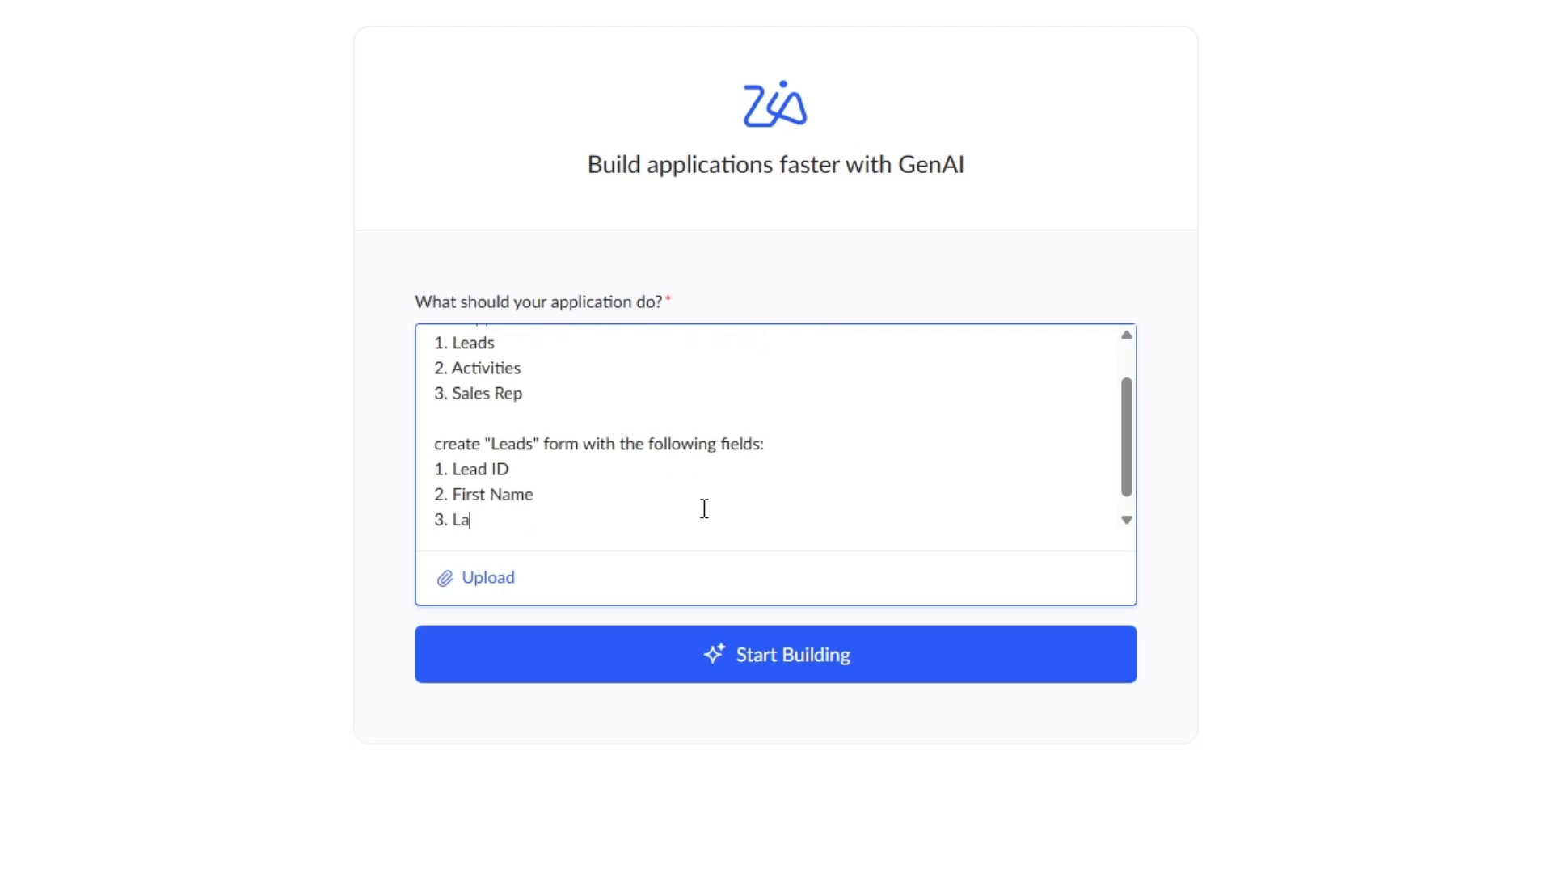
pyautogui.write('st Name')
pyautogui.press('Return')
# Continue the Leads field list with 4. Company, 5. Email and 6. Phone.
pyautogui.write('4. Compan')
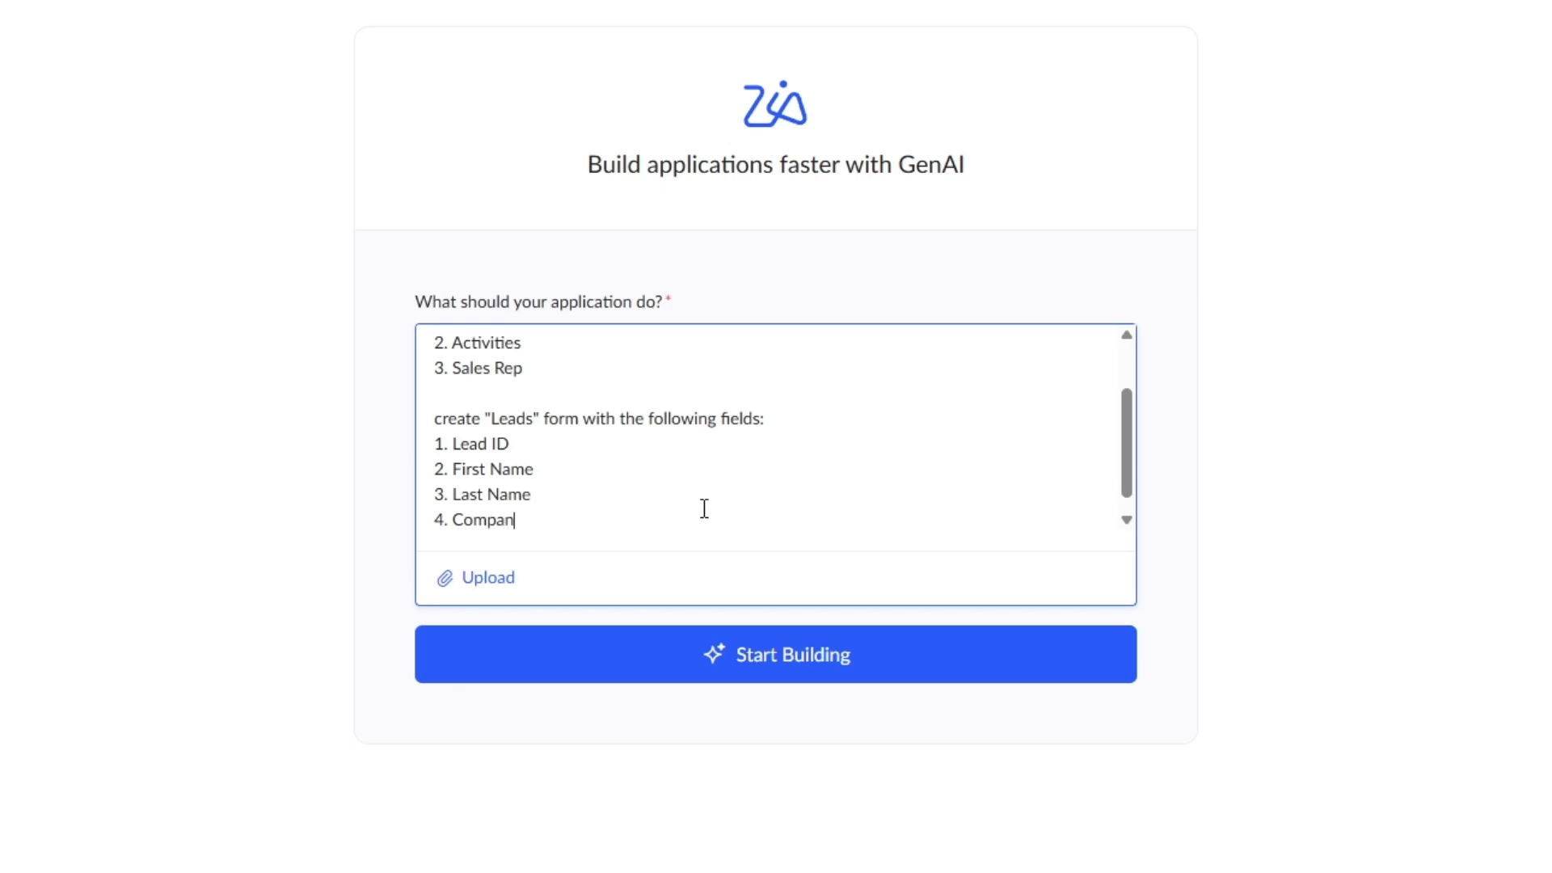
pyautogui.write('y')
pyautogui.press('Return')
pyautogui.write('5. Email')
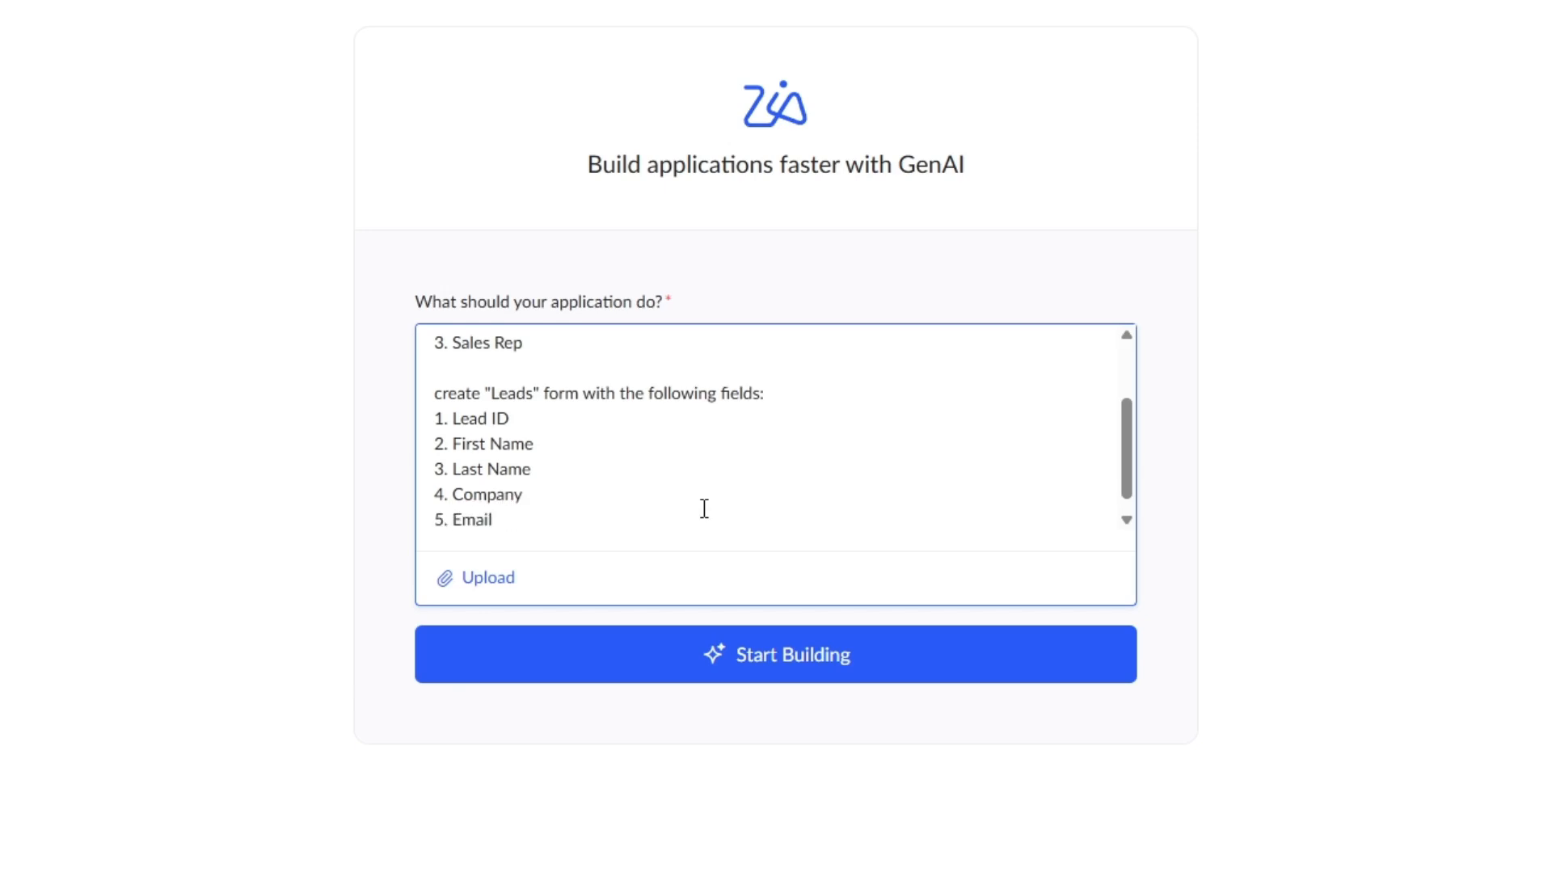
pyautogui.press('Return')
pyautogui.write('6. Phone')
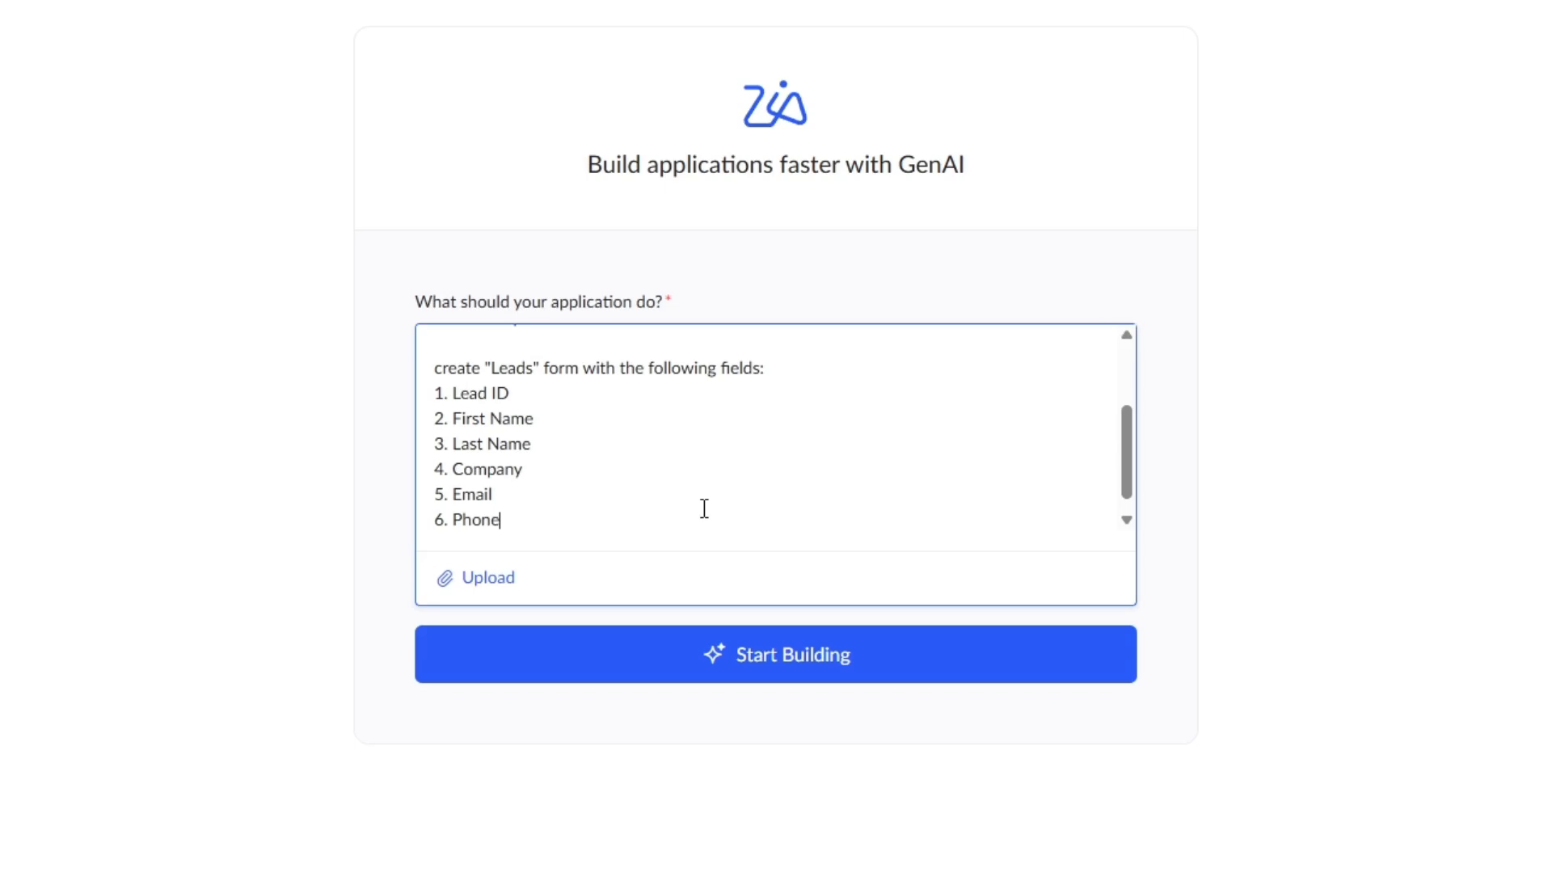
pyautogui.press('Return')
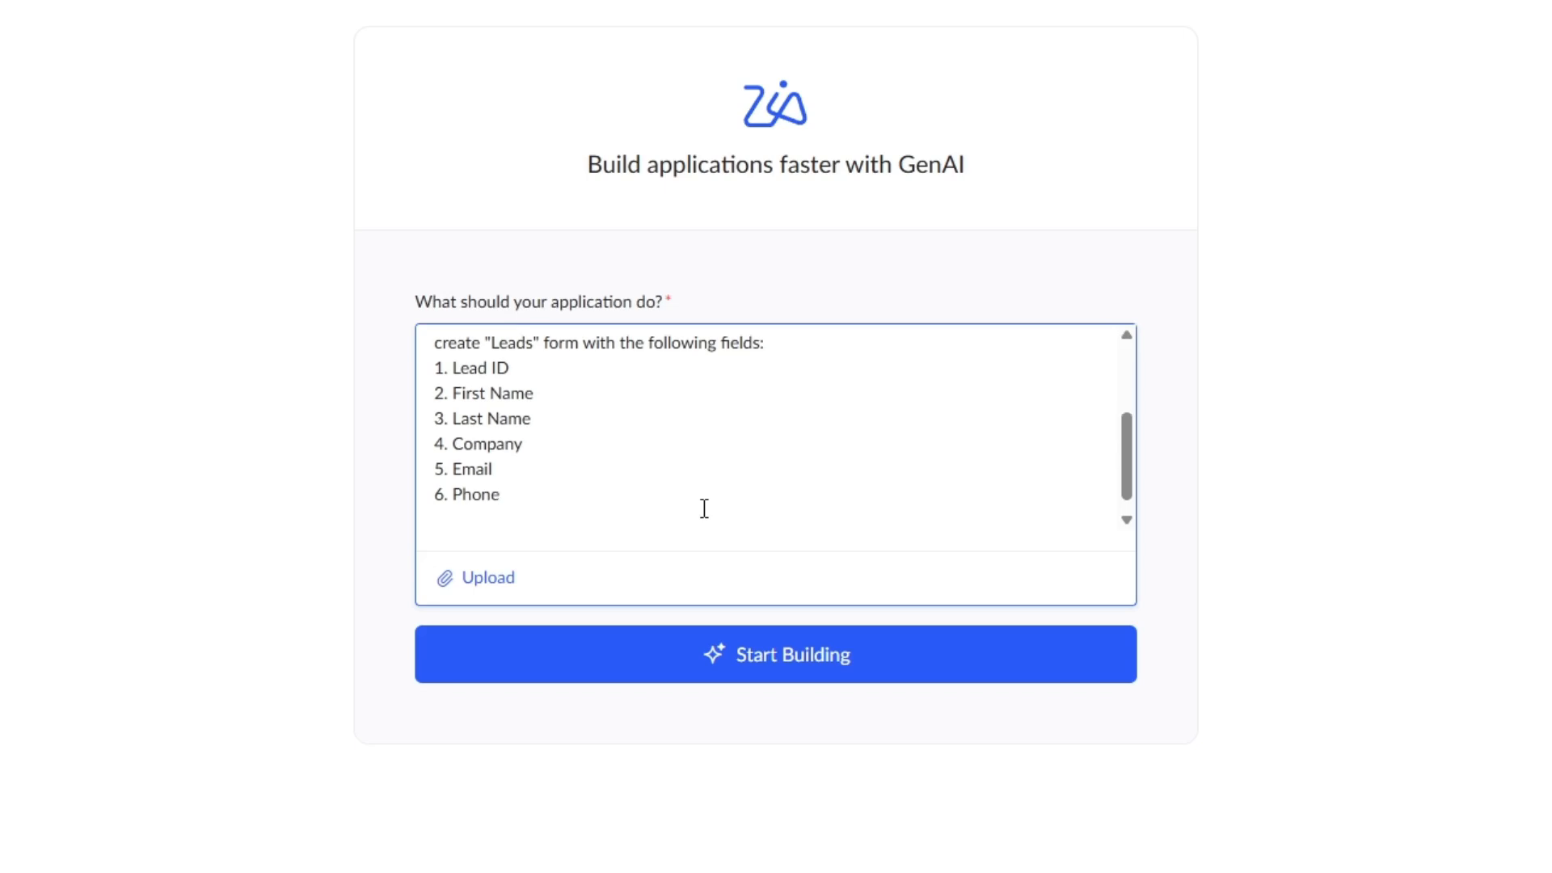
# Add 7. Lead Source, 8. Lead Status and 9. Lead Owner to the Leads field list.
pyautogui.write('7. Lead Source')
pyautogui.press('Return')
pyautogui.write('8. Lead')
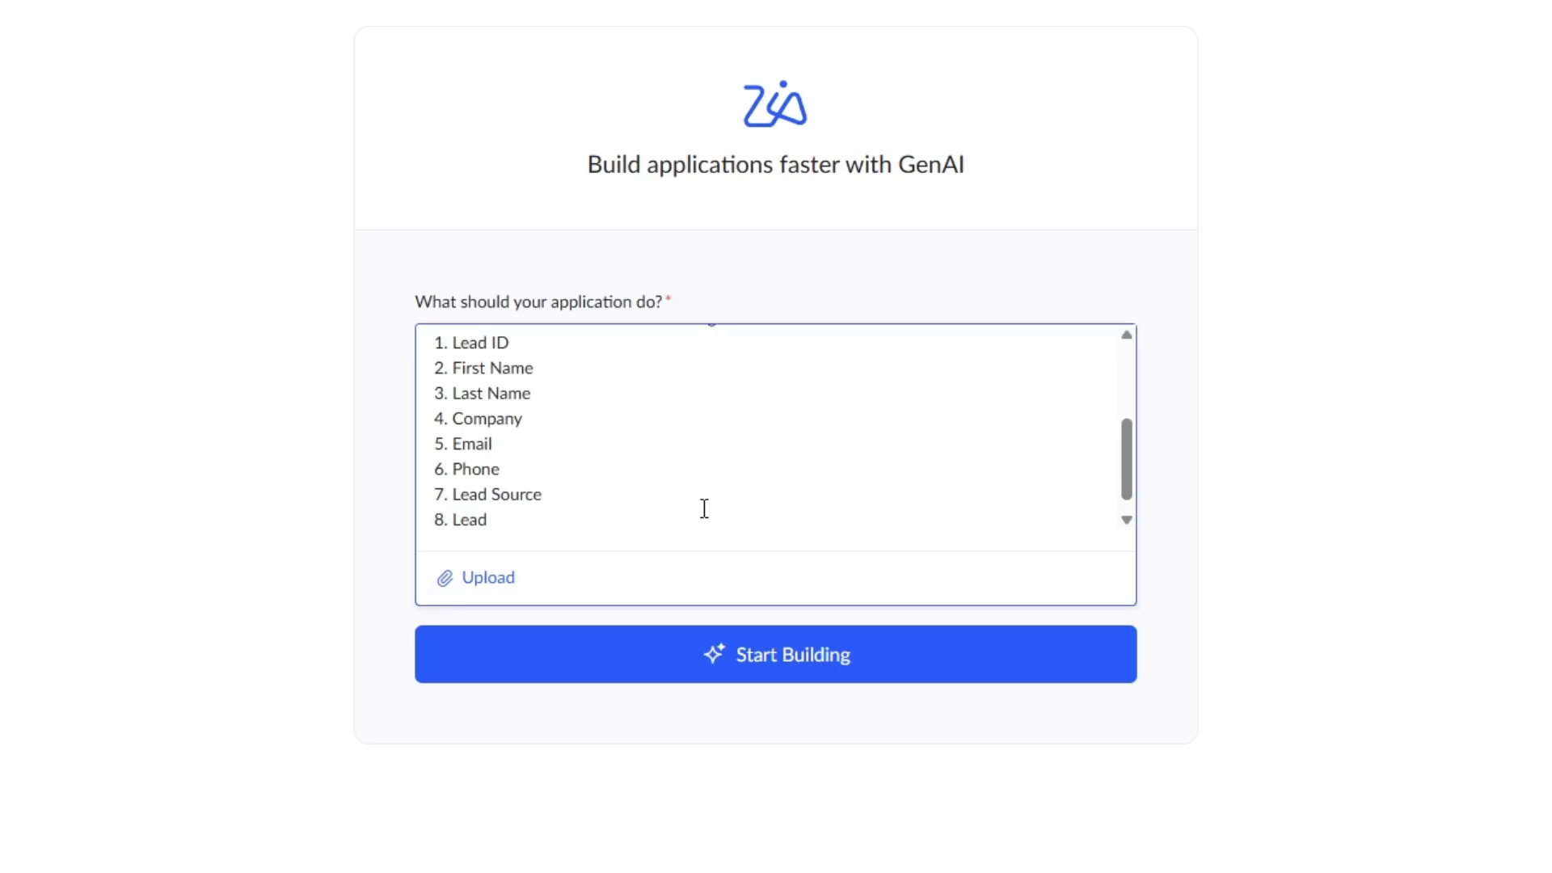
pyautogui.write(' Status')
pyautogui.press('Return')
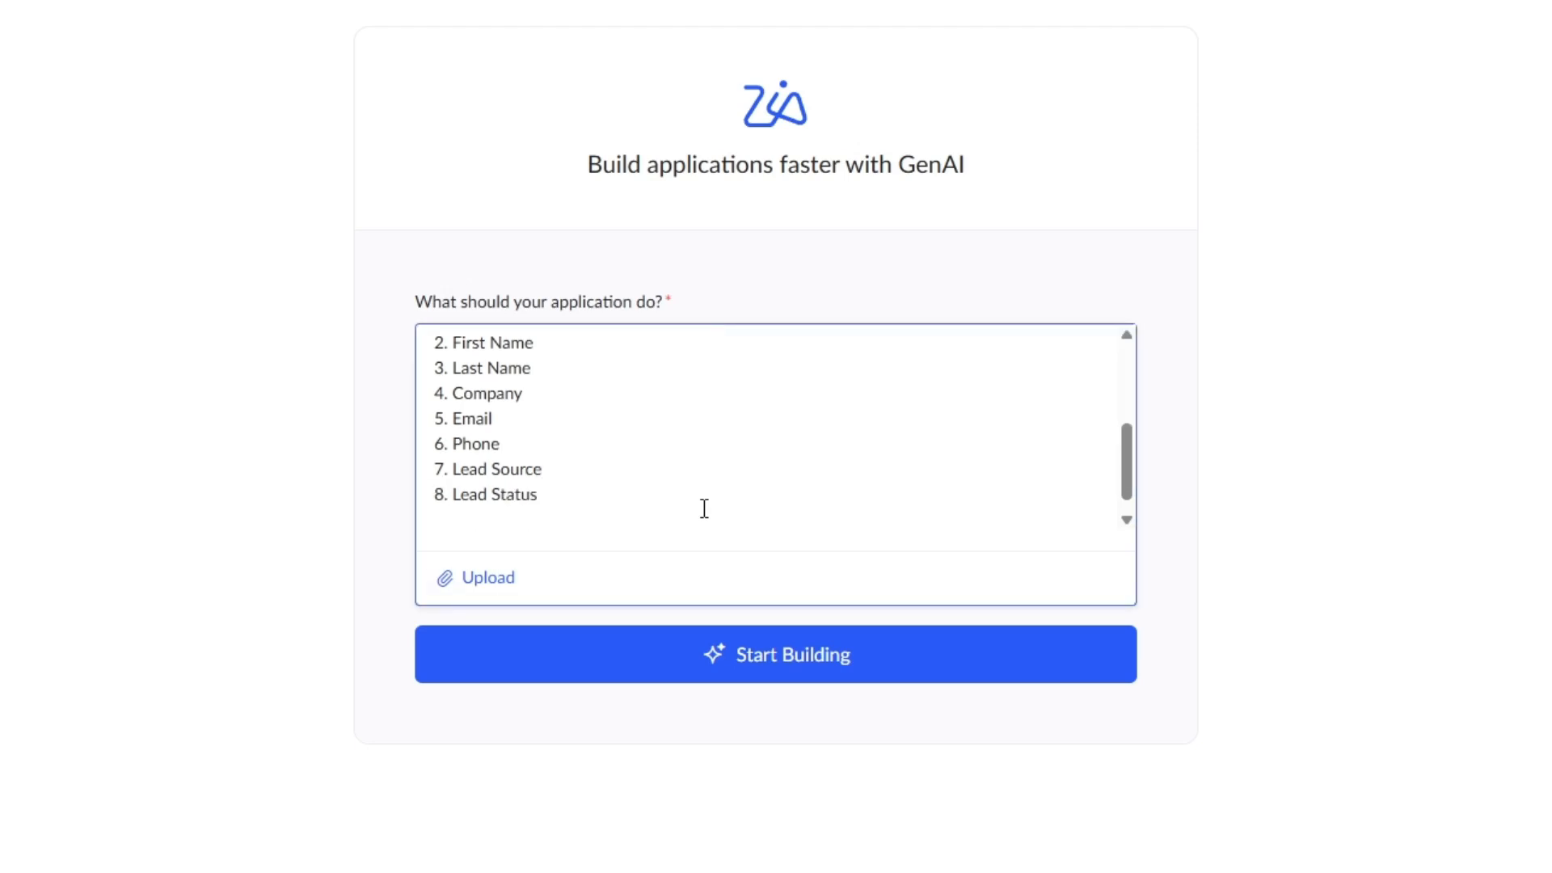
pyautogui.write('9. Lead Owner')
pyautogui.press('Return')
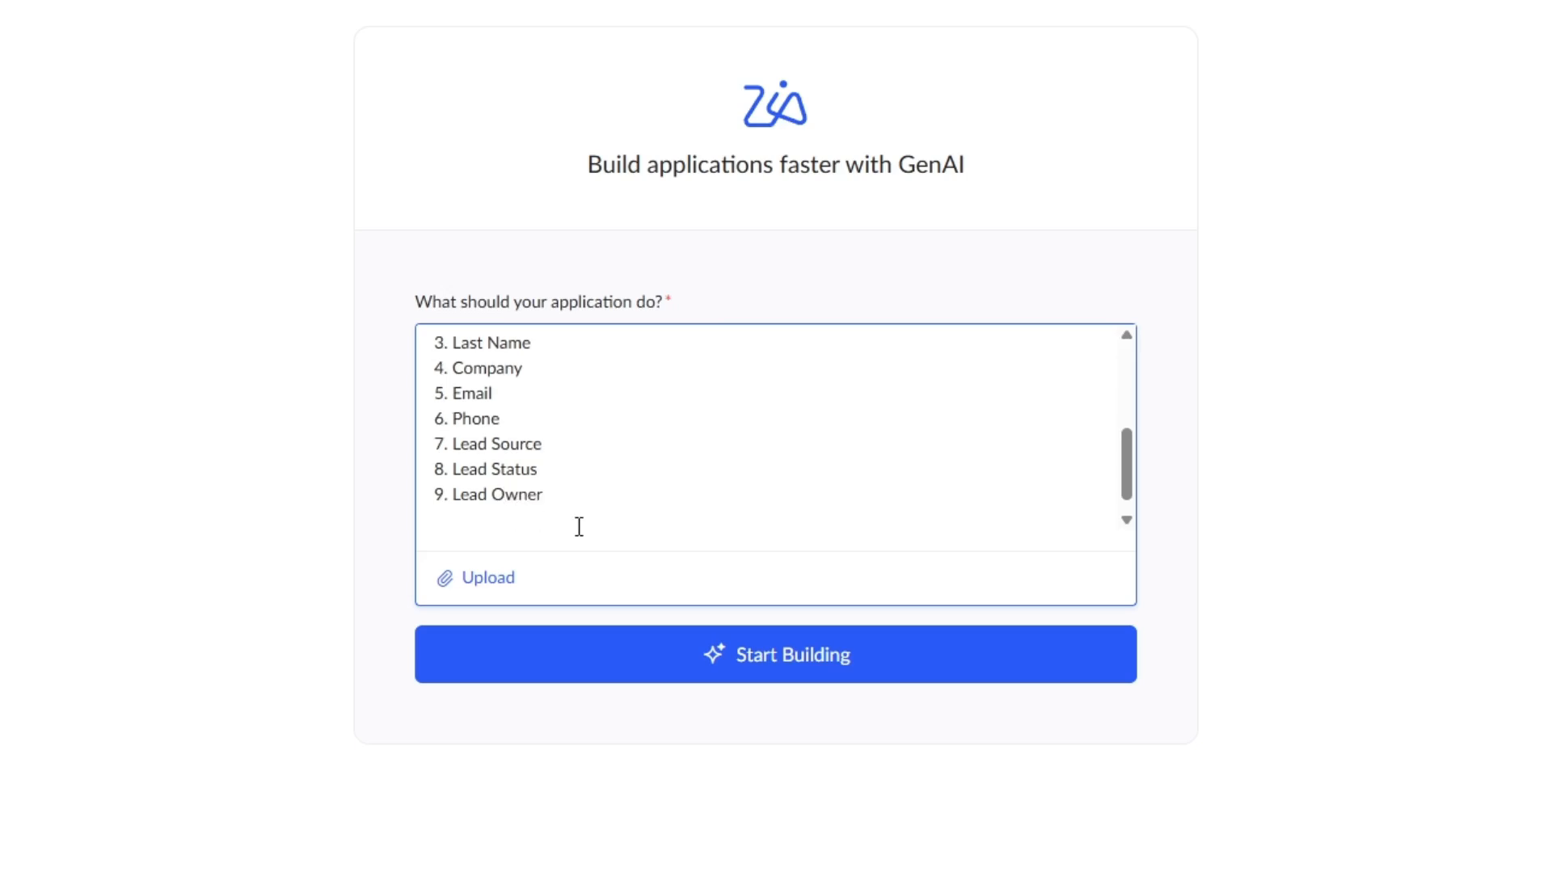
# Finish the Leads field list with 10: Added date and 11: Notes, leaving a blank line below it.
pyautogui.write('10: Added date')
pyautogui.press('Return')
pyautogui.write('11')
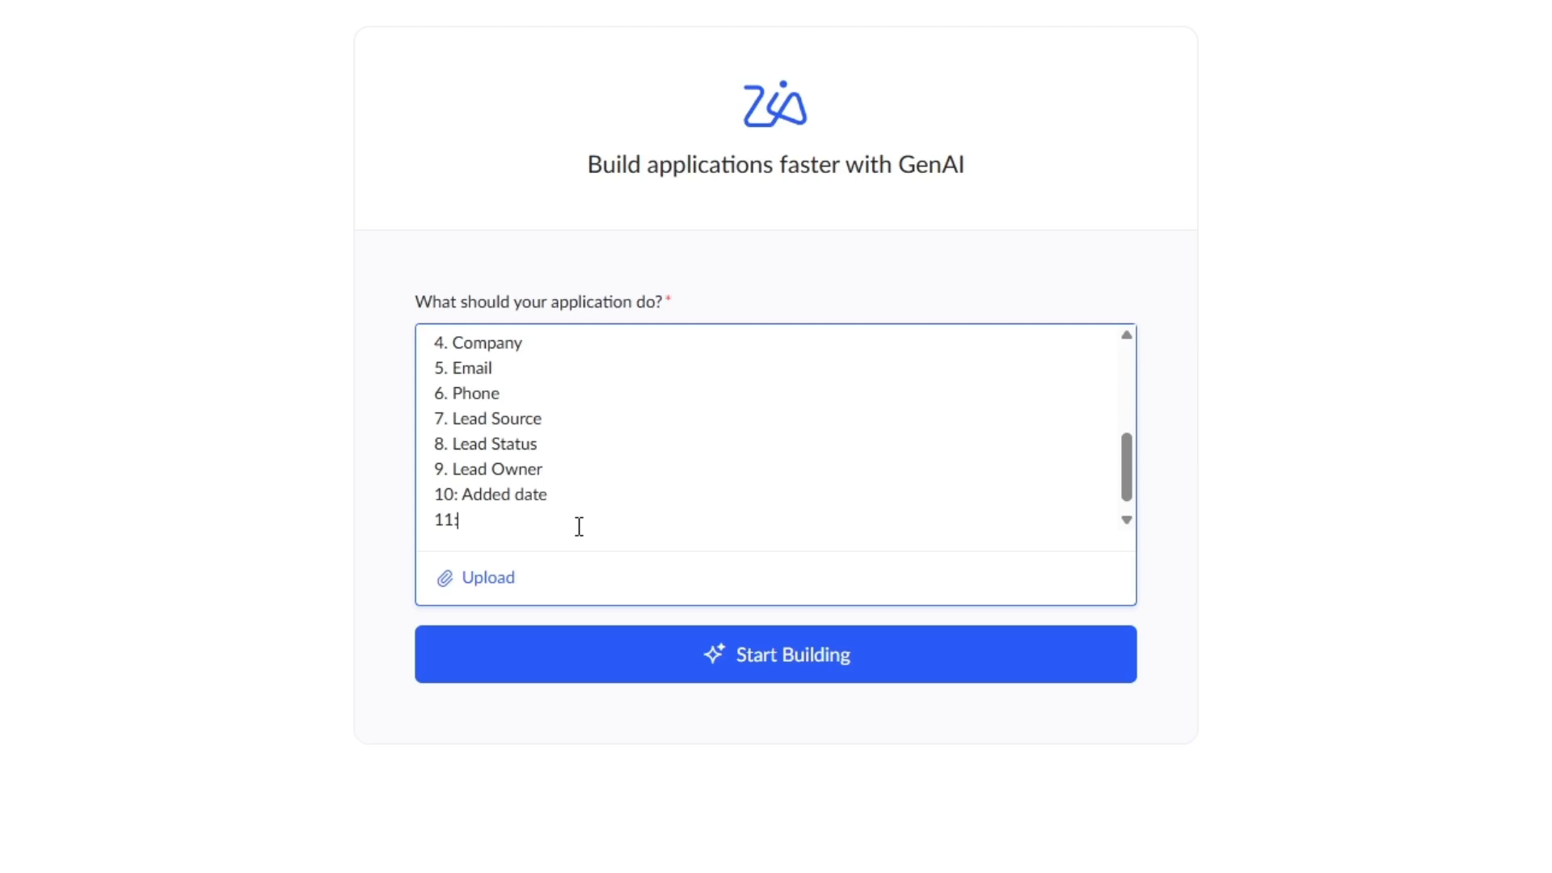
pyautogui.write(': Nio')
pyautogui.write('otes')
pyautogui.press('Return')
pyautogui.press('Return')
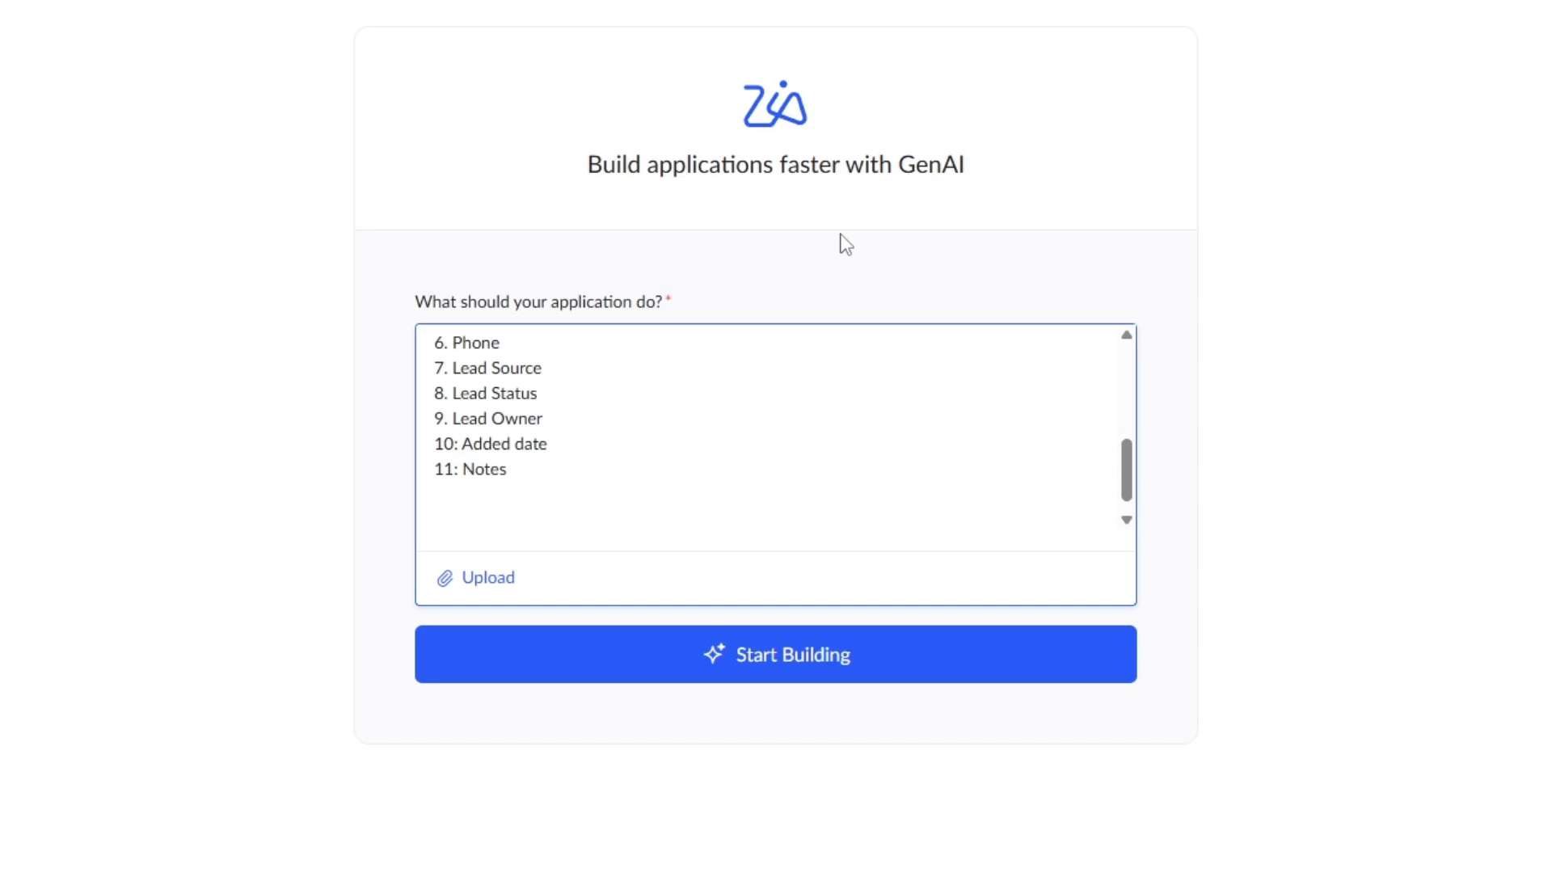
pyautogui.scroll(-1, 513, 514)
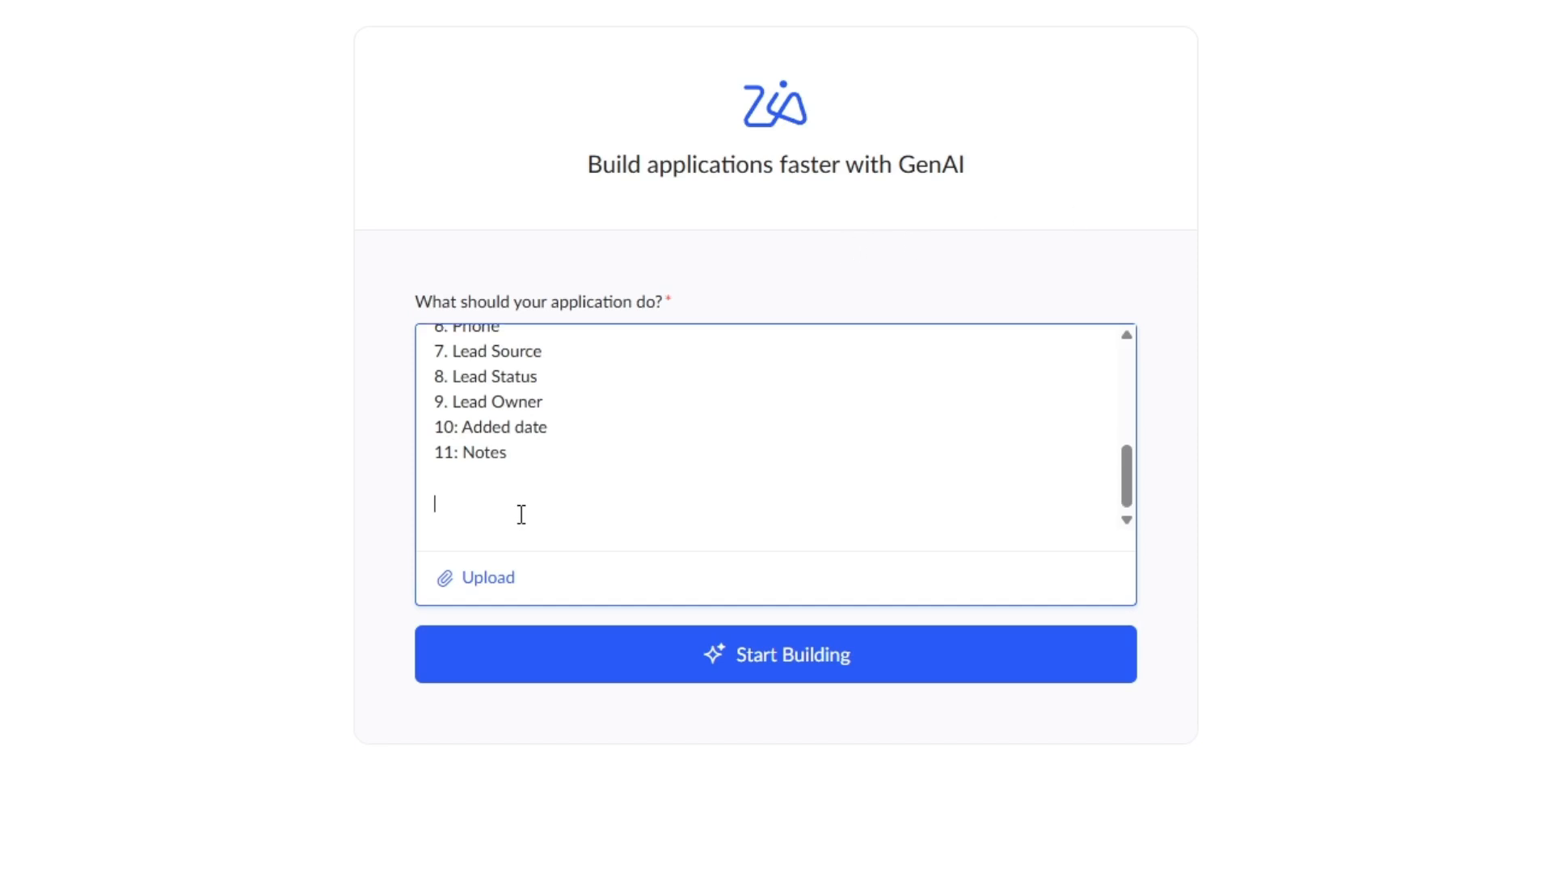
# Begin a new section of the description with the line: Create "Reps" form with these fields.
pyautogui.write('Create "Reps" form with the')
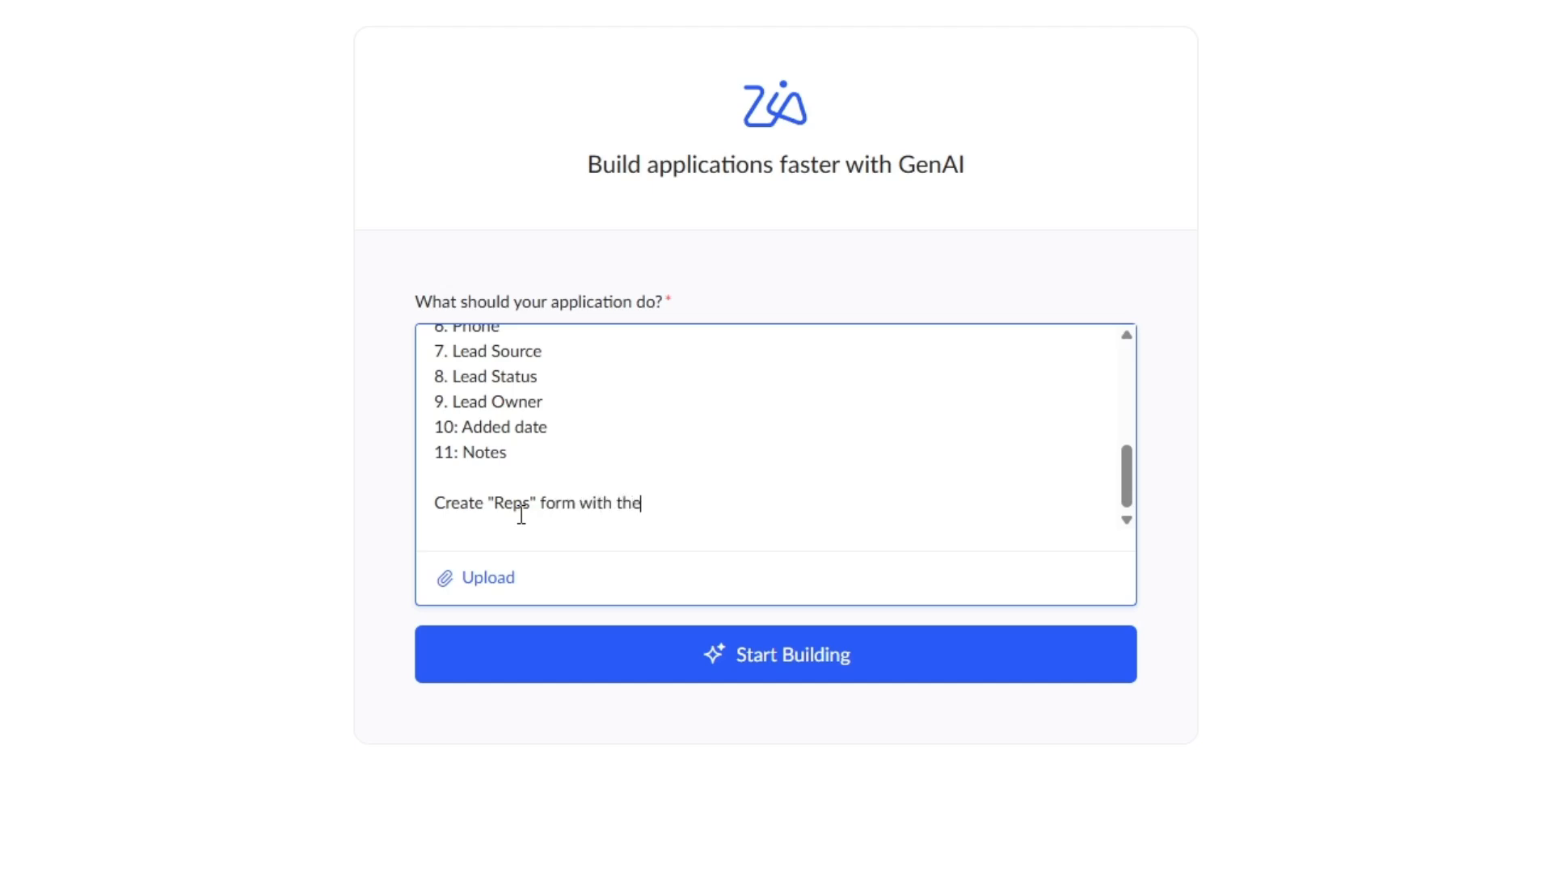
pyautogui.write('se fields')
pyautogui.press('Return')
# Start the Reps field list with 1. Rep ID and 2. First Name.
pyautogui.write('1')
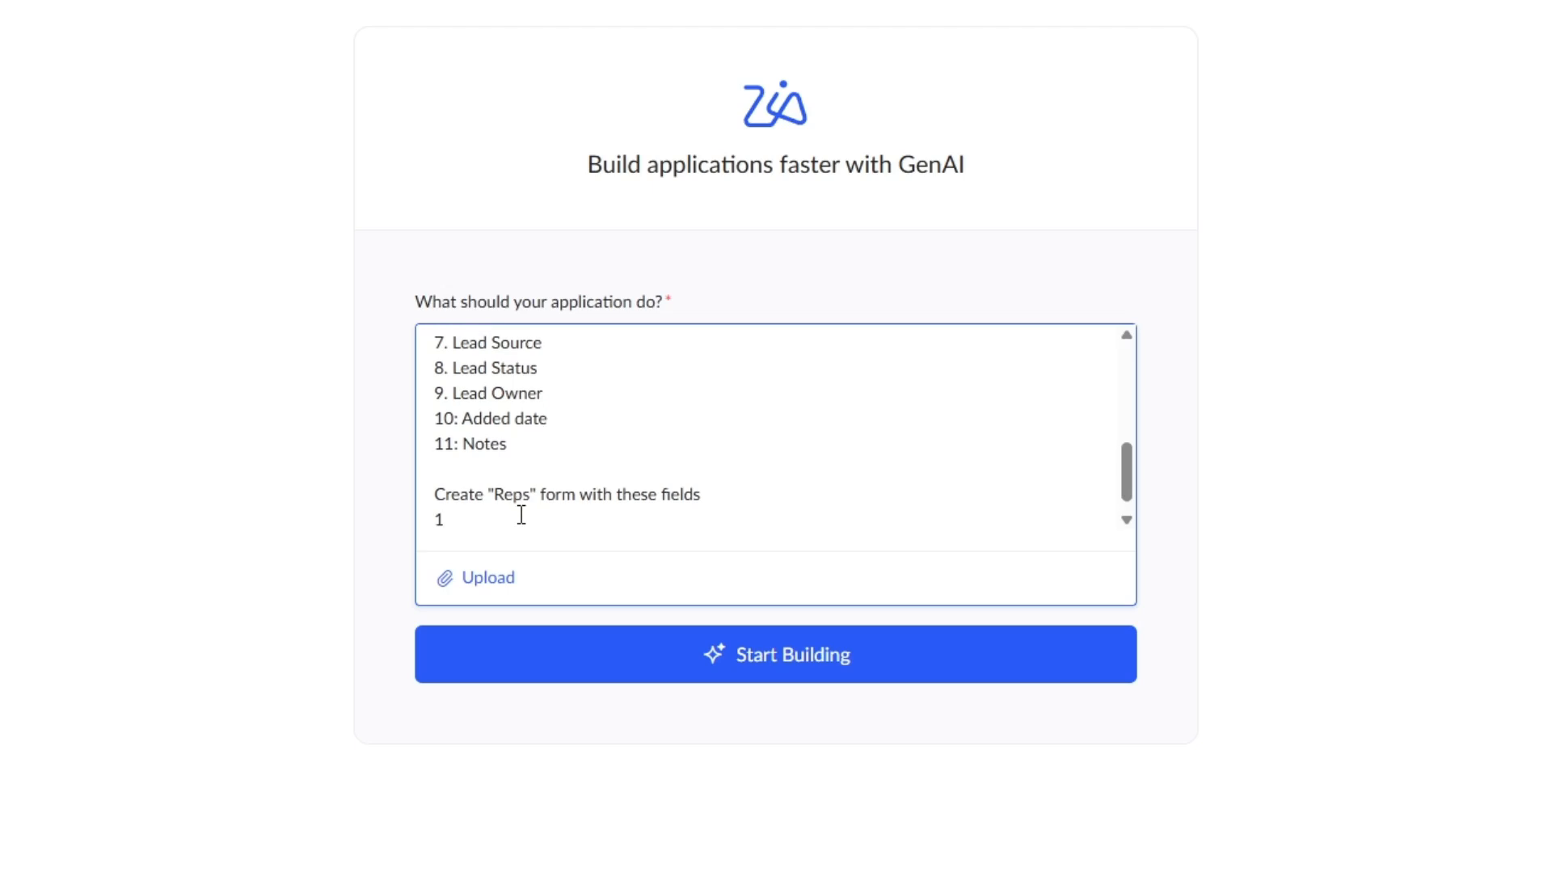
pyautogui.write('/')
pyautogui.press('BackSpace')
pyautogui.press('BackSpace')
pyautogui.write('. Rep ID')
pyautogui.press('Return')
pyautogui.write('2')
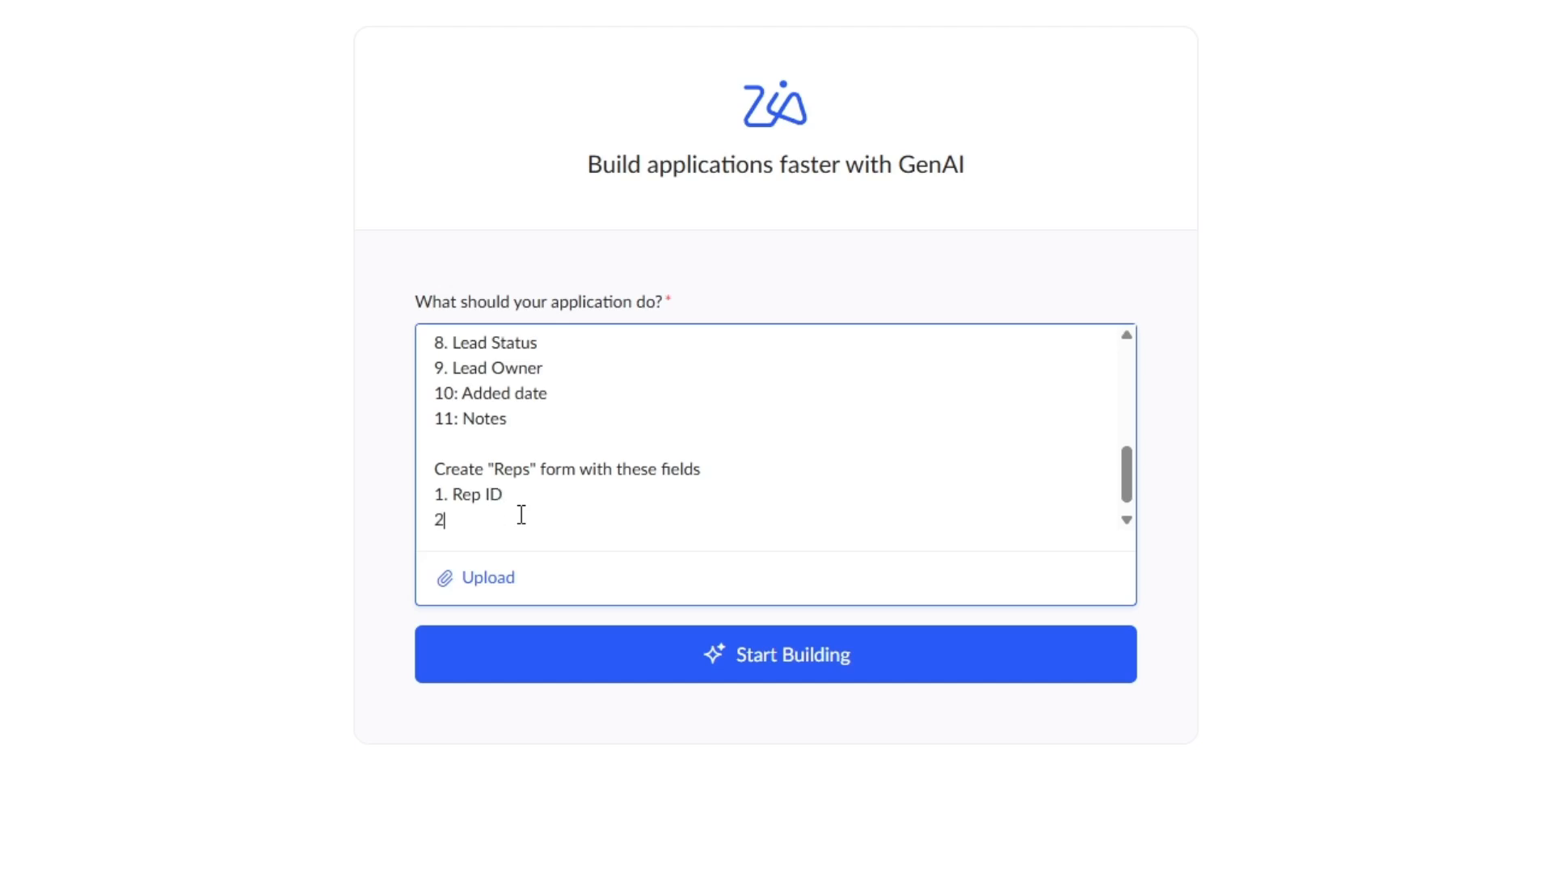
pyautogui.write('. First Name')
pyautogui.press('Return')
# Finish the Reps field list with 3. Last Name, 4. Email and 5. Team, leaving a blank line below it.
pyautogui.write('4')
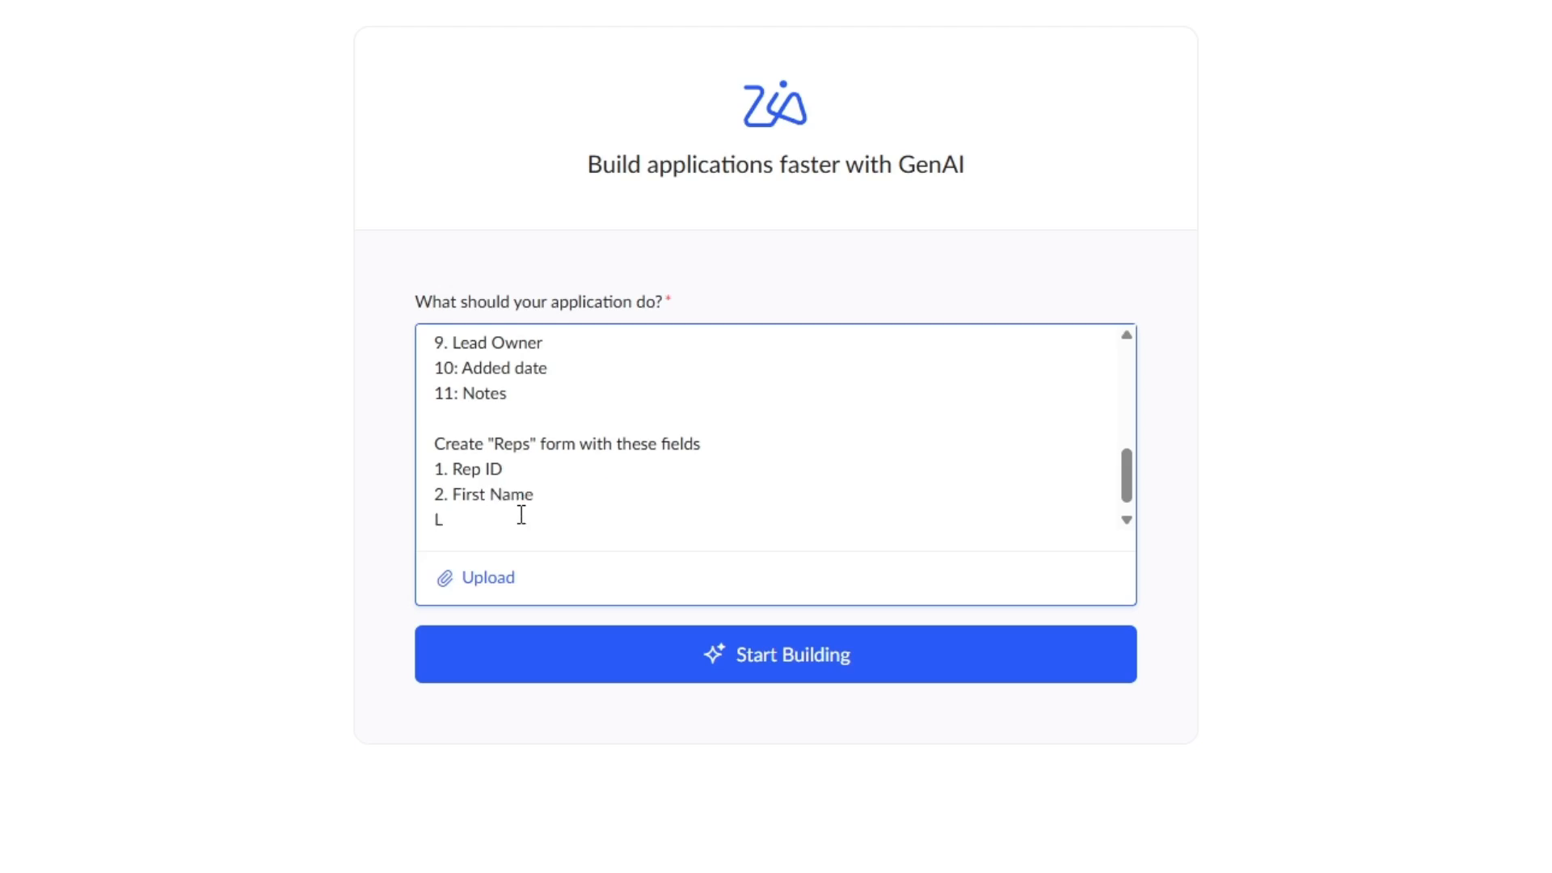
pyautogui.press('BackSpace')
pyautogui.write('3. Last Name')
pyautogui.press('Return')
pyautogui.write('4. E')
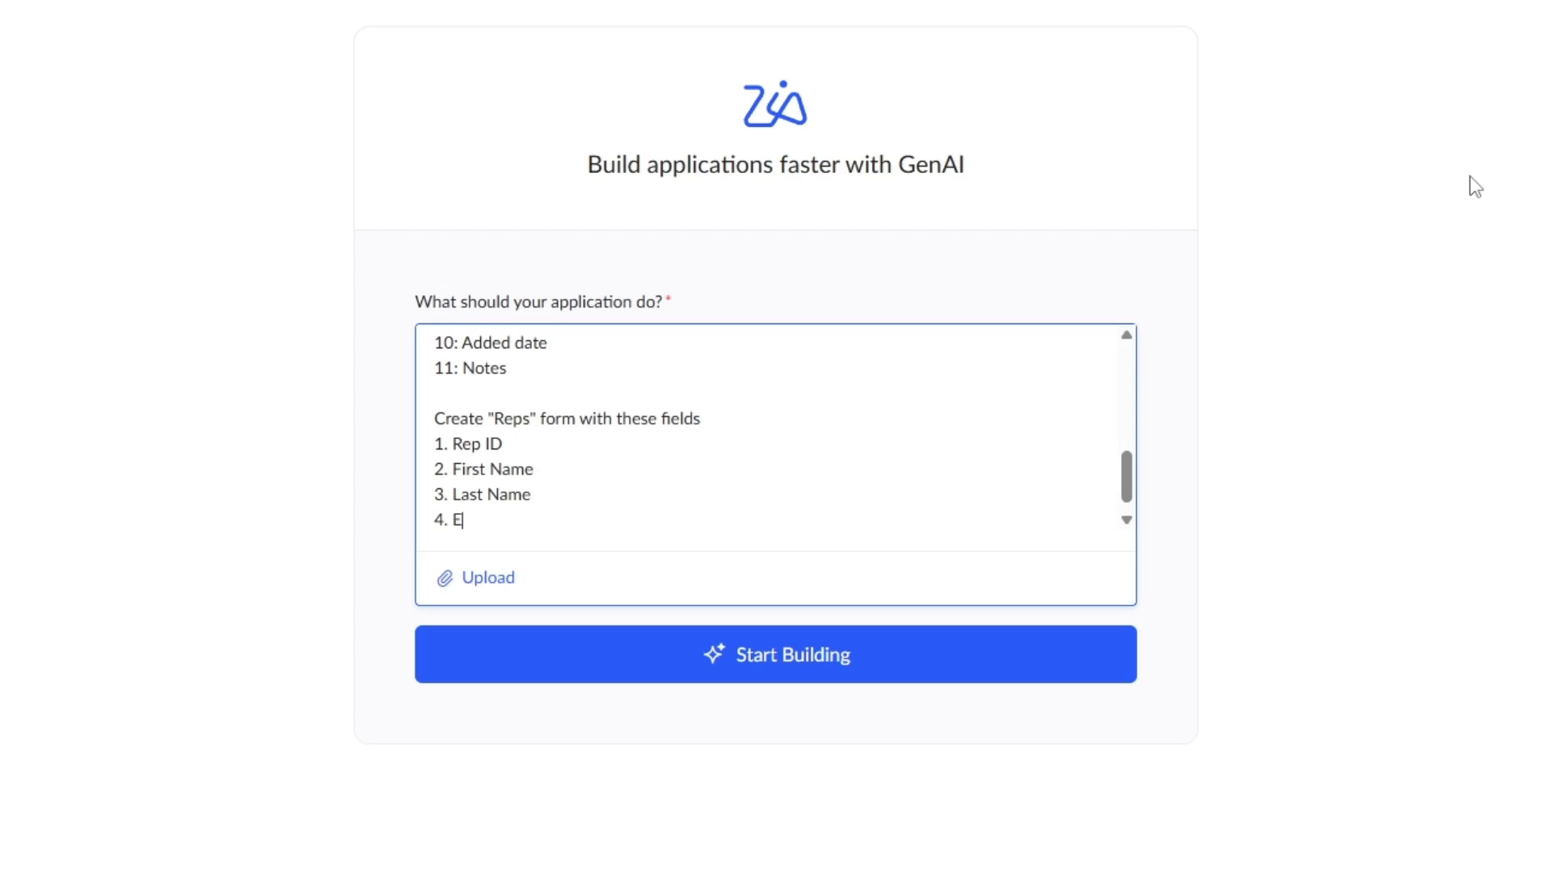
pyautogui.write('mail')
pyautogui.press('Return')
pyautogui.write('5. T')
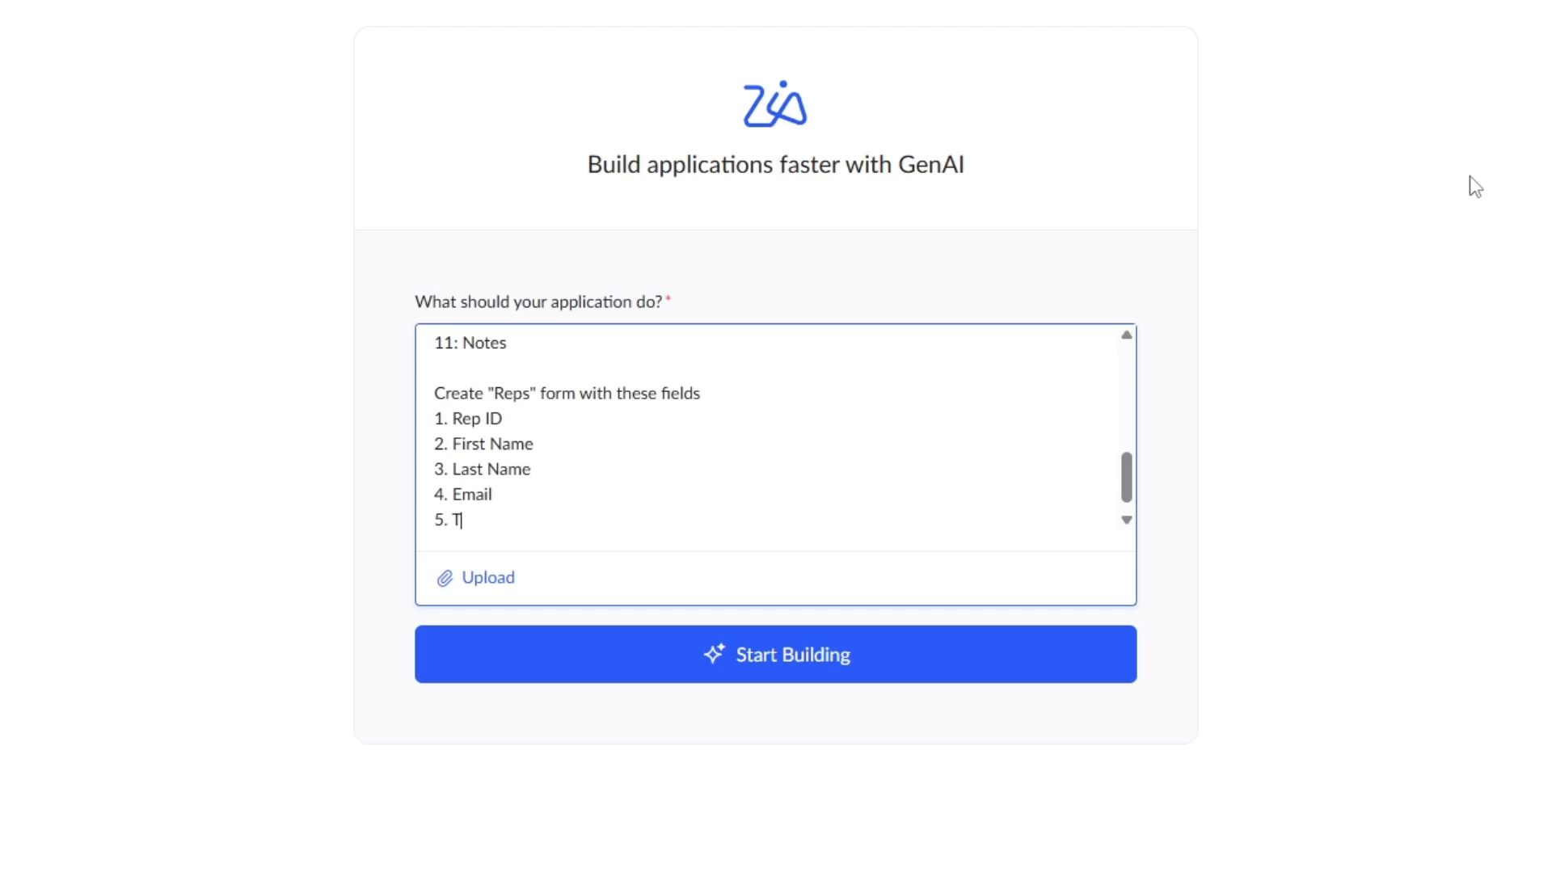
pyautogui.write('eam')
pyautogui.press('Return')
pyautogui.press('Return')
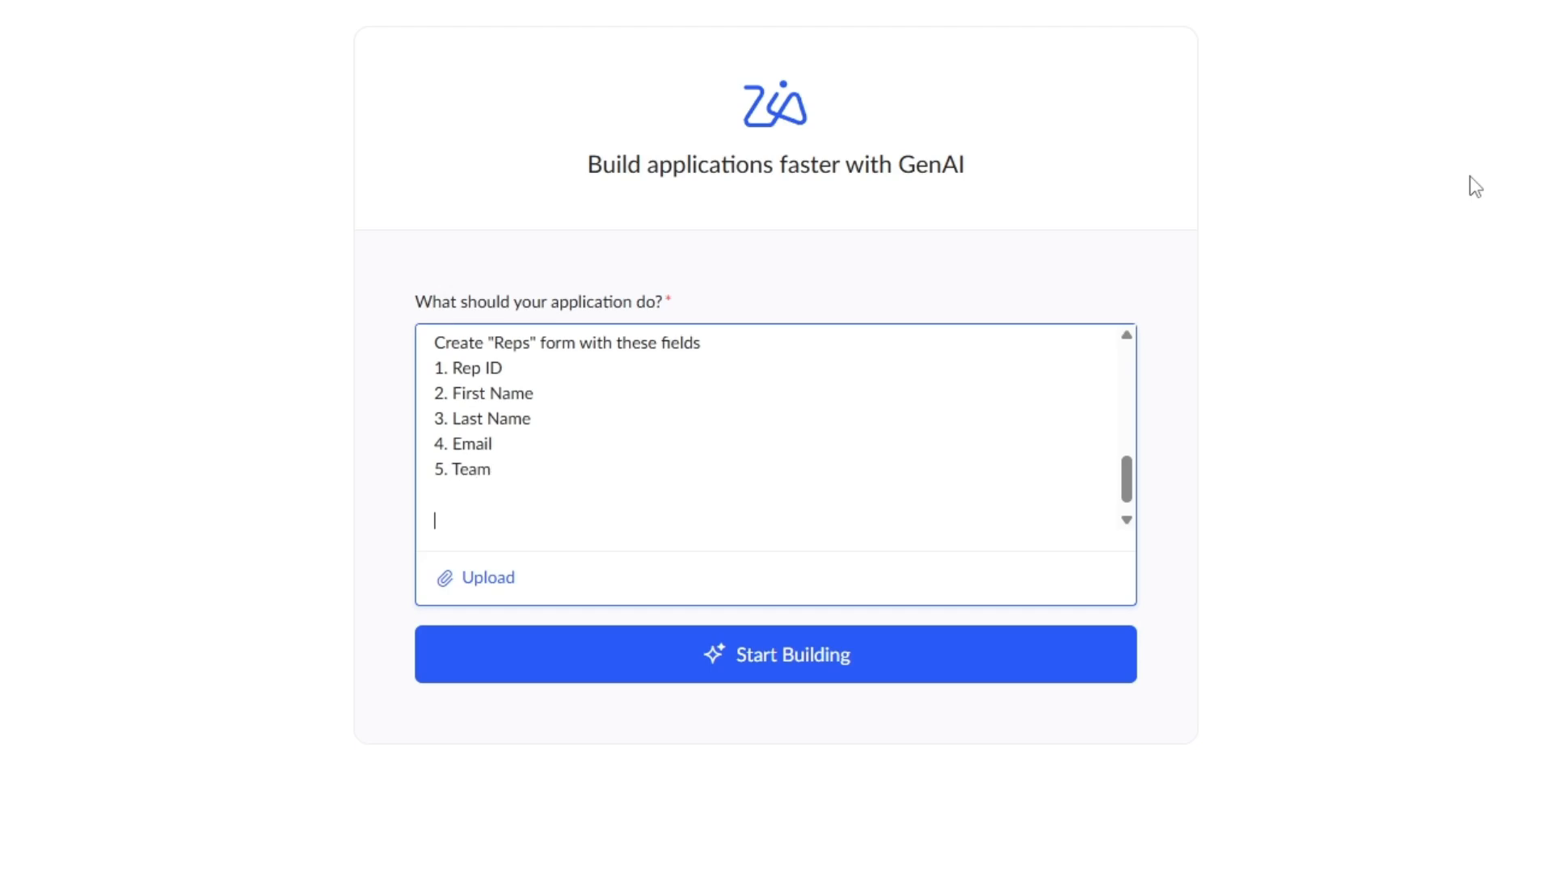
# Begin a new section of the description with the line: Create the "Activity" form with these fields:.
pyautogui.write('Create the "Activuty')
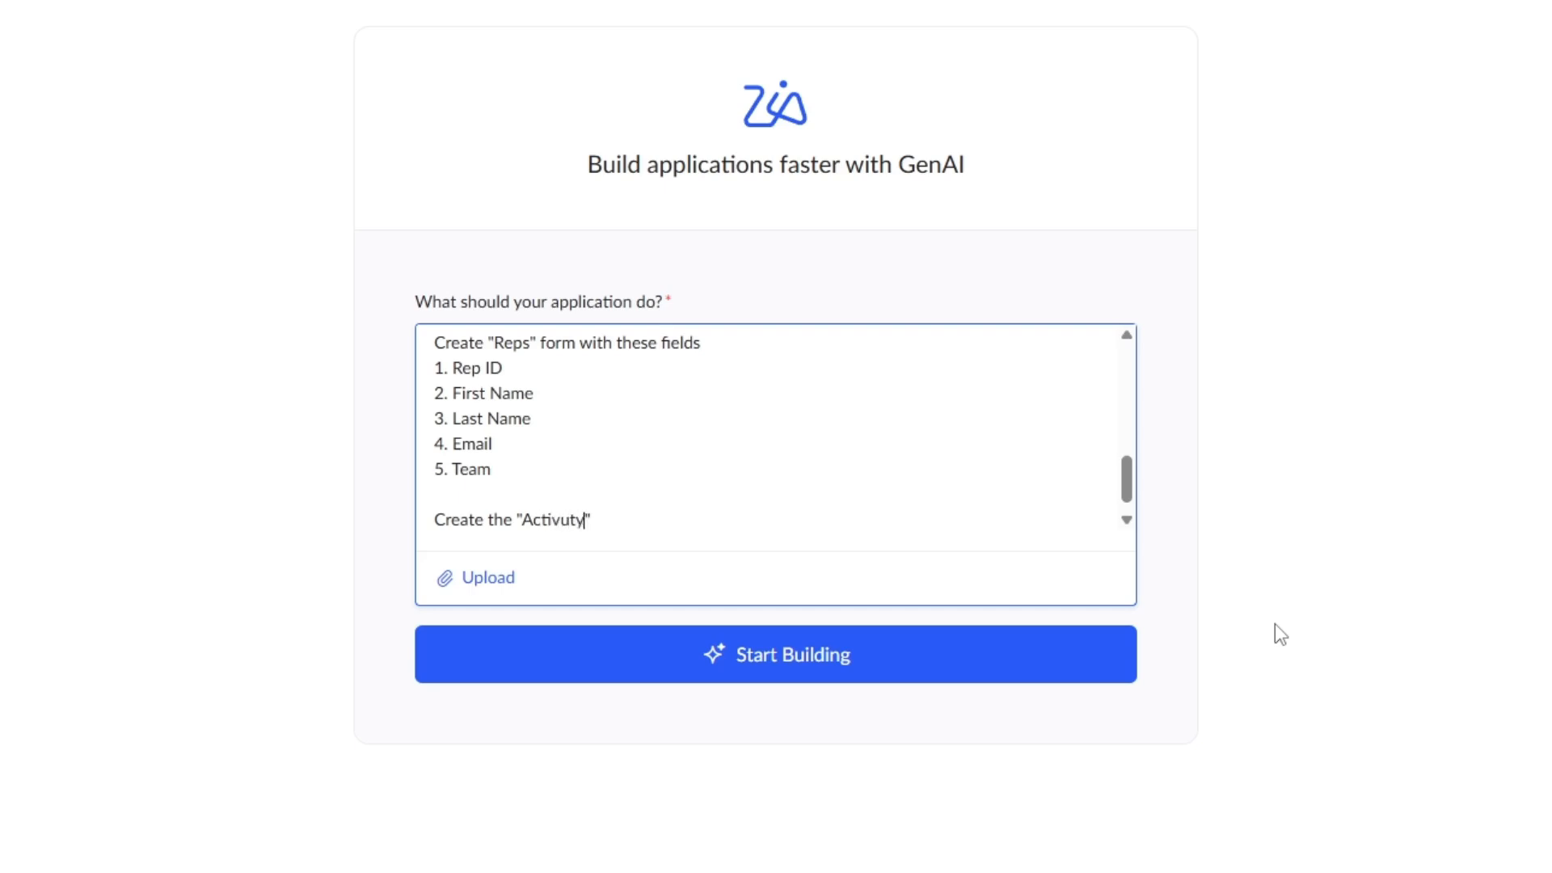
pyautogui.write('" form with these')
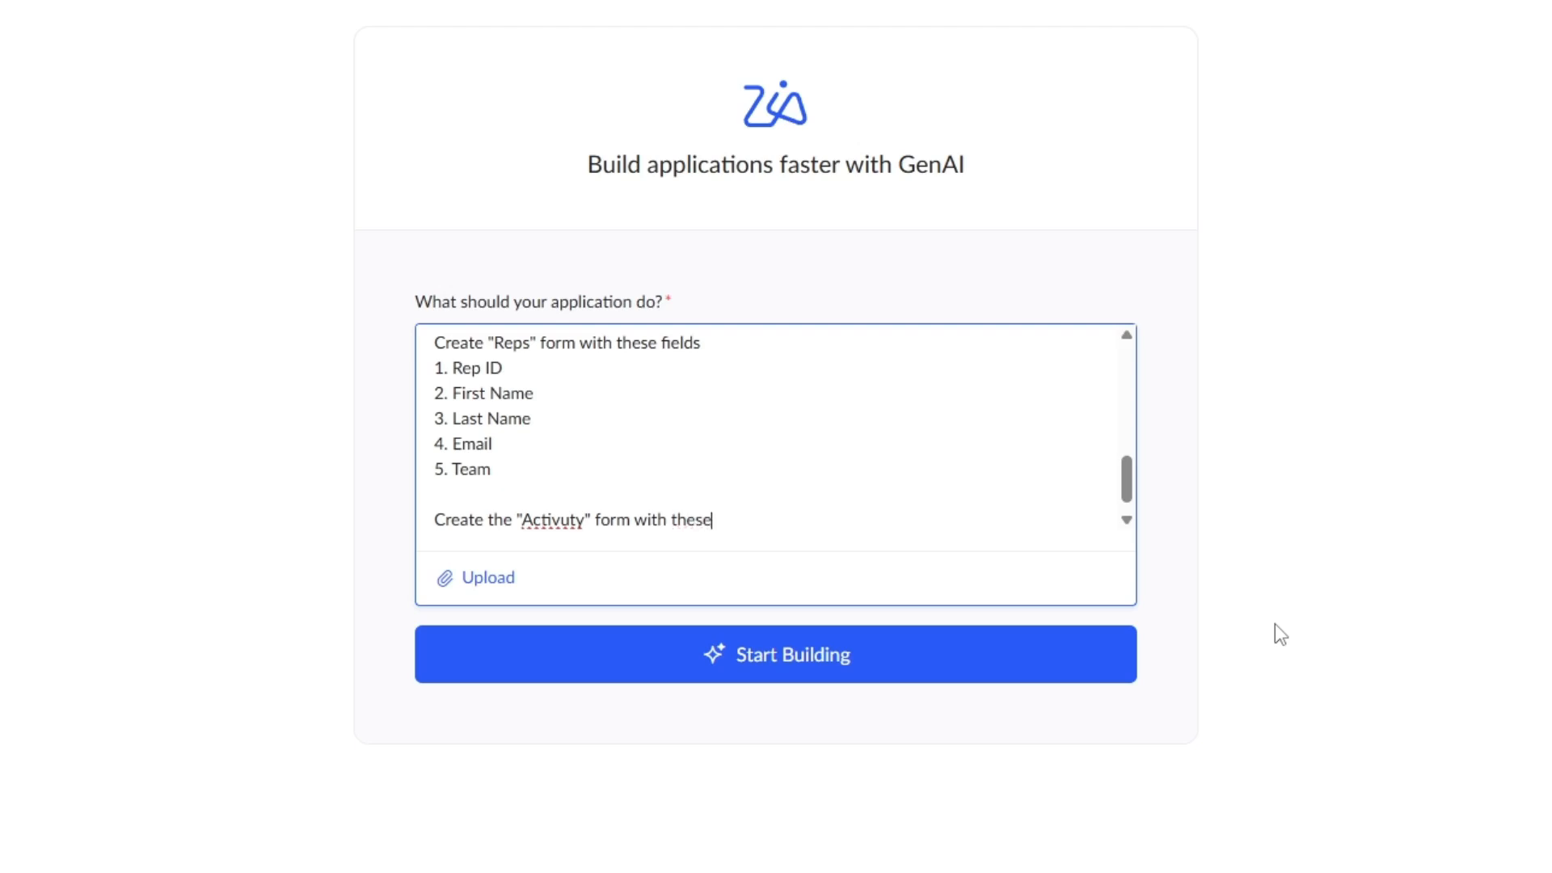
pyautogui.write(' fir')
pyautogui.write('lds')
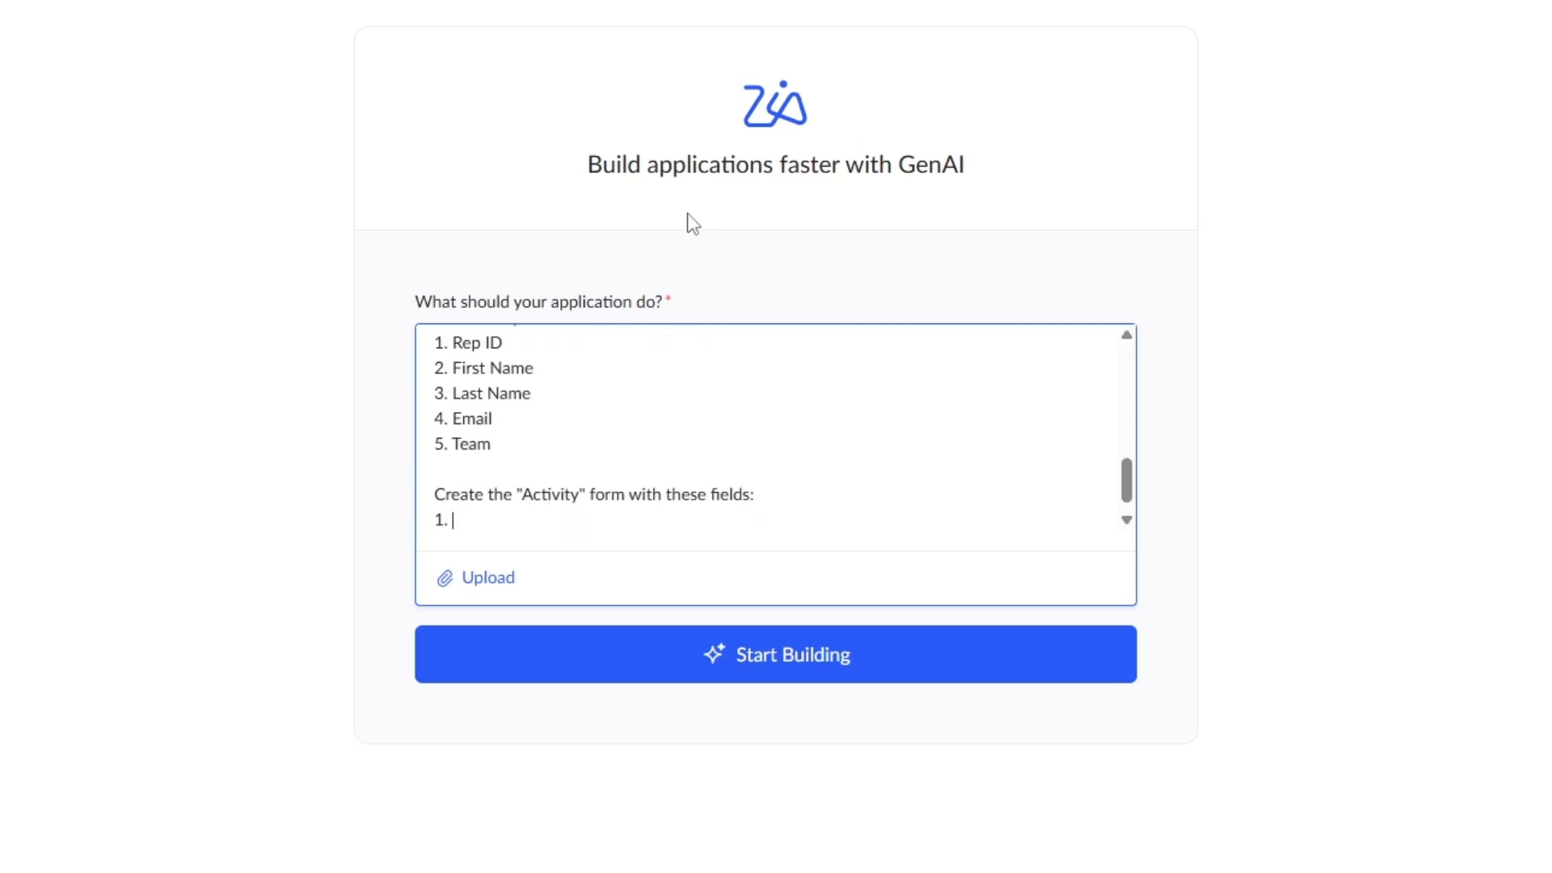
# List the first Activity fields as 1. Activity ID, 2. Activity type and 3. Due Date.
pyautogui.write('Activity ID')
pyautogui.press('Return')
pyautogui.write('2. Ac')
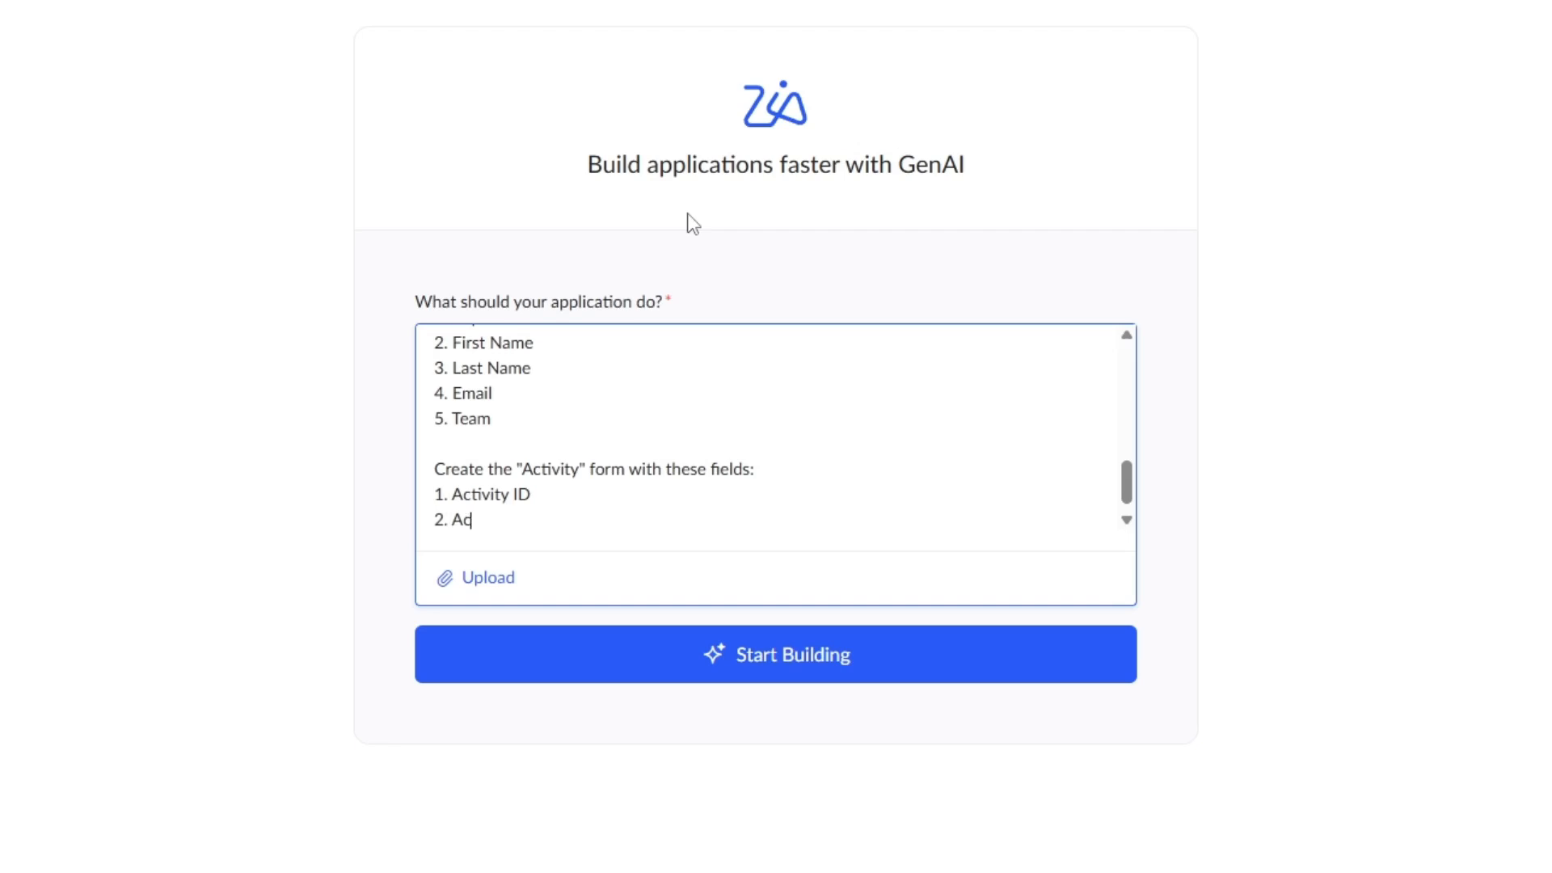
pyautogui.write('tivity type')
pyautogui.press('Return')
pyautogui.write('3. Du')
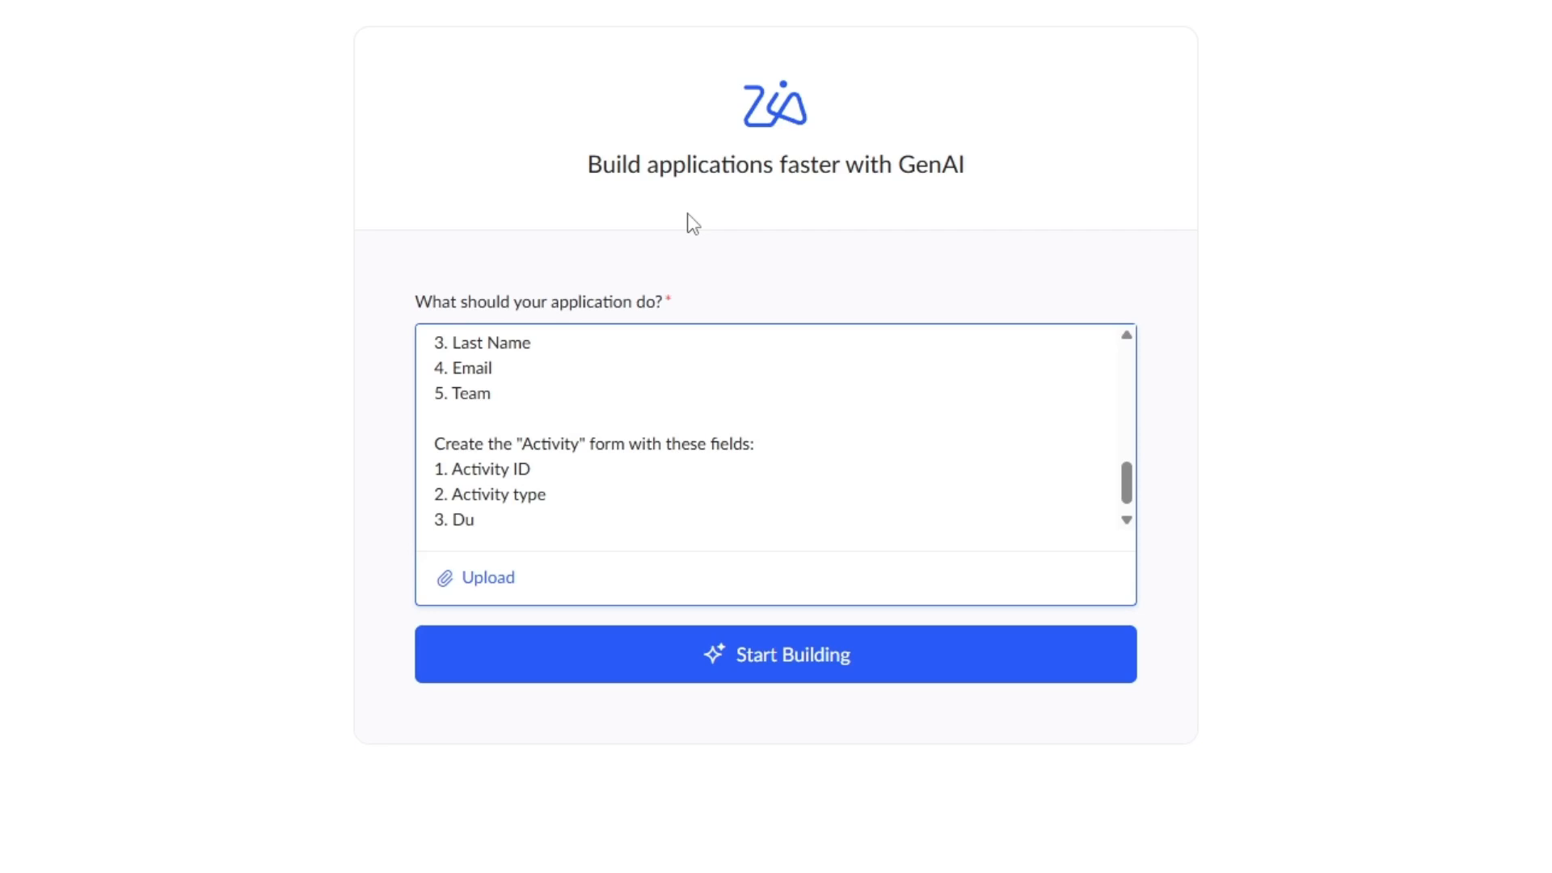
pyautogui.write('e Date')
pyautogui.press('Return')
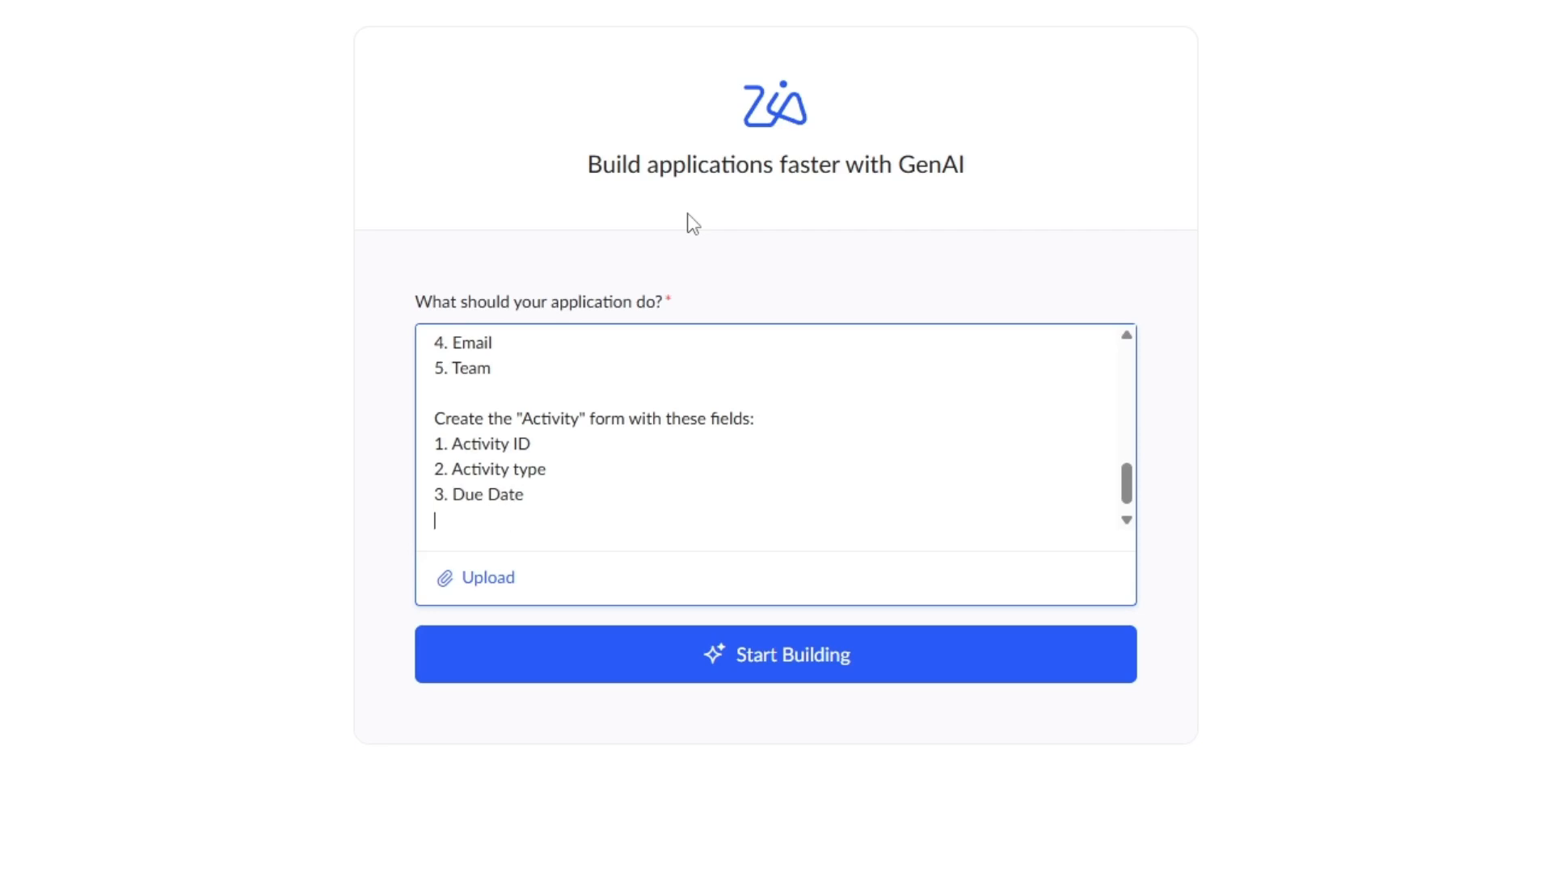
# Finish the Activity field list with 4. Status and 5. Notes, leaving a blank line below it.
pyautogui.write('4. Status')
pyautogui.press('Return')
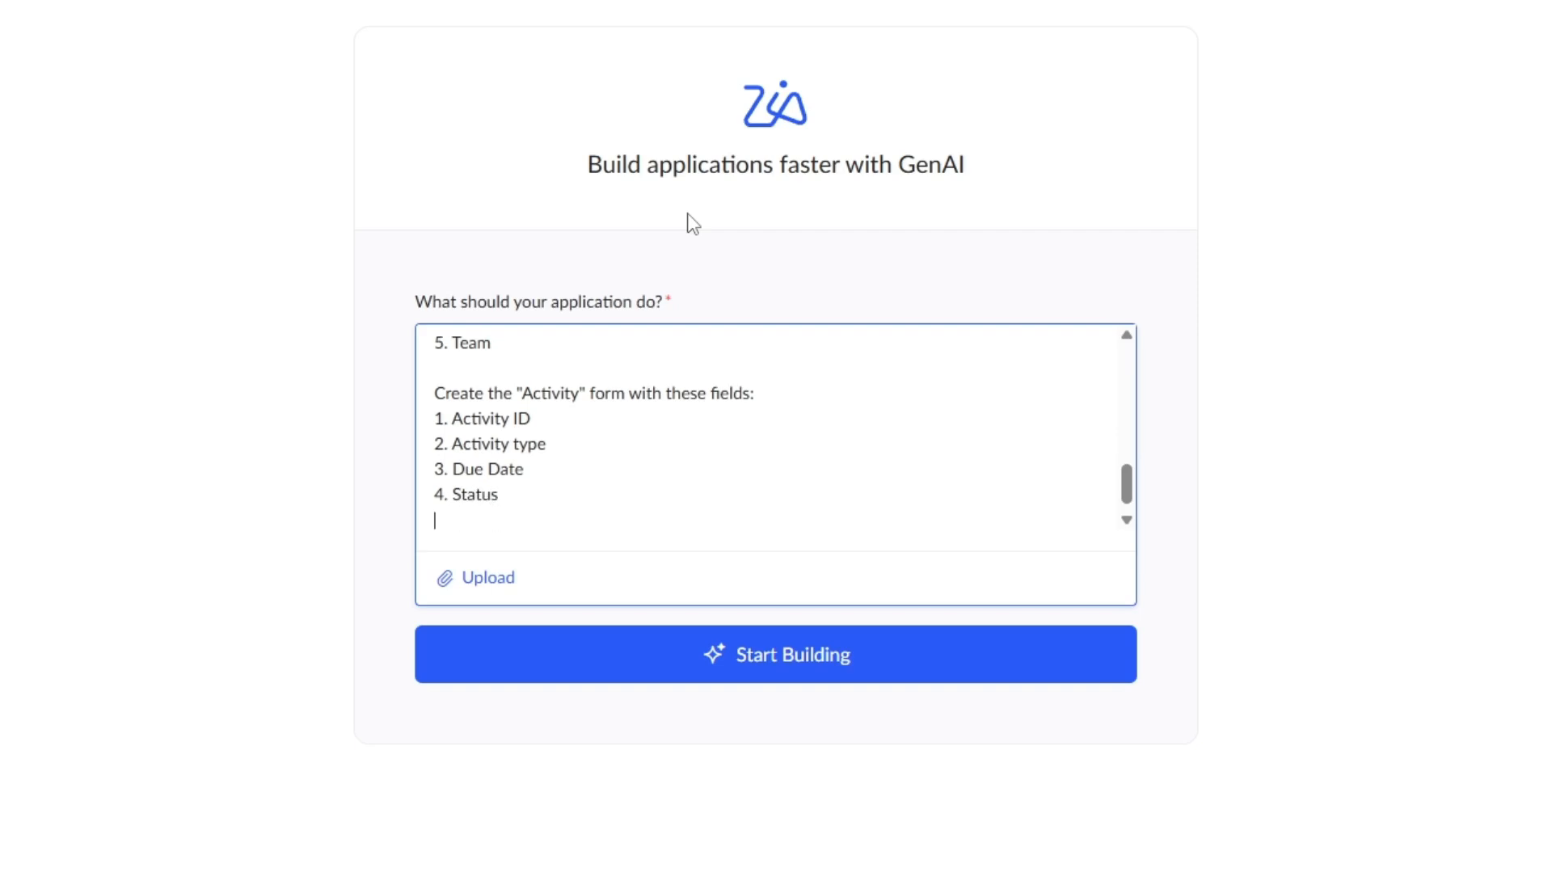
pyautogui.write('5. Notes')
pyautogui.press('Return')
pyautogui.press('Return')
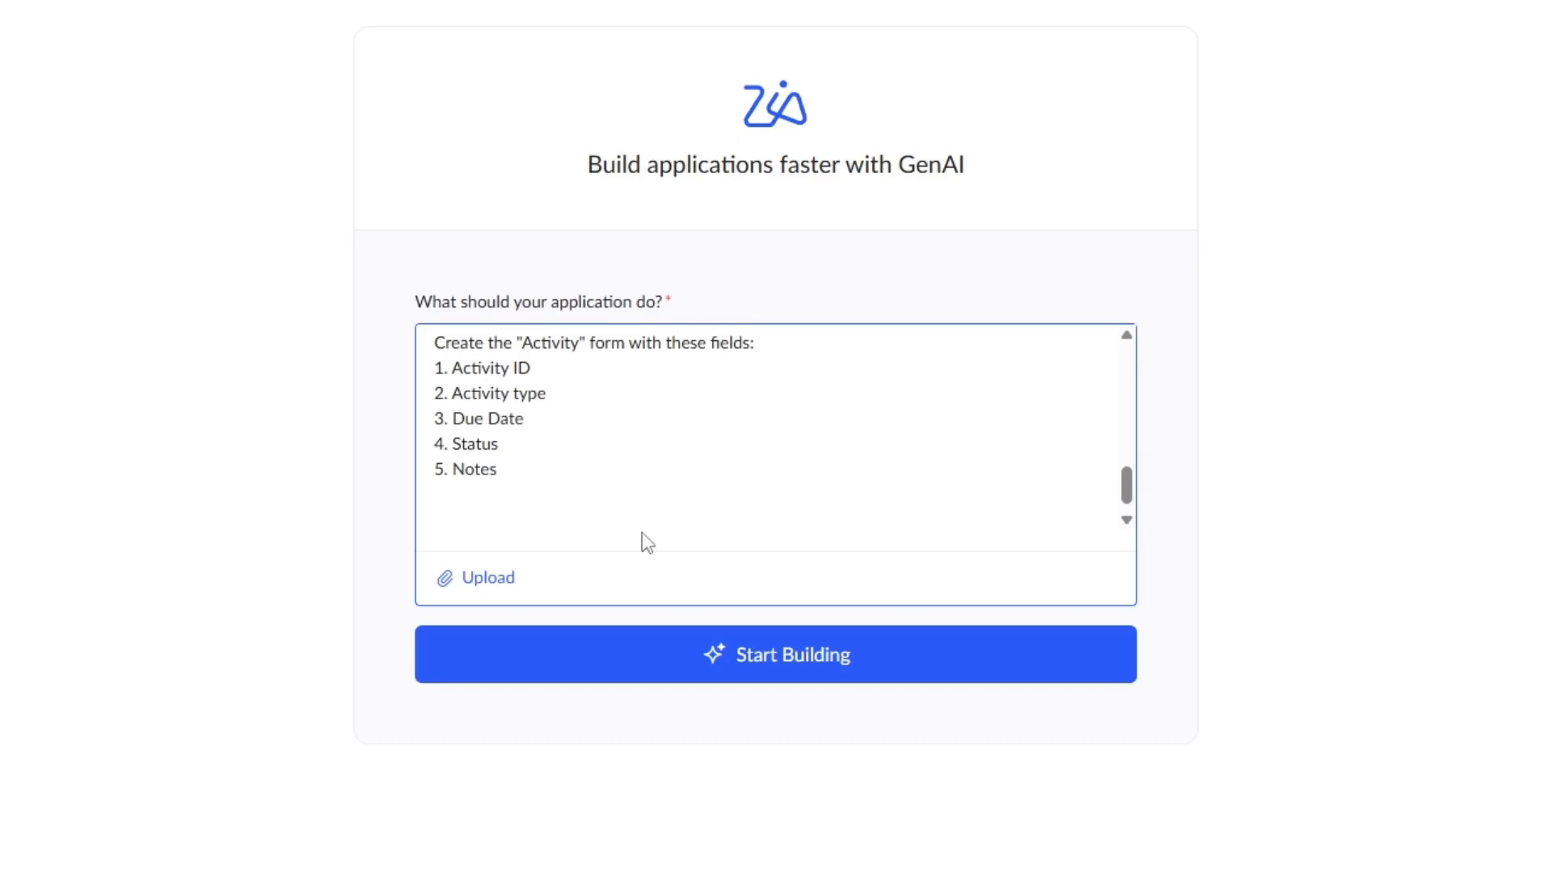
# Add the separate lines "Create reports and dashboard" and "populate with sample data", and start building the application.
pyautogui.write('Create reports and dashbo')
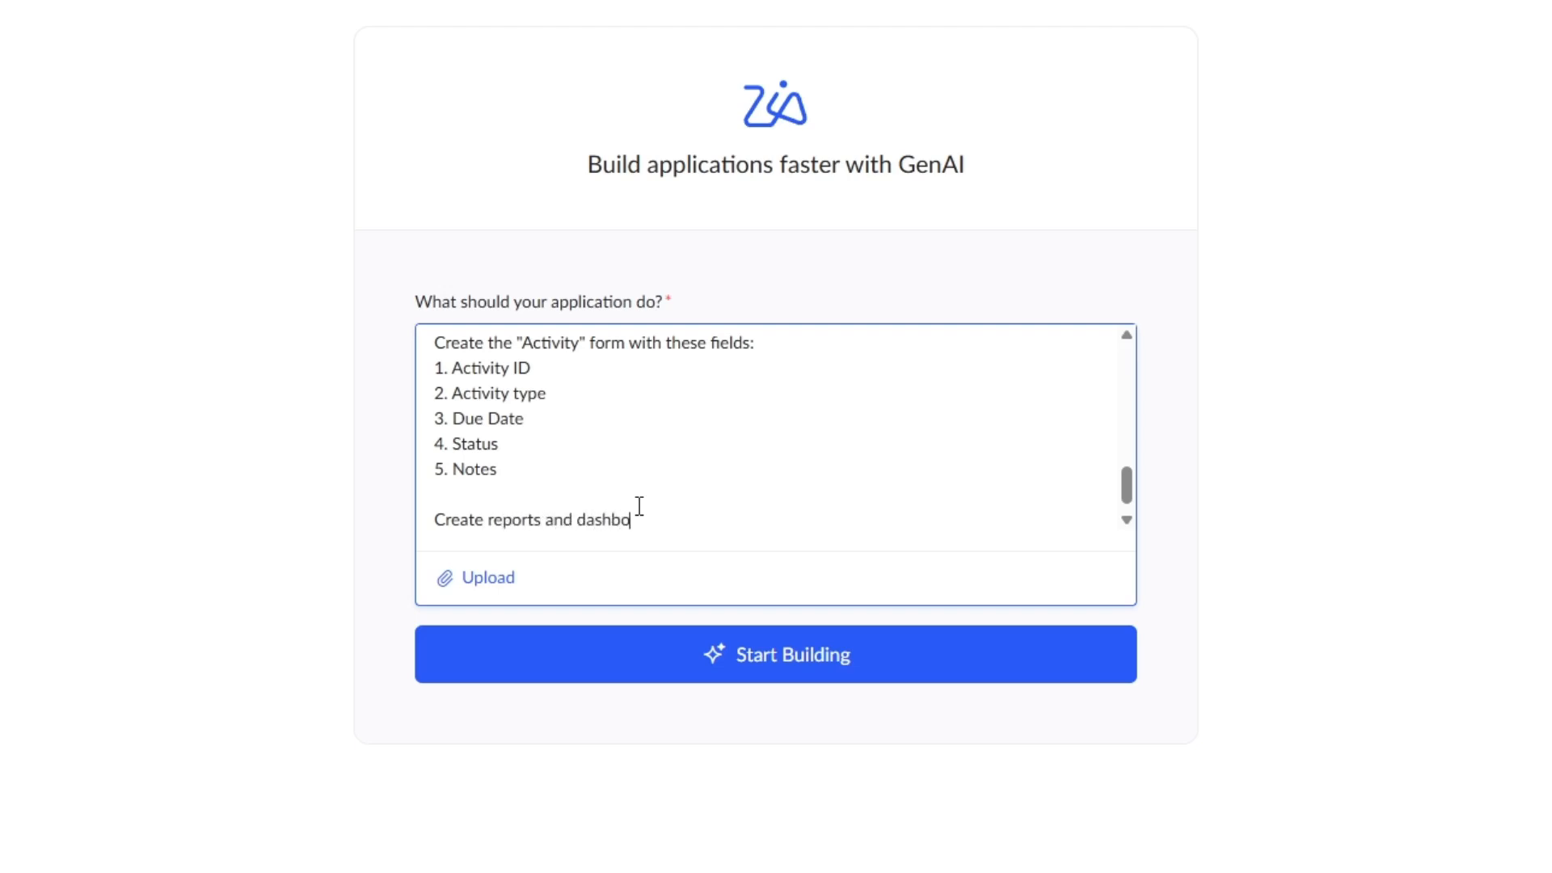
pyautogui.write('rard')
pyautogui.scroll(-1, 783, 492)
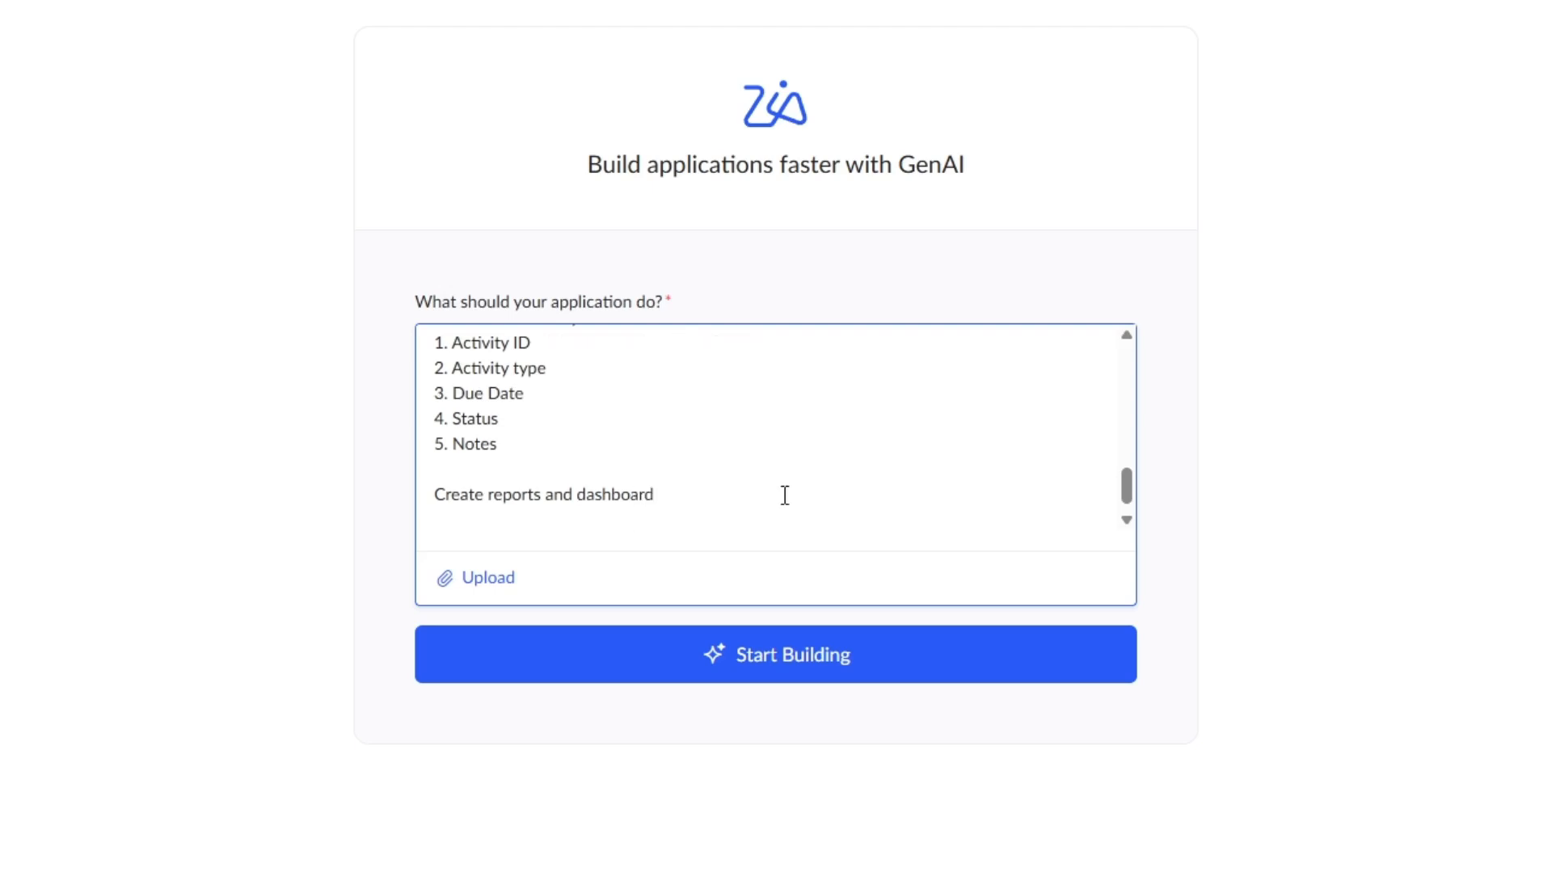
pyautogui.press('Return')
pyautogui.press('Return')
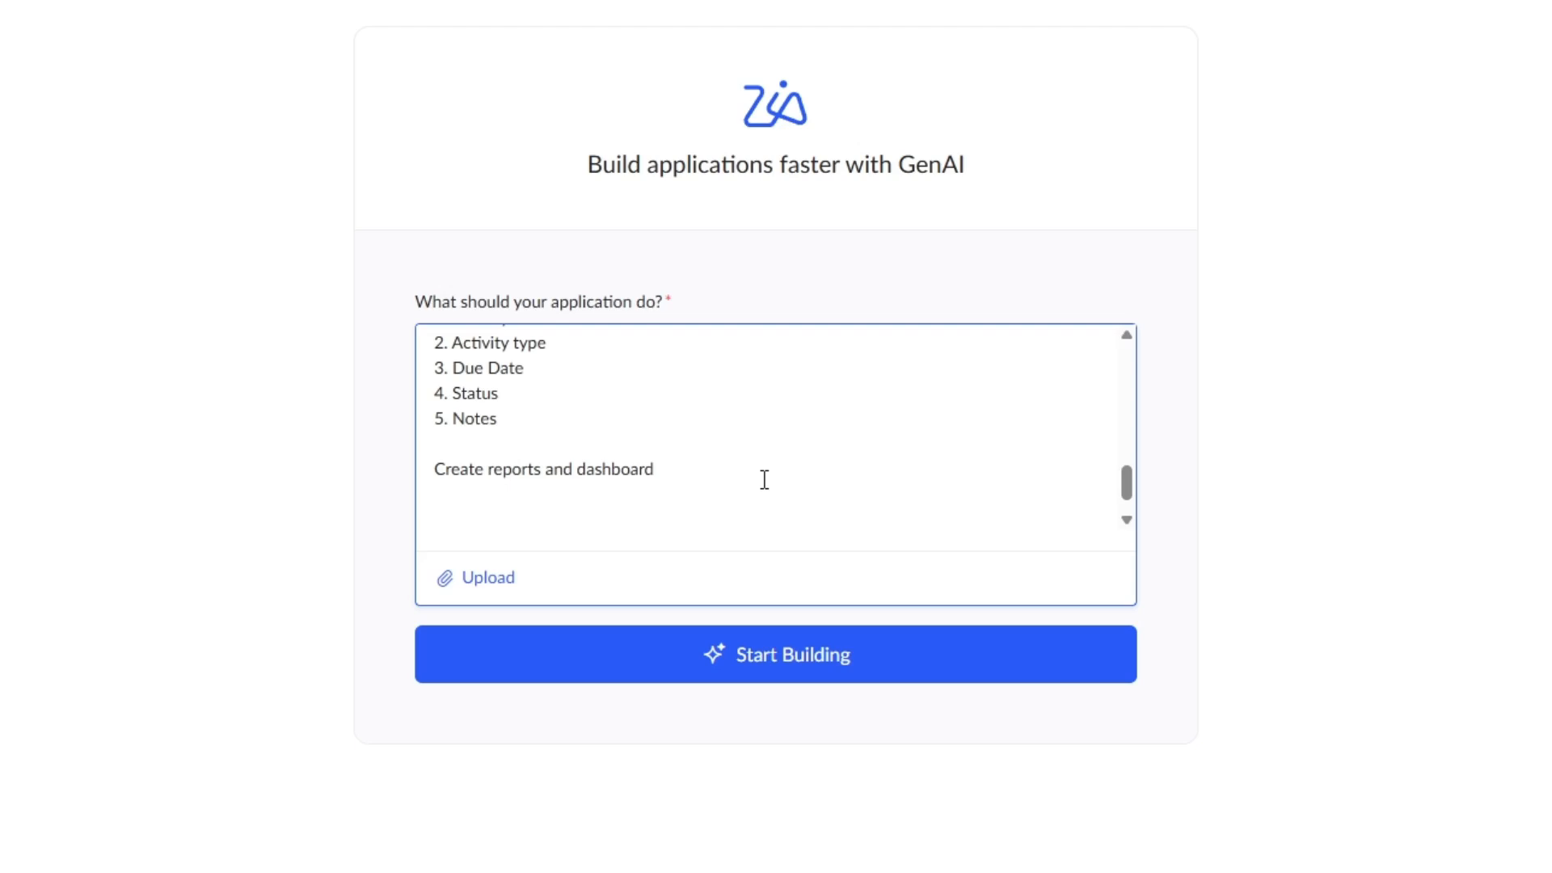
pyautogui.write('populate with sample data')
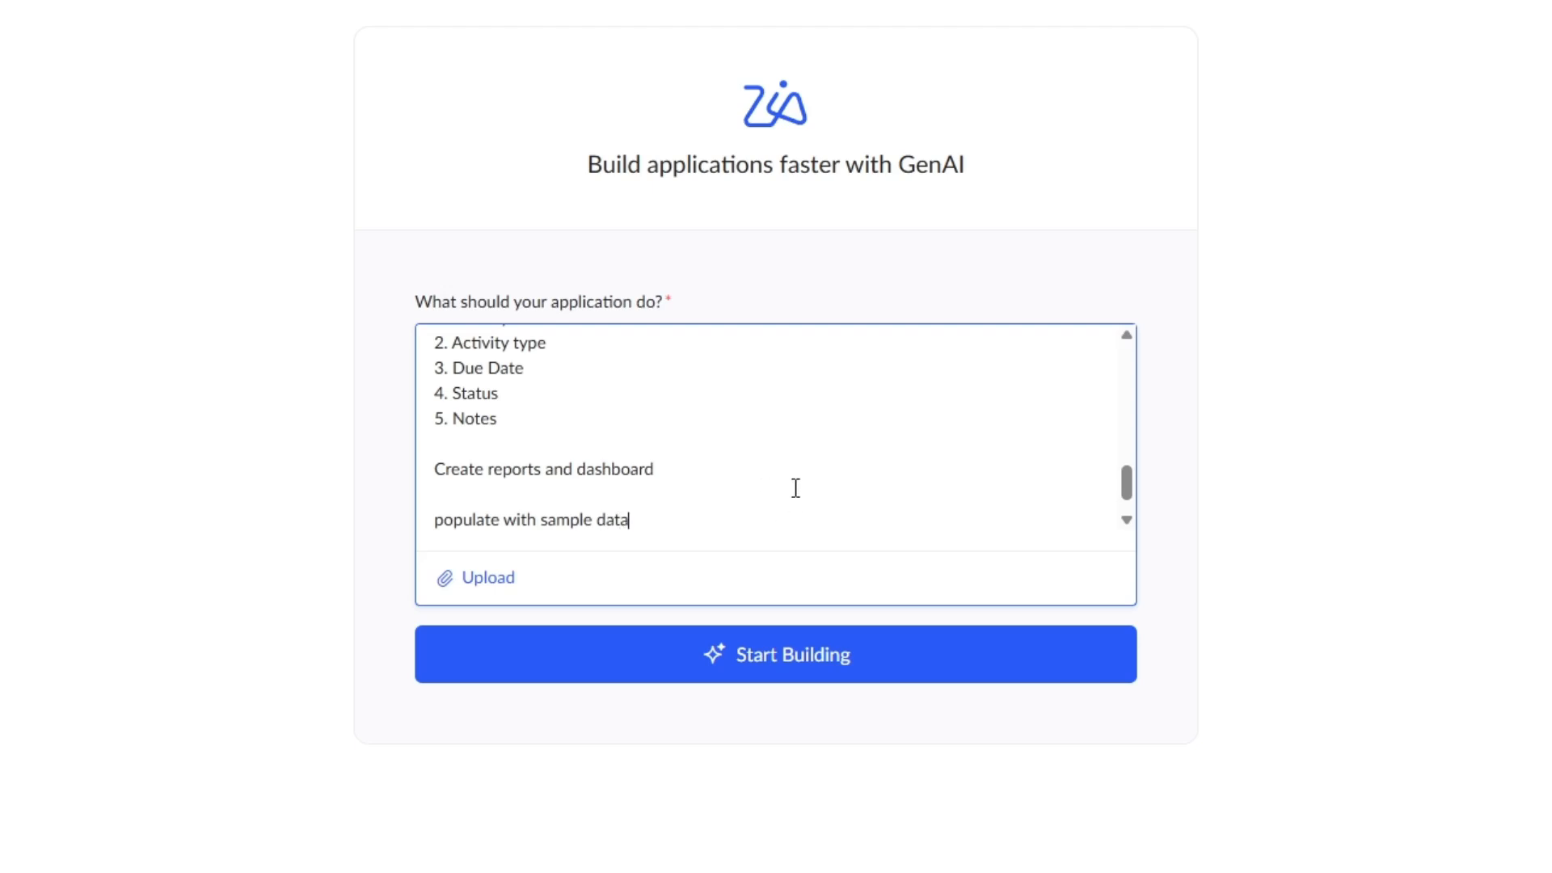
pyautogui.click(830, 671)
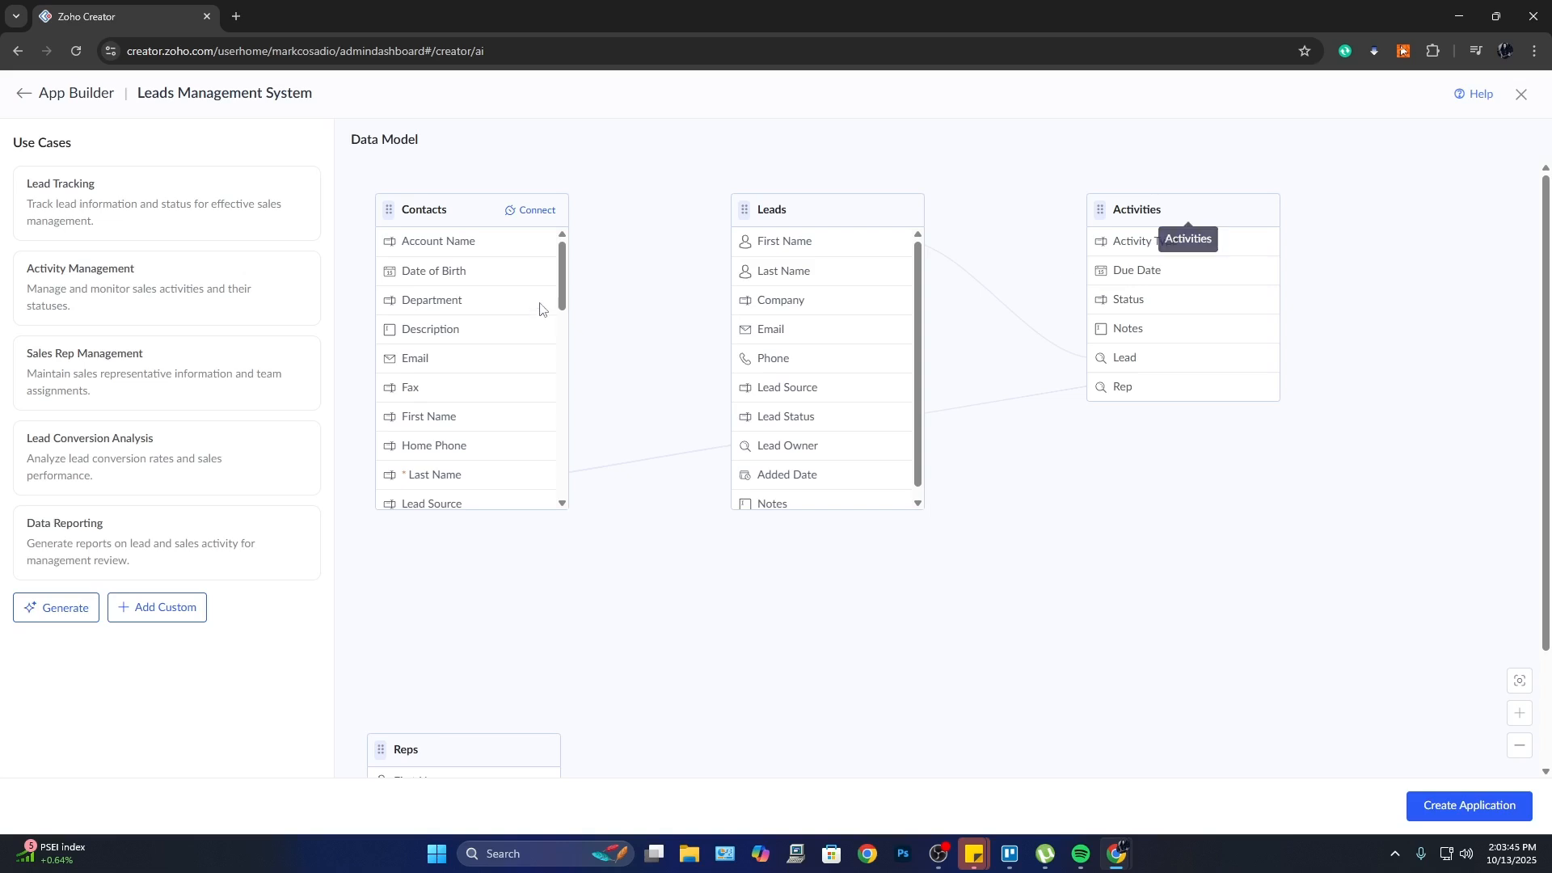
# Review the Contacts and Leads tables in the data model and move the Reps table up closer beneath them.
pyautogui.moveTo(562, 277); pyautogui.dragTo(566, 337)
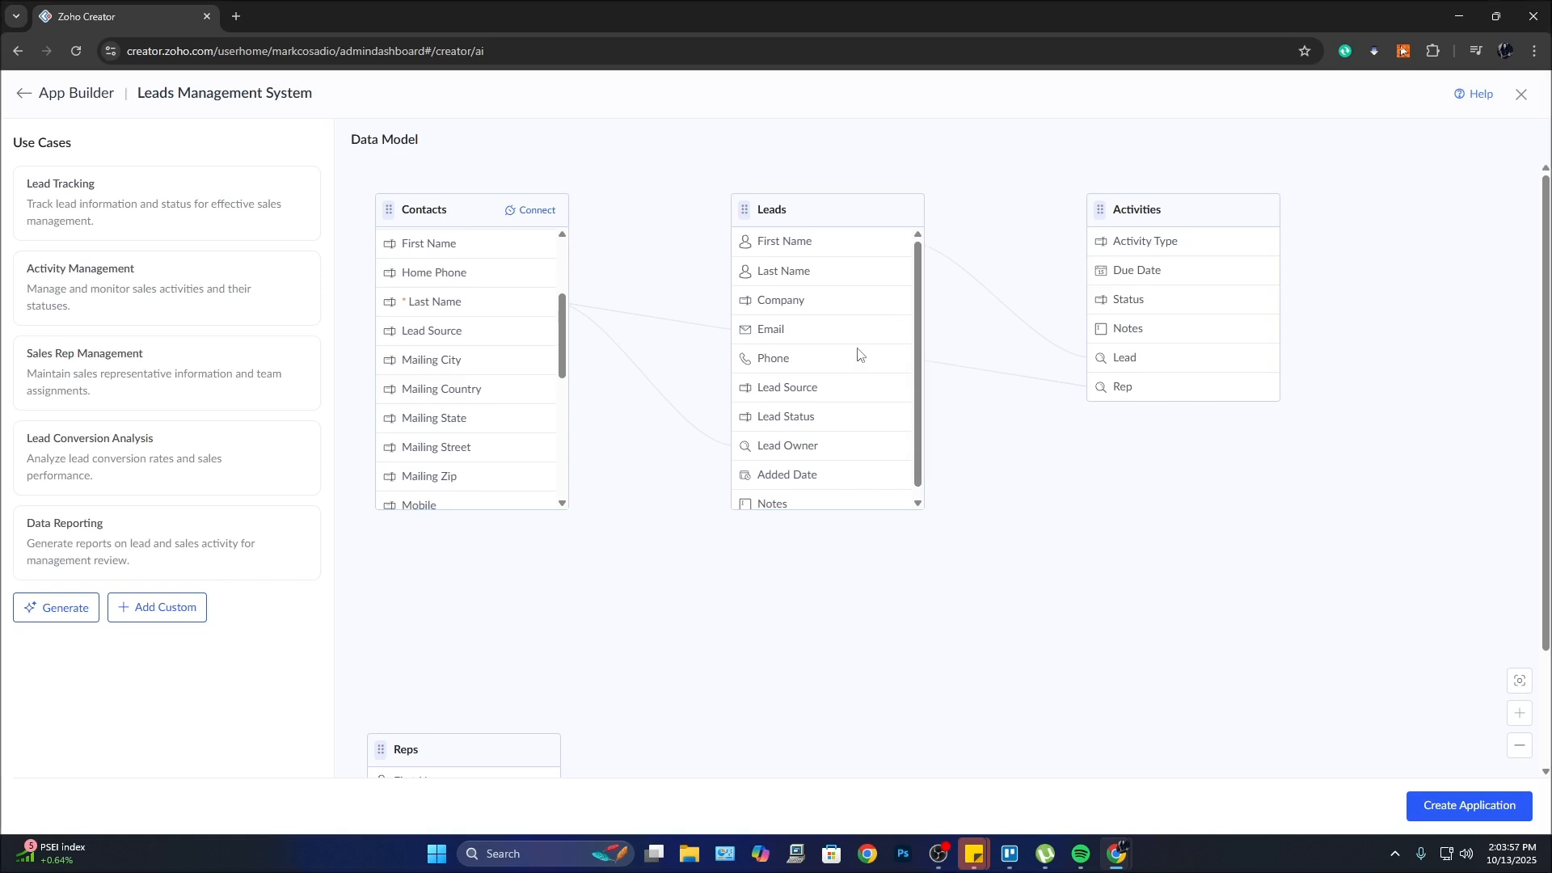
pyautogui.scroll(-1, 858, 353)
pyautogui.scroll(1, 859, 354)
pyautogui.scroll(-2, 766, 643)
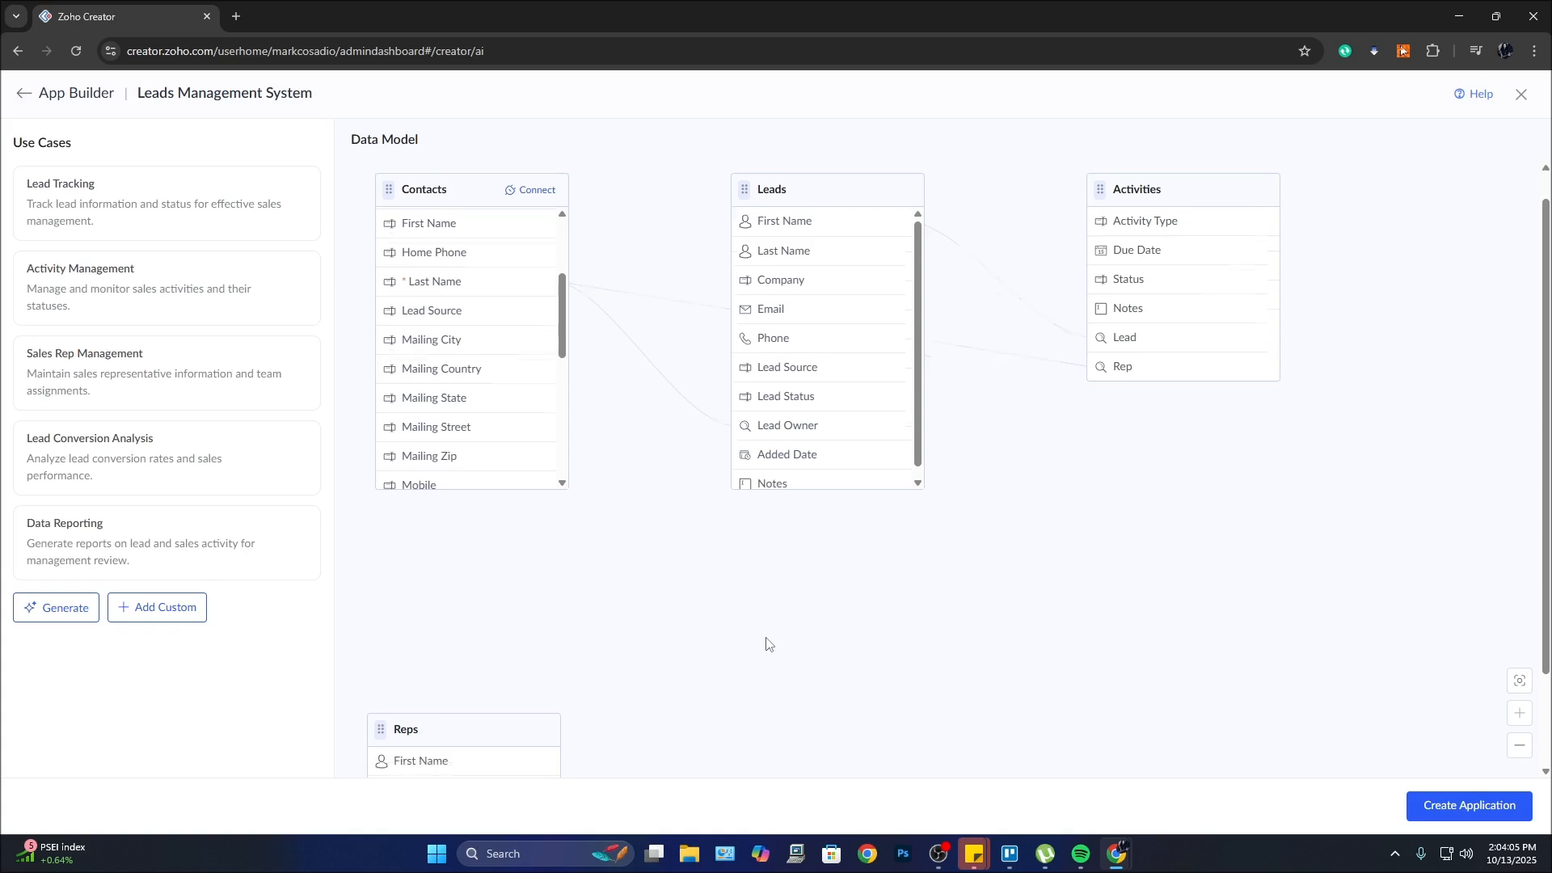
pyautogui.moveTo(490, 609); pyautogui.dragTo(660, 421)
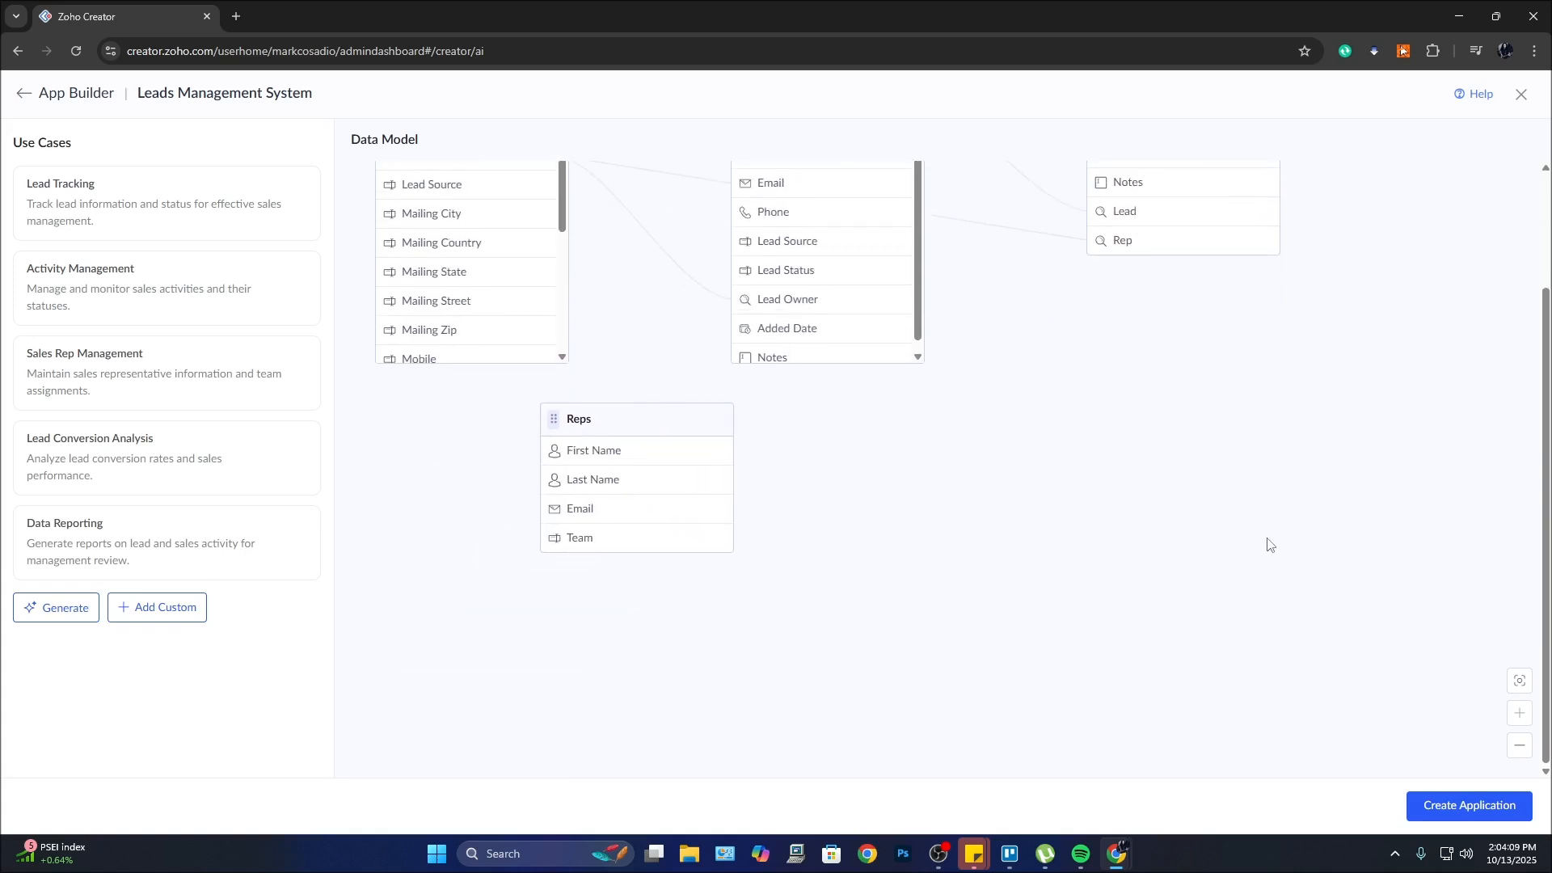
pyautogui.scroll(2, 1196, 592)
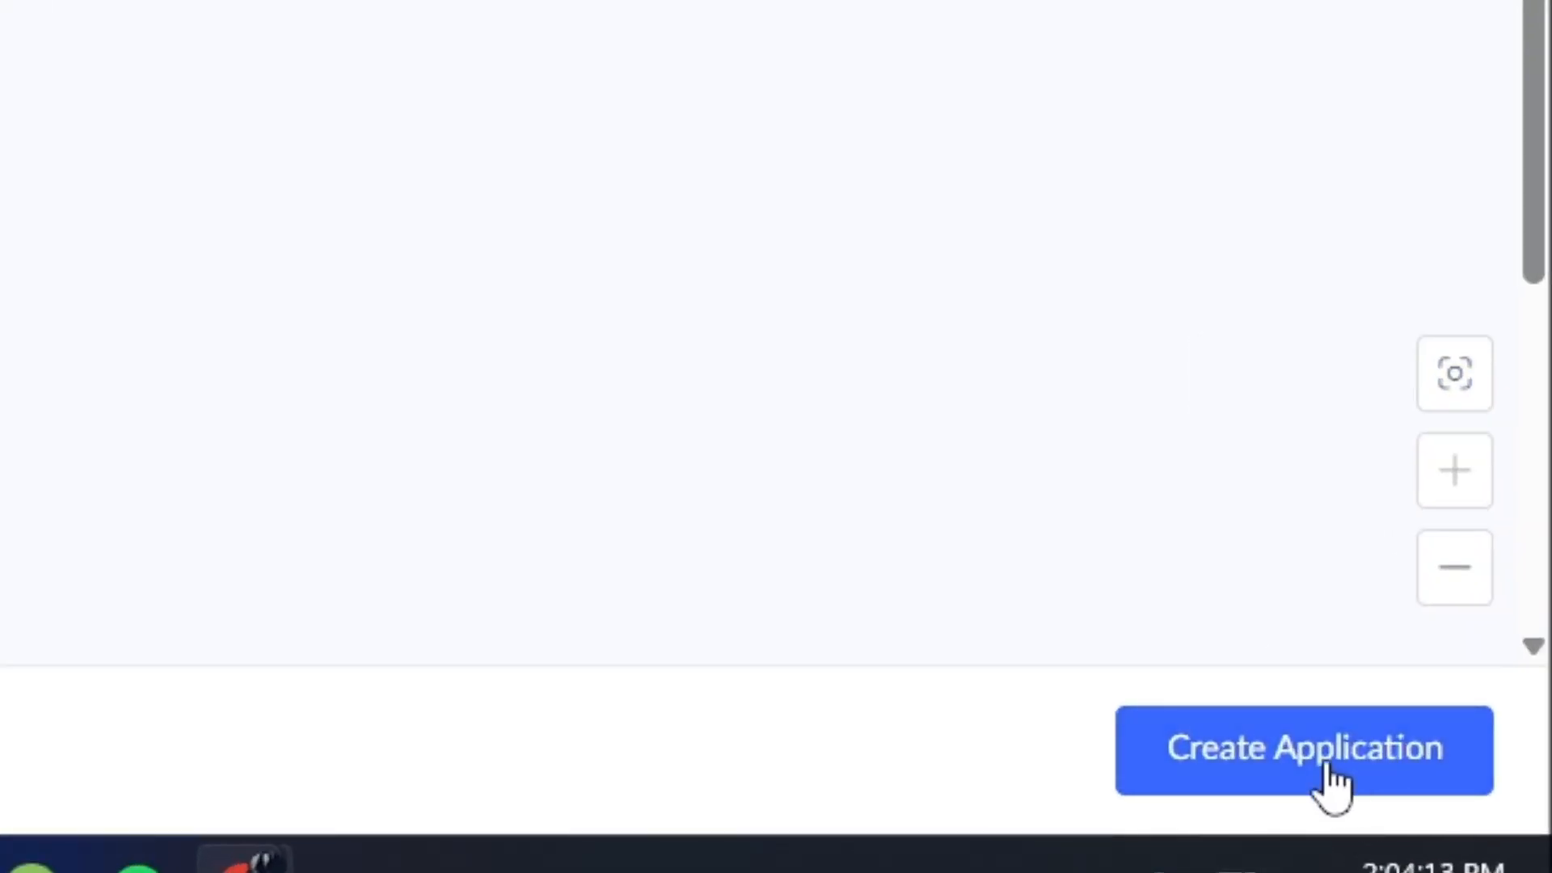
# Create the application from the data model and access the finished Leads Management System.
pyautogui.click(1330, 764)
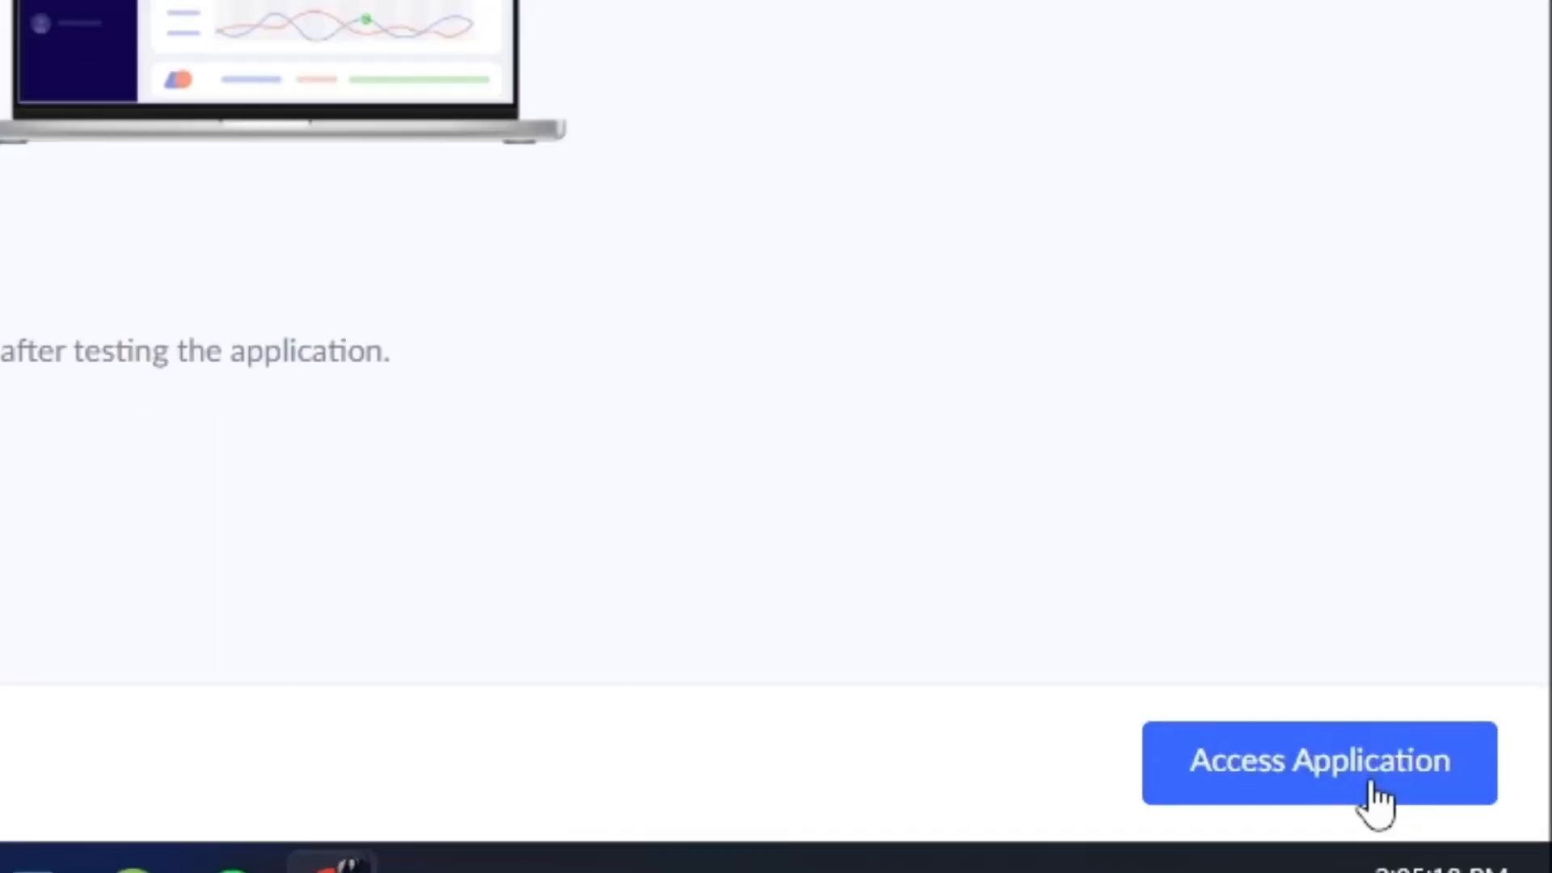
pyautogui.click(1364, 792)
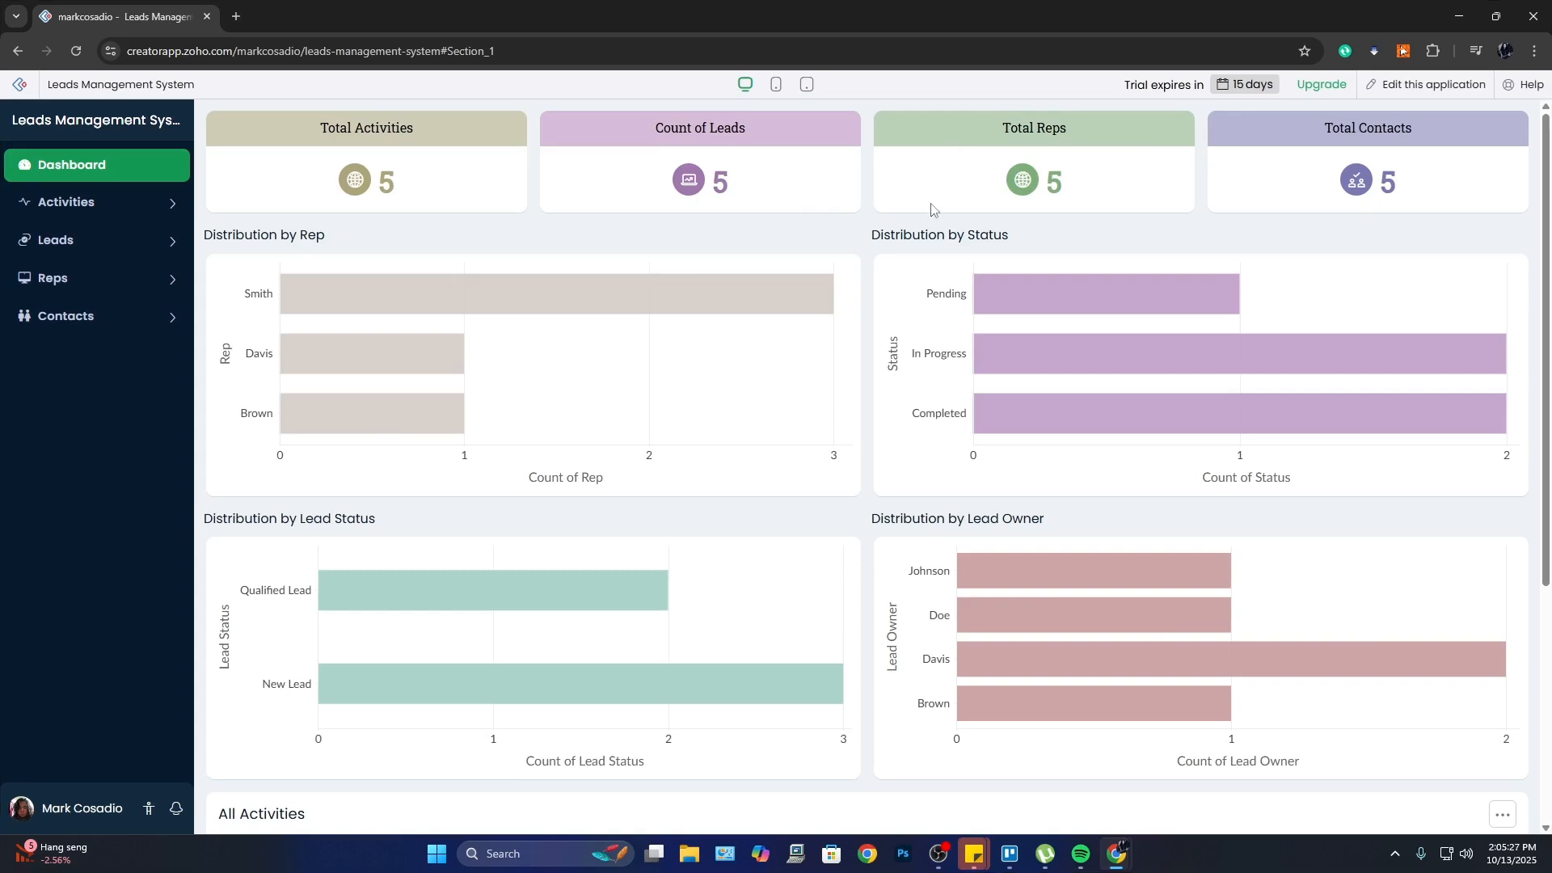
# Look over the dashboard's summary cards, distribution charts and All Activities list.
pyautogui.scroll(-2, 845, 311)
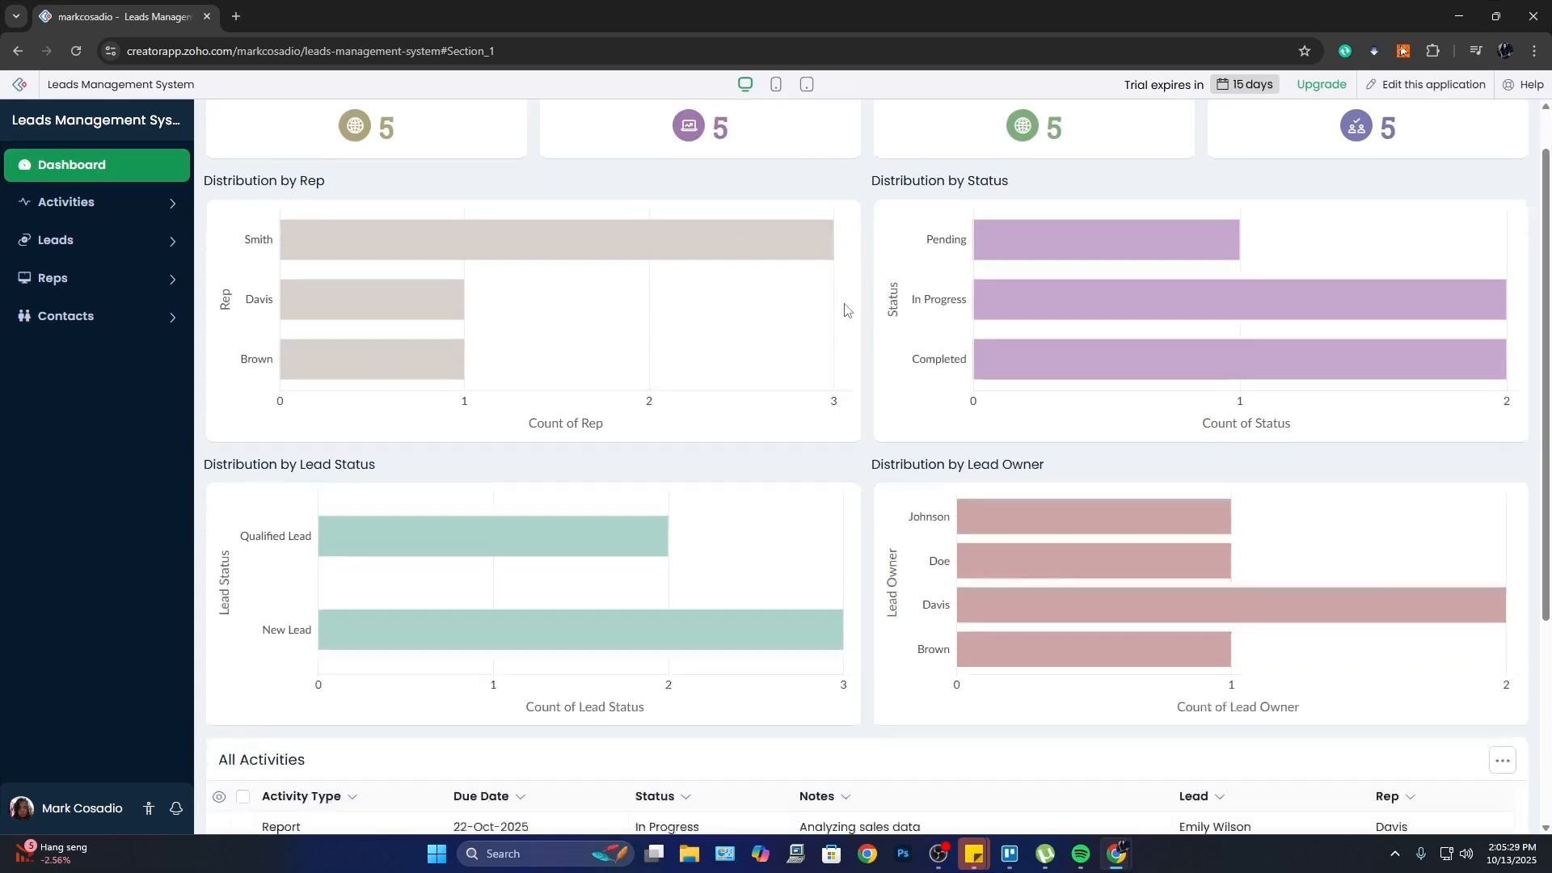
pyautogui.scroll(2, 842, 307)
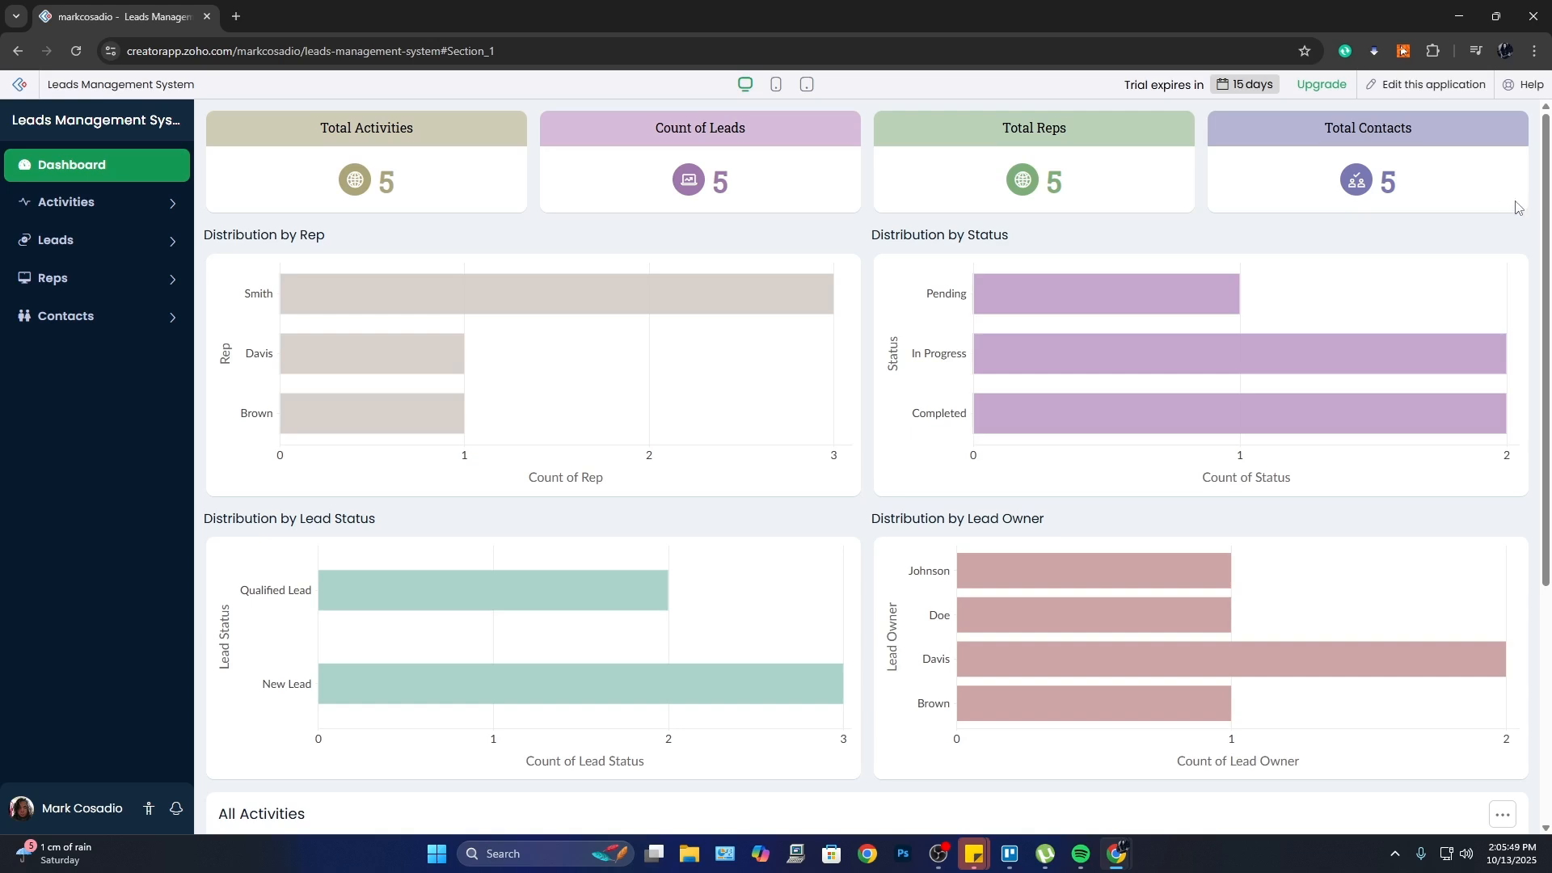
pyautogui.scroll(-5, 903, 405)
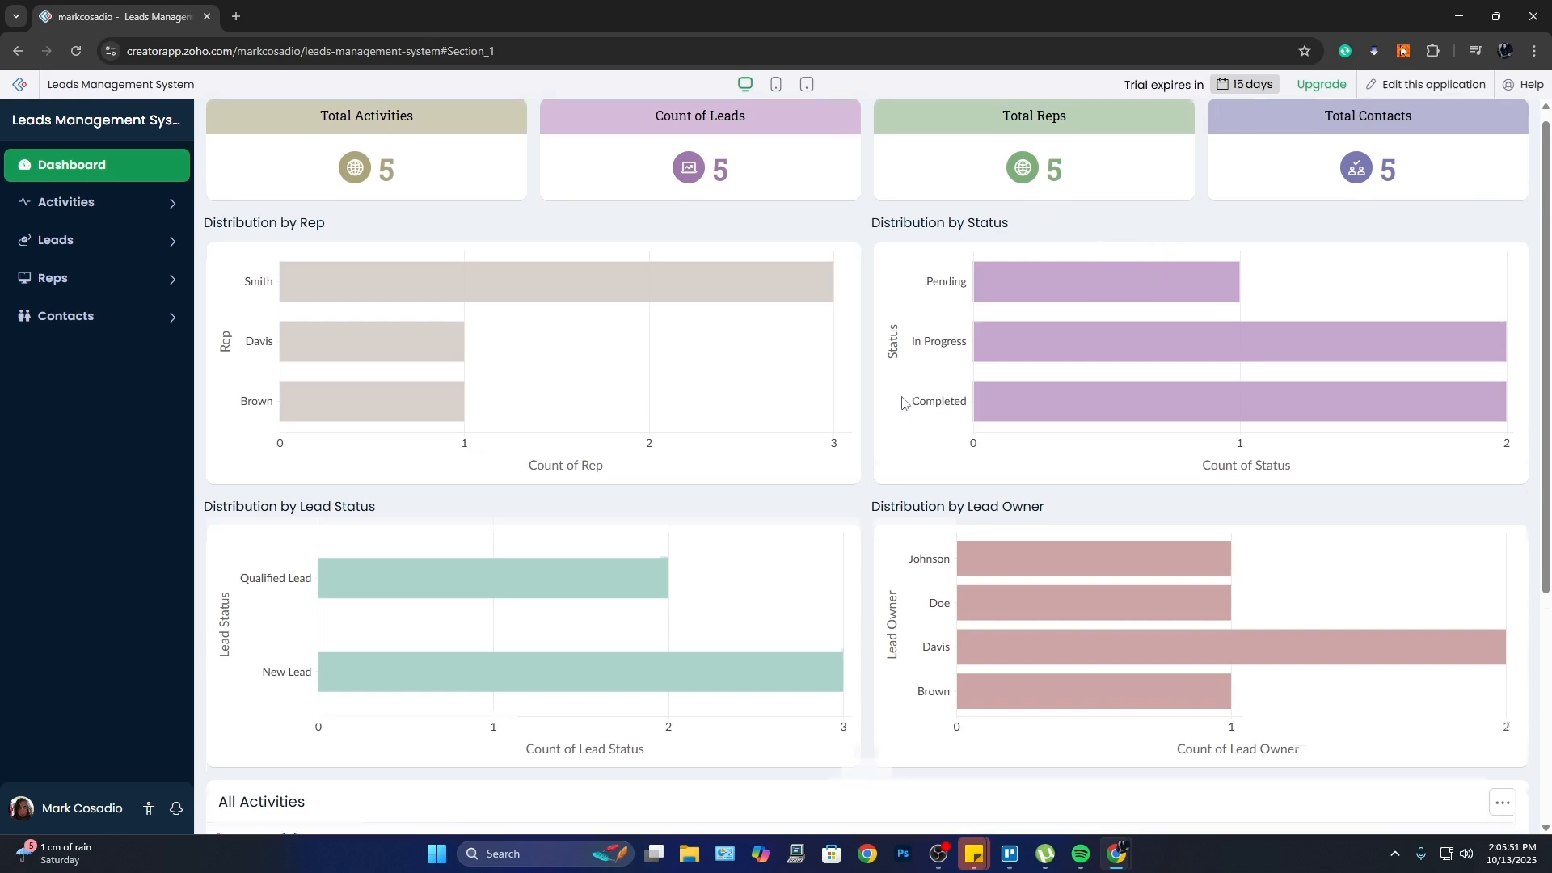
pyautogui.scroll(5, 894, 396)
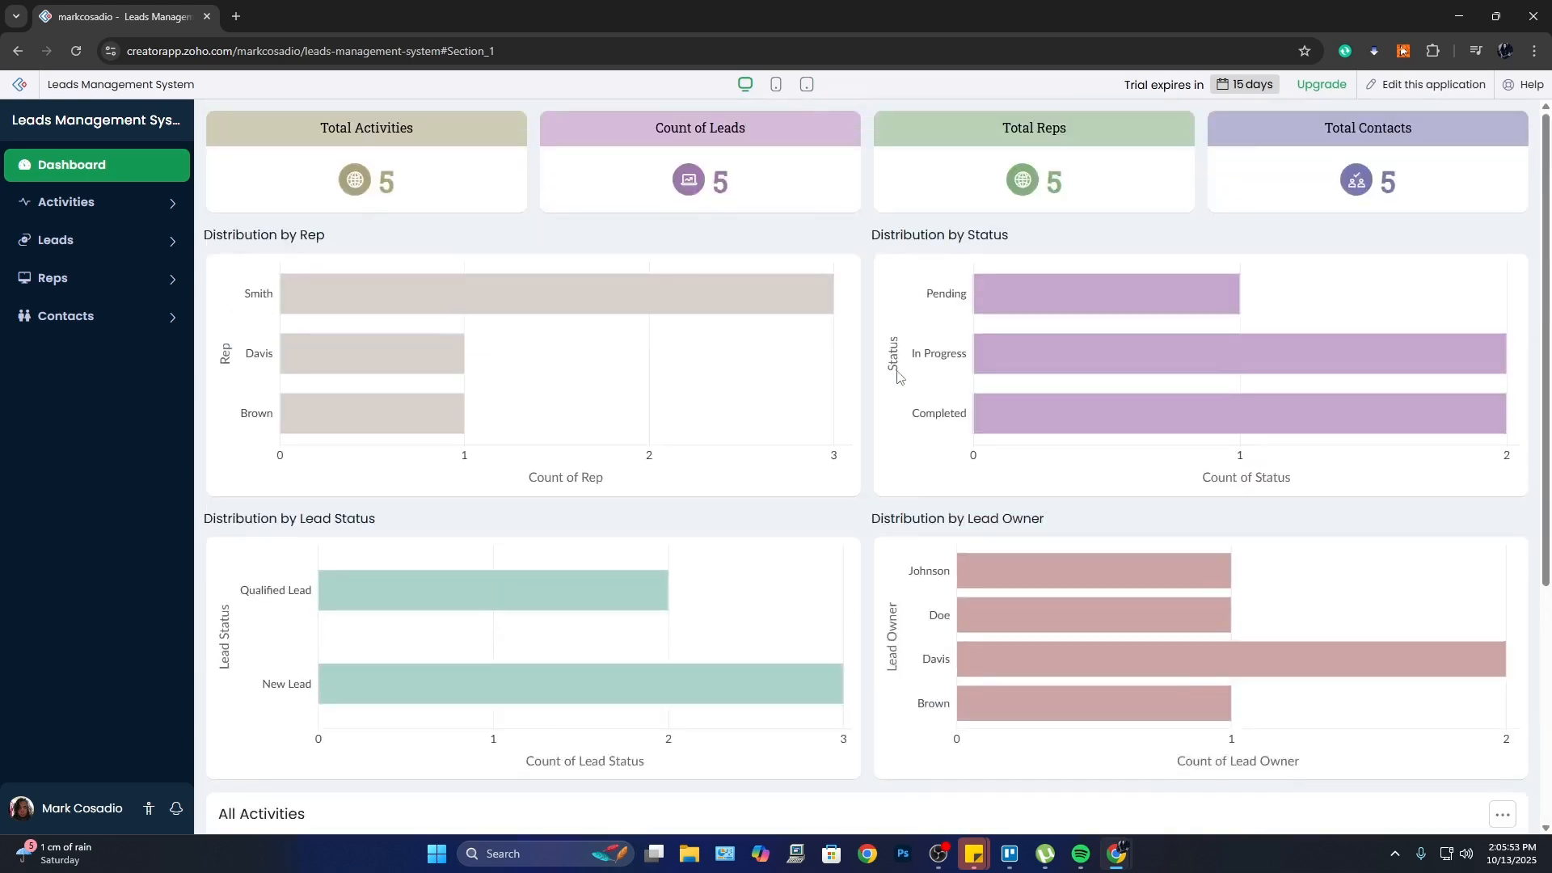
pyautogui.scroll(-5, 889, 392)
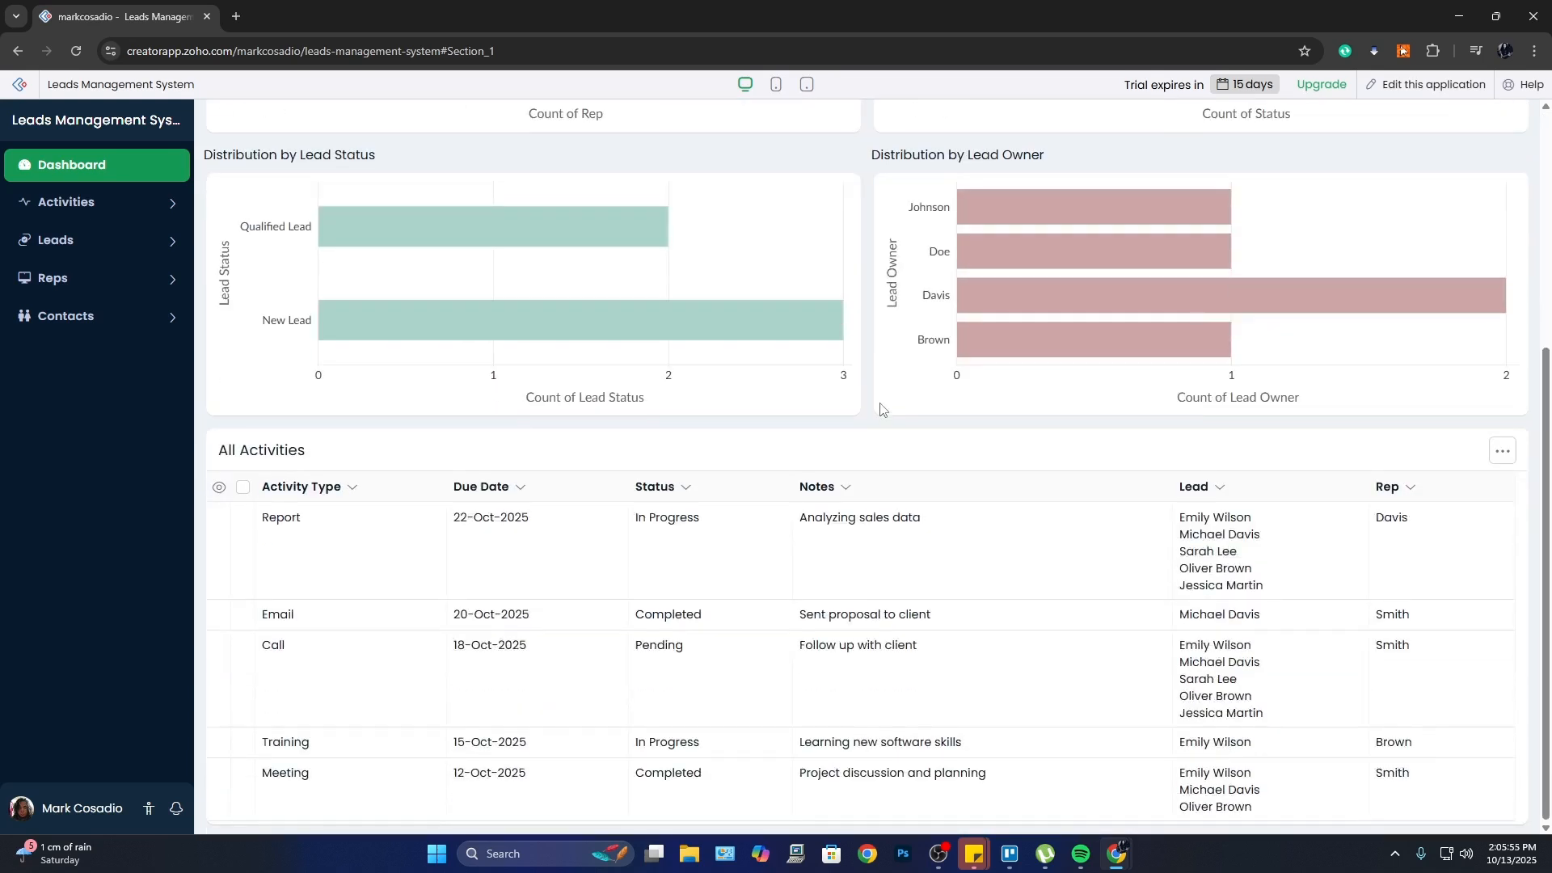
pyautogui.scroll(5, 881, 408)
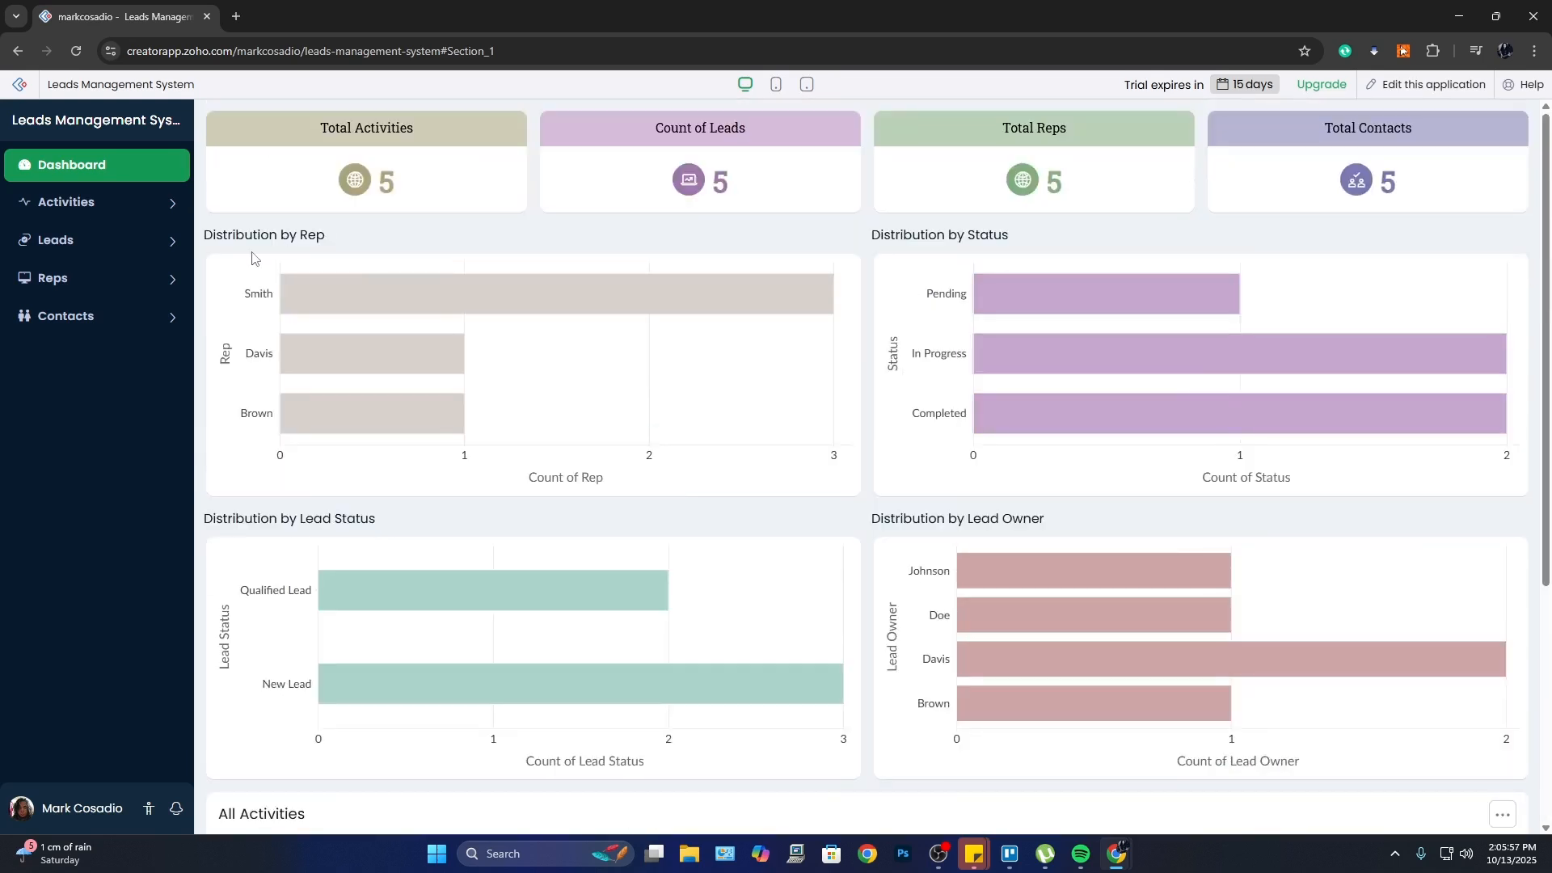
# View the All Activities report and open the blank Activities entry form.
pyautogui.click(91, 212)
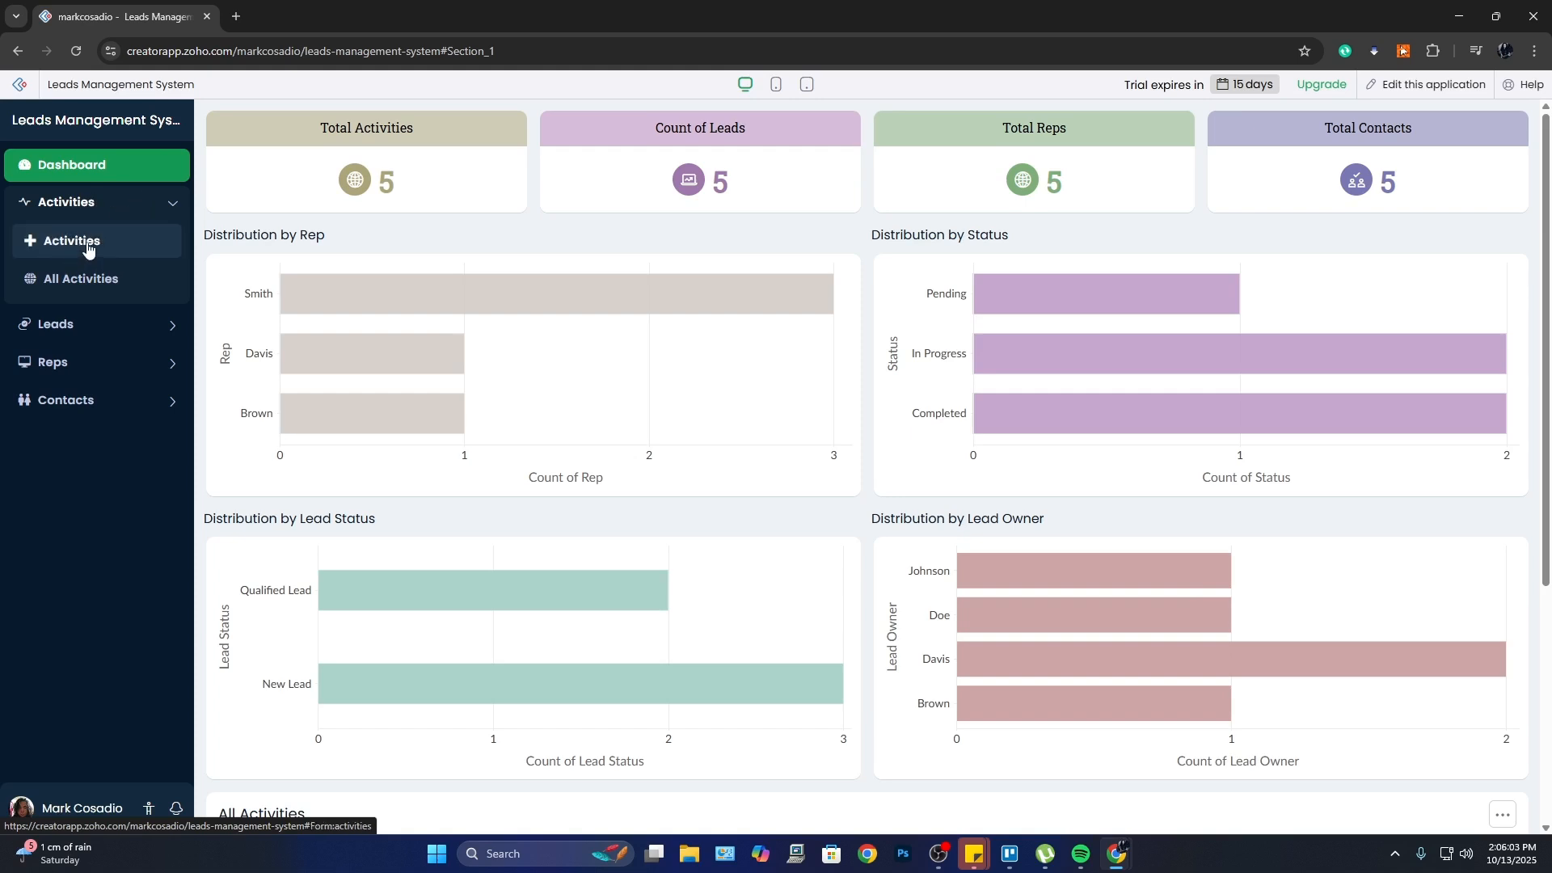
pyautogui.rightClick(97, 283)
pyautogui.click(3, 642)
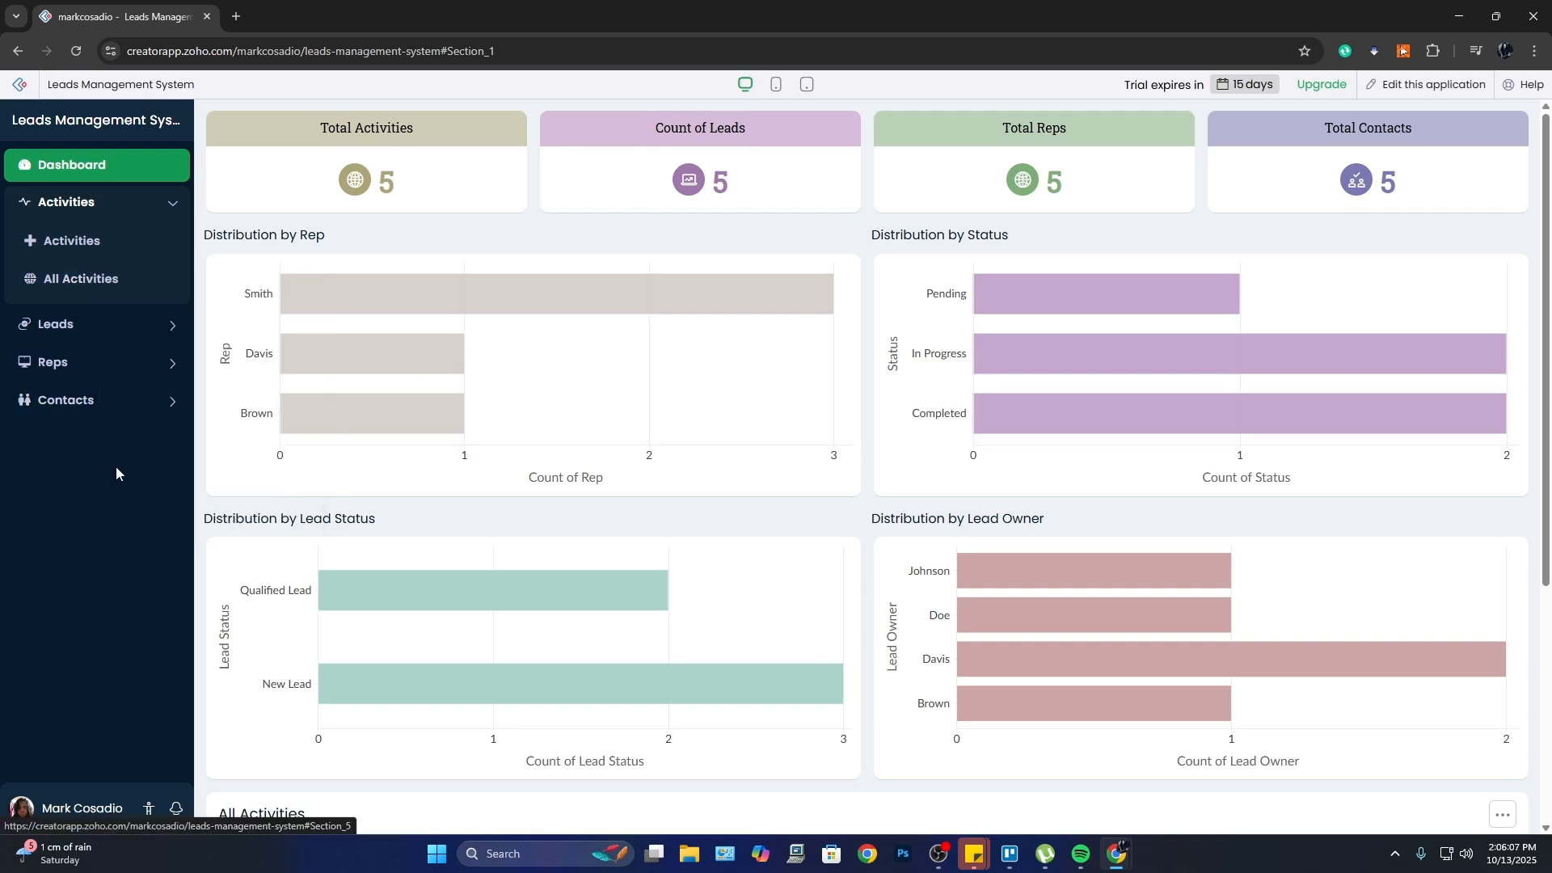
pyautogui.click(80, 288)
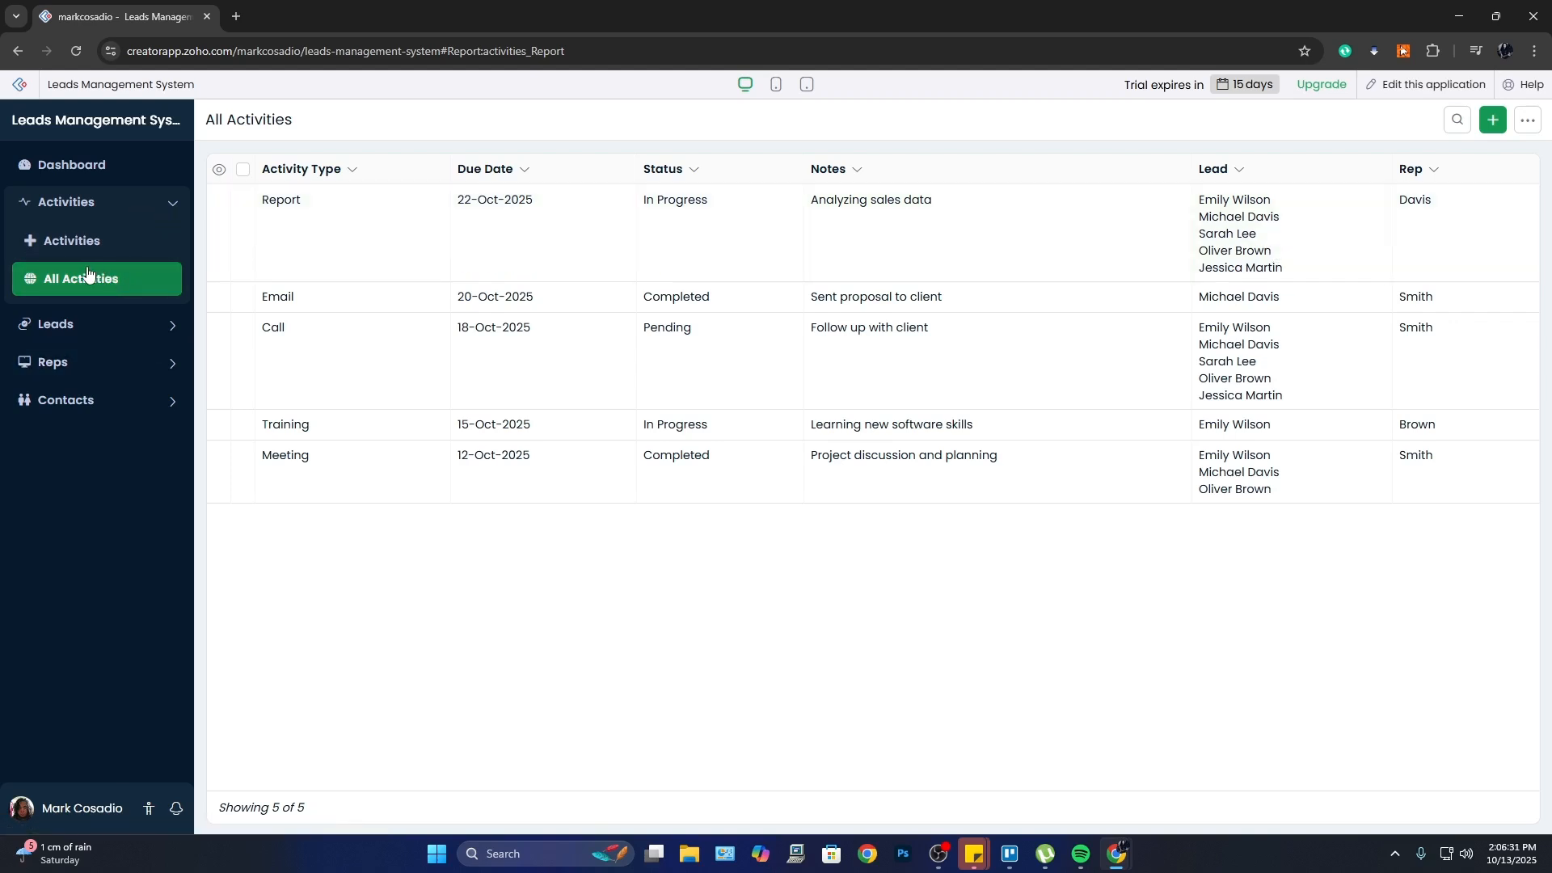
pyautogui.click(68, 251)
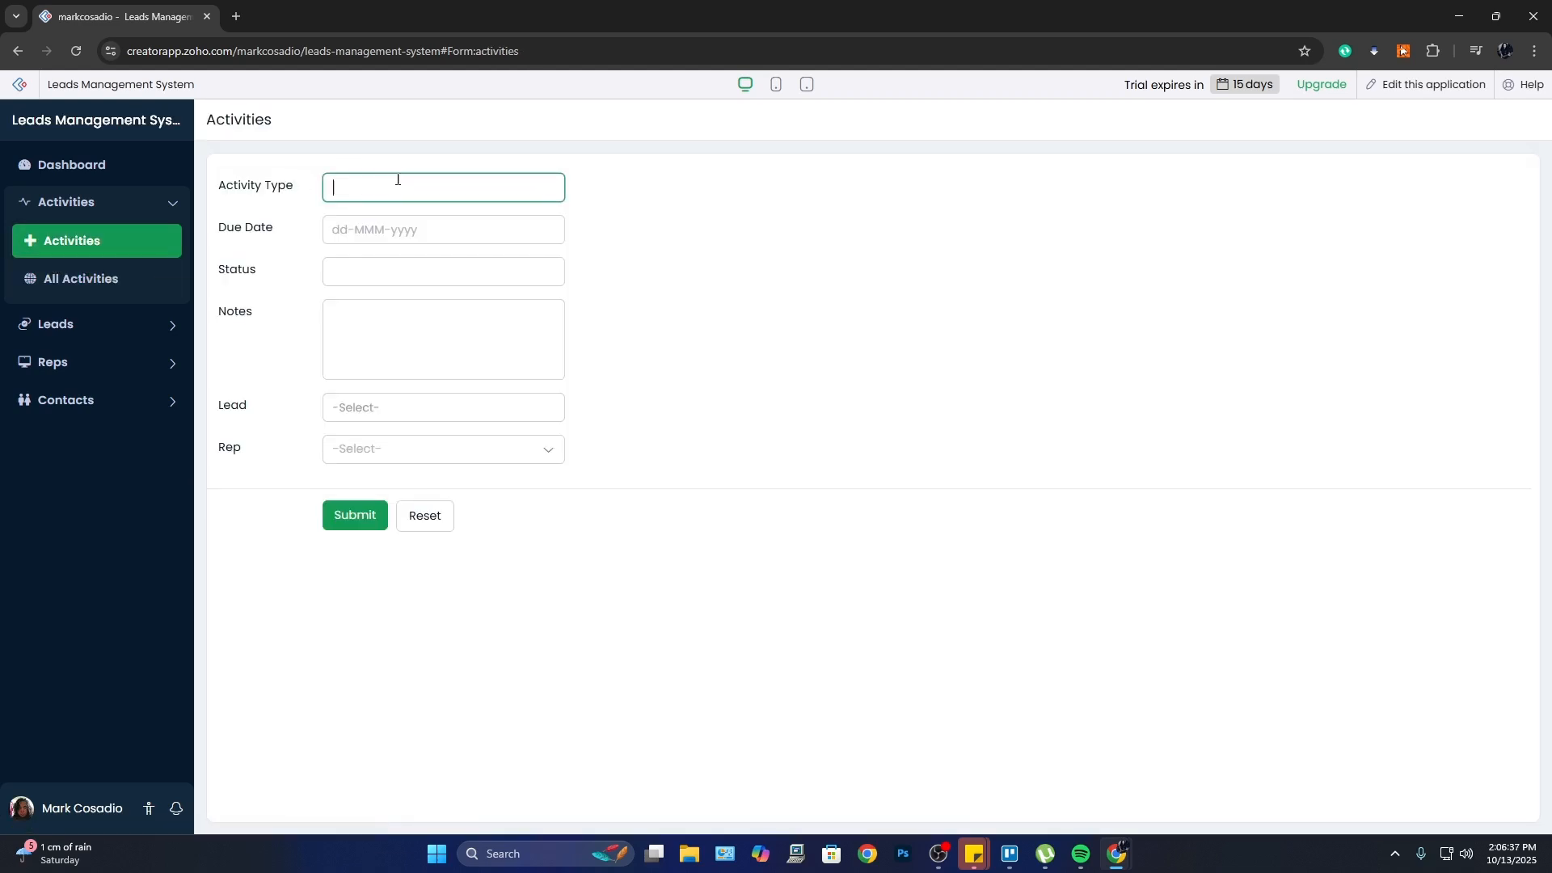
# Examine the Status, Notes, Lead and Rep fields of the blank Activities form without filling them in.
pyautogui.click(363, 271)
pyautogui.click(357, 334)
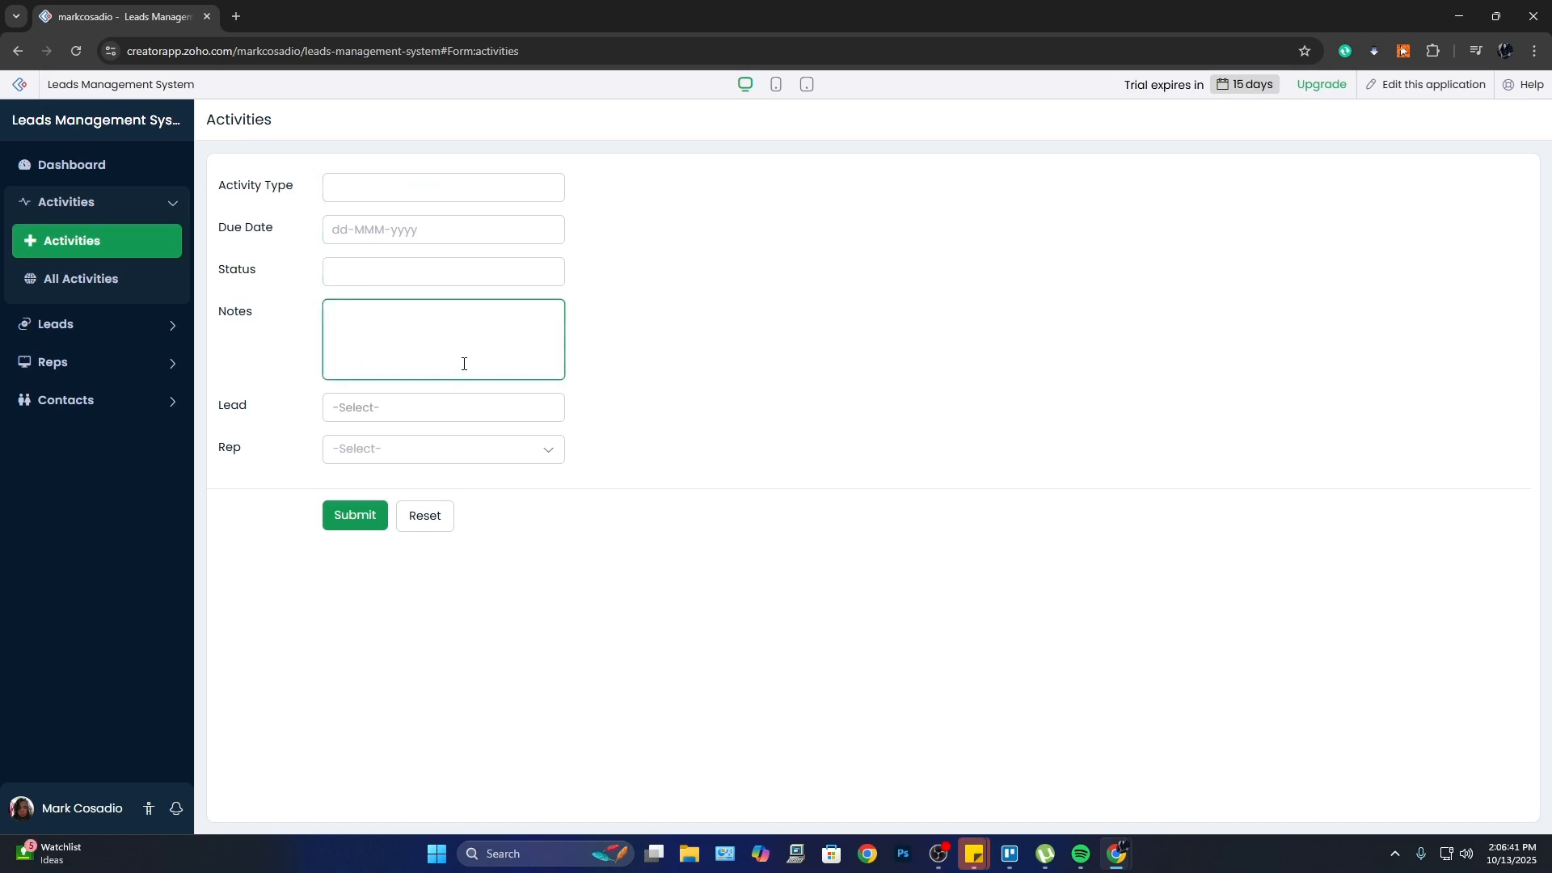
pyautogui.click(409, 418)
pyautogui.click(377, 457)
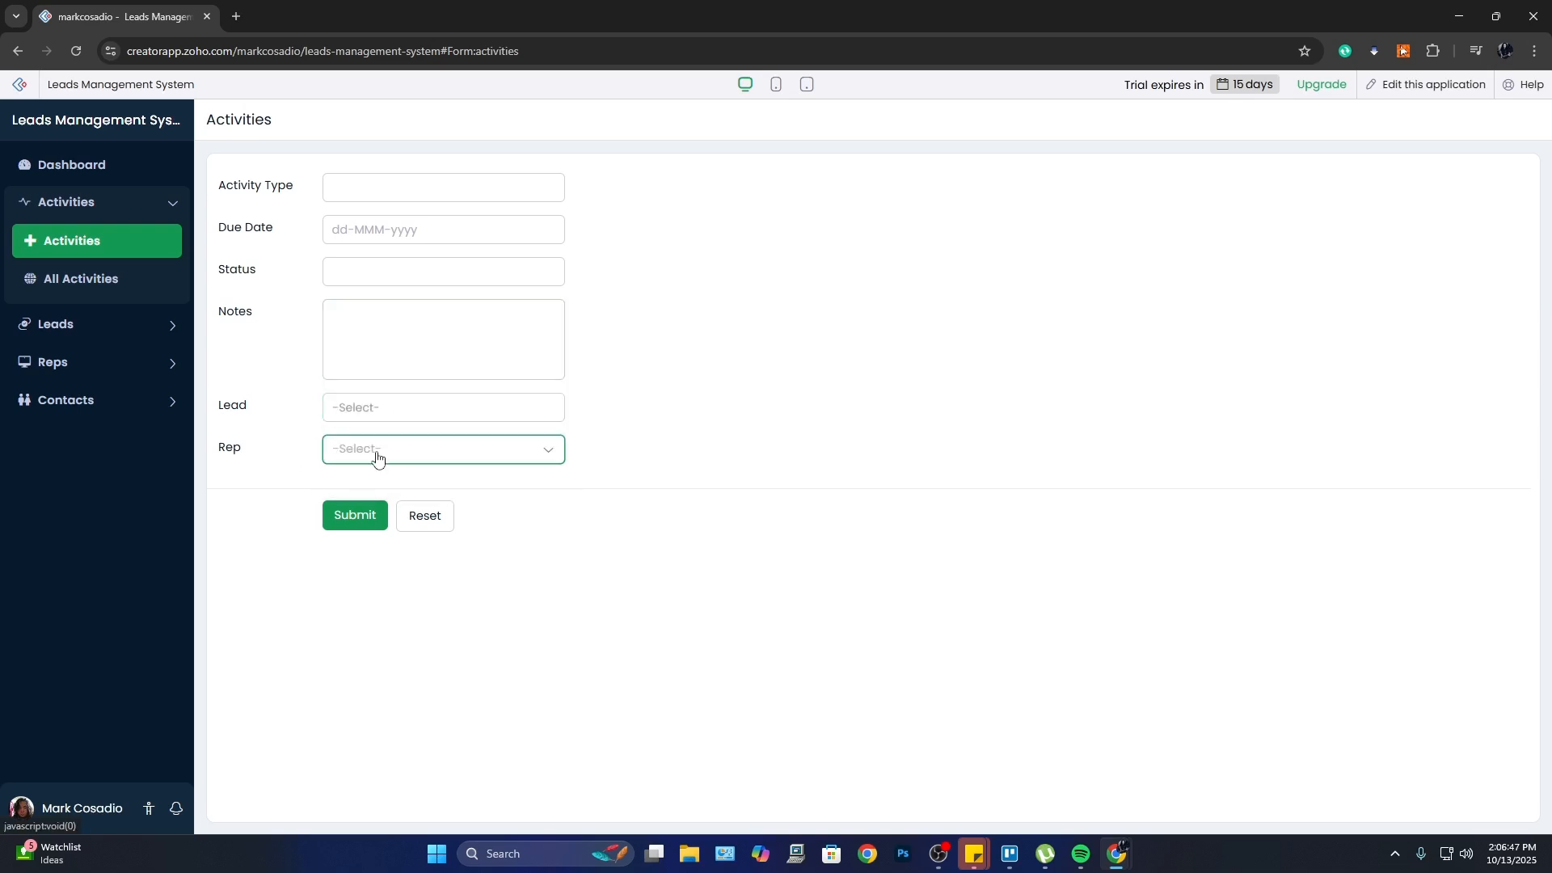
pyautogui.click(386, 449)
pyautogui.click(386, 449)
pyautogui.click(355, 420)
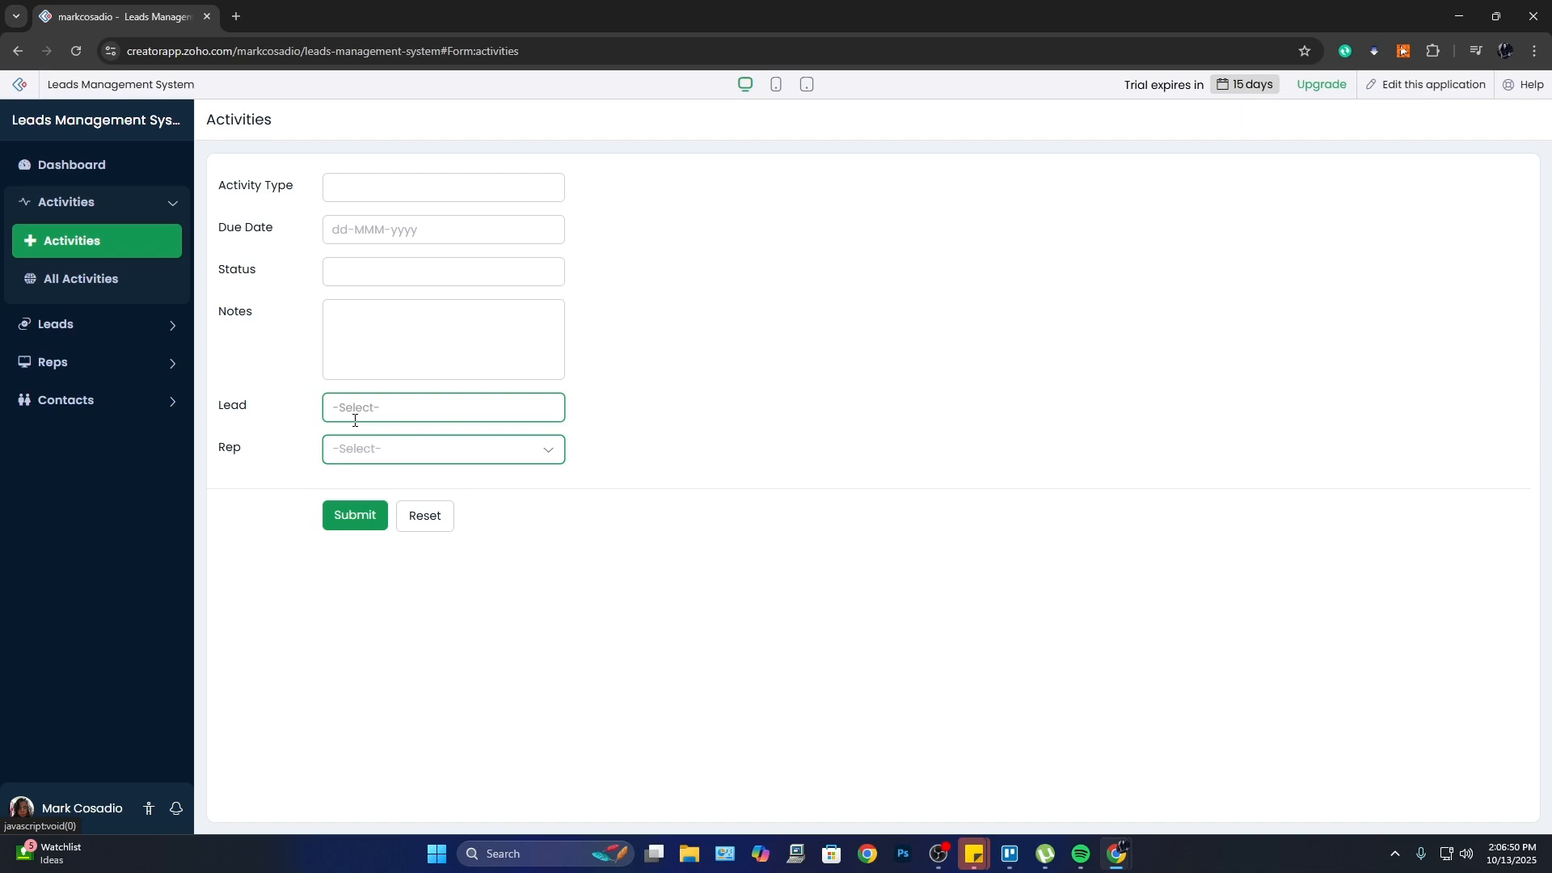
# View the Leads Report, All Reps and All Contacts reports of the application.
pyautogui.click(61, 334)
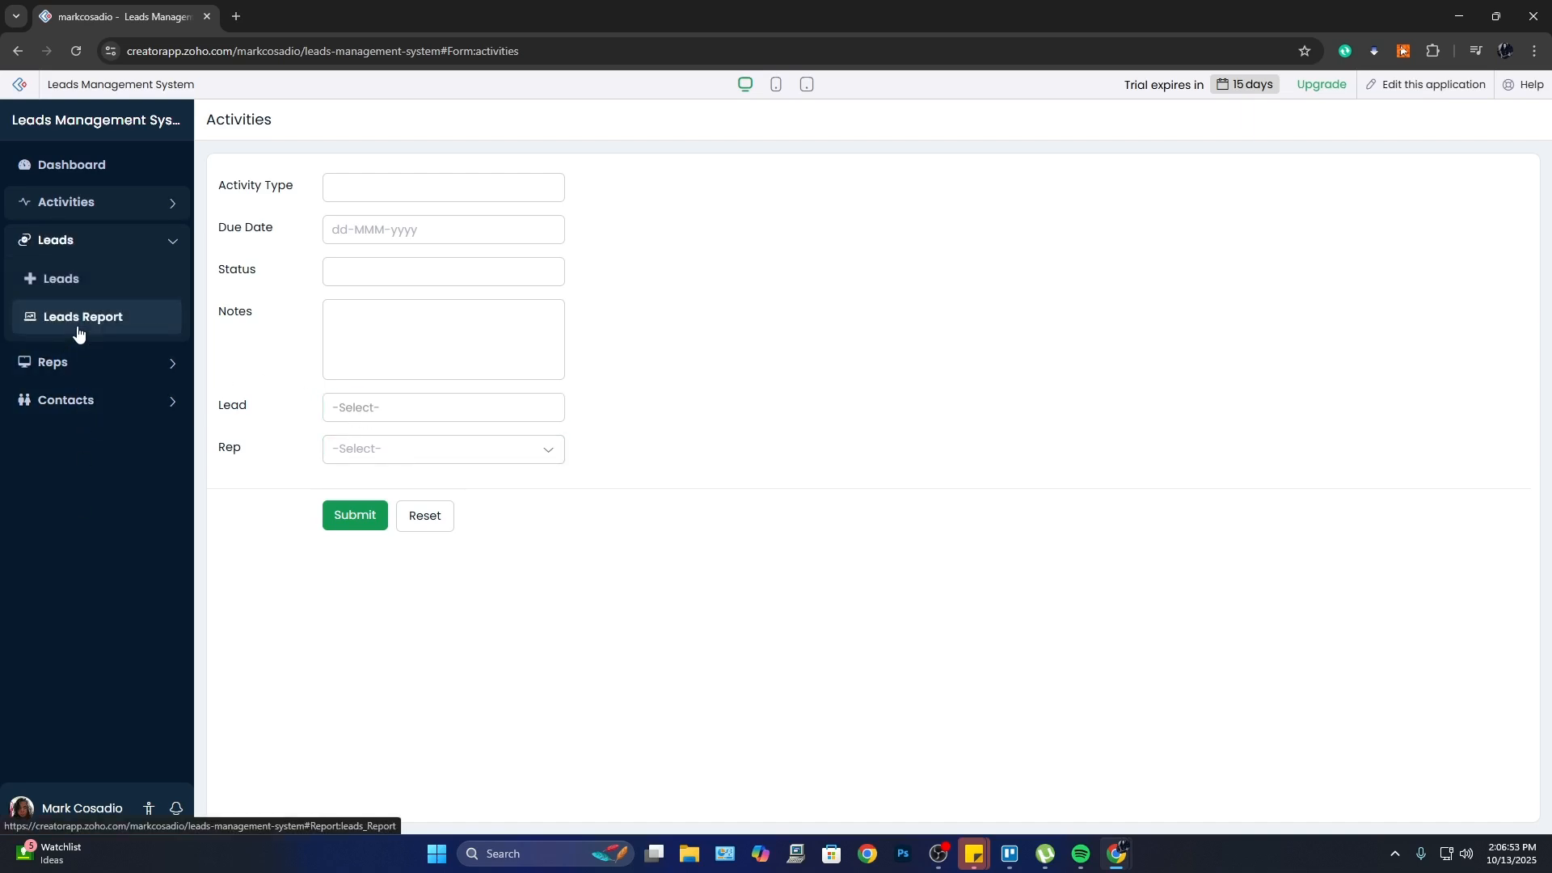
pyautogui.click(67, 328)
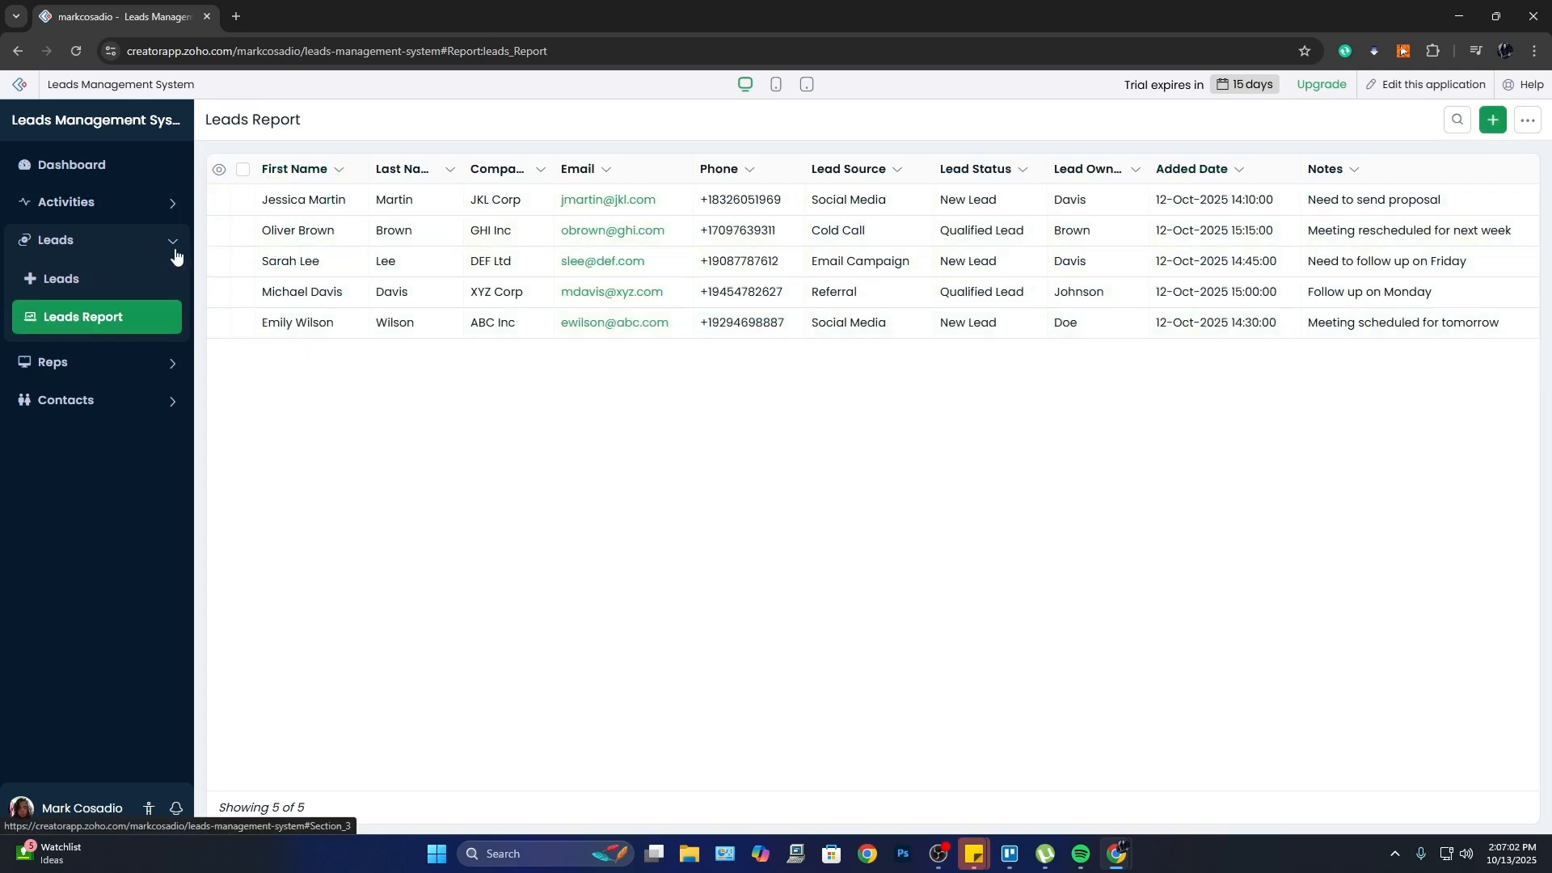
pyautogui.click(97, 364)
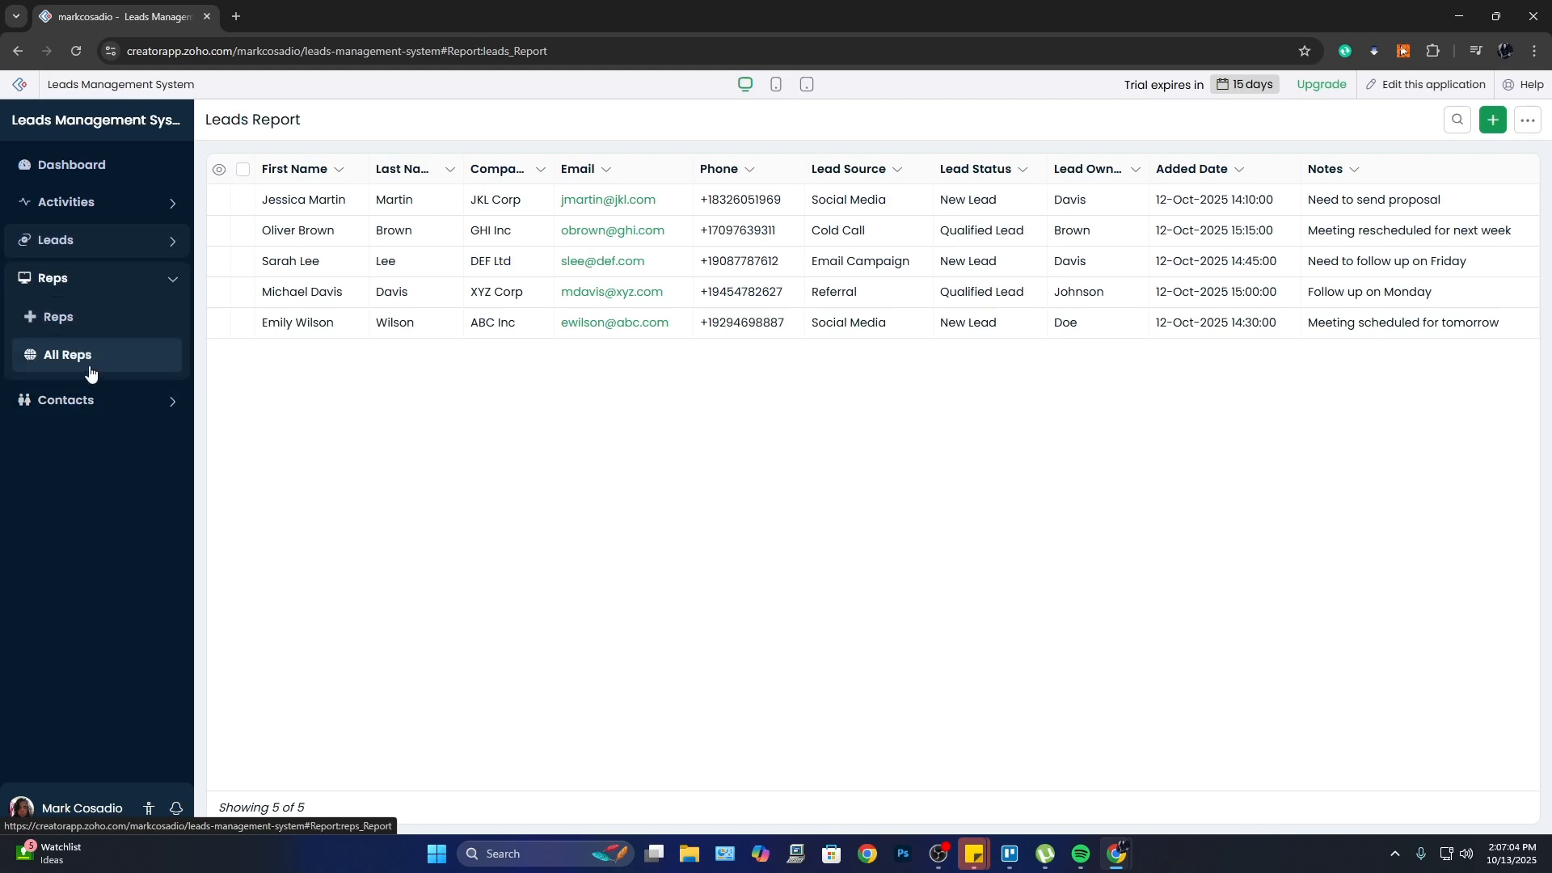
pyautogui.click(90, 371)
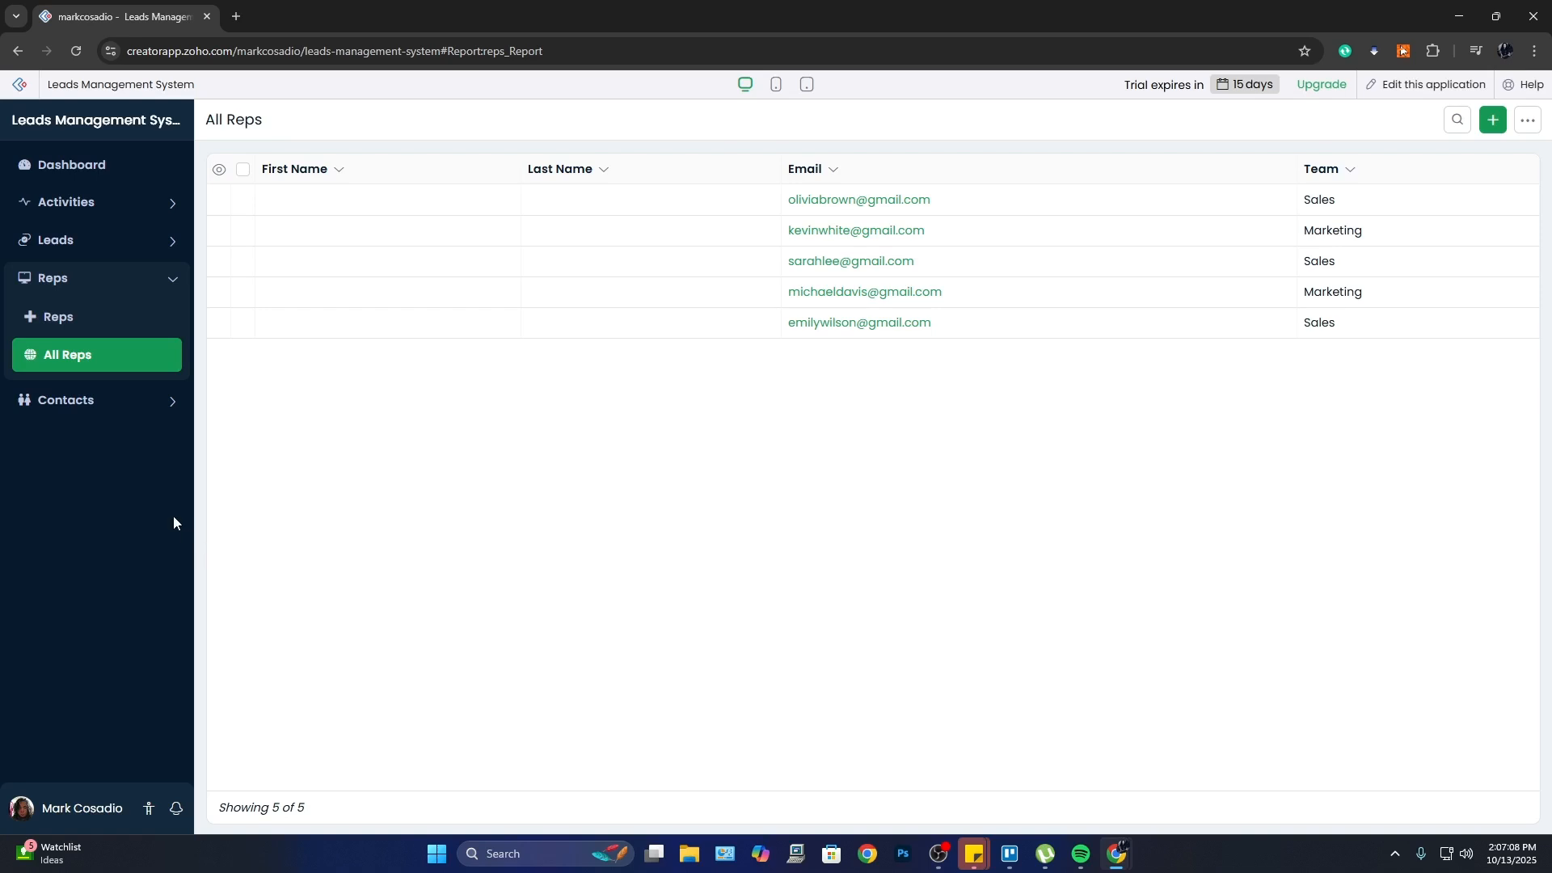
pyautogui.click(86, 402)
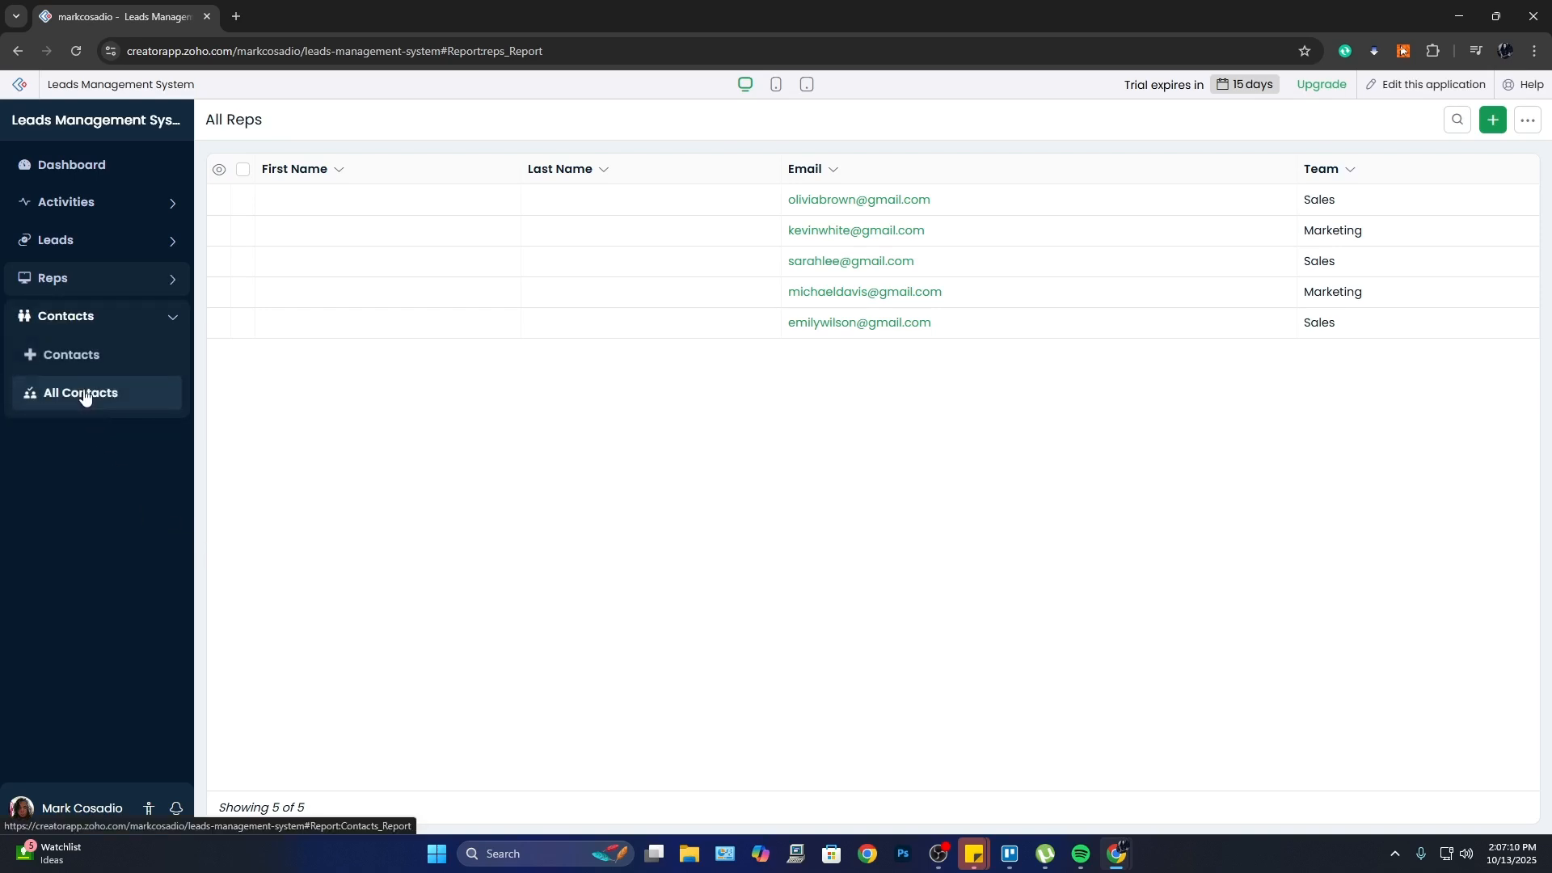
pyautogui.click(84, 392)
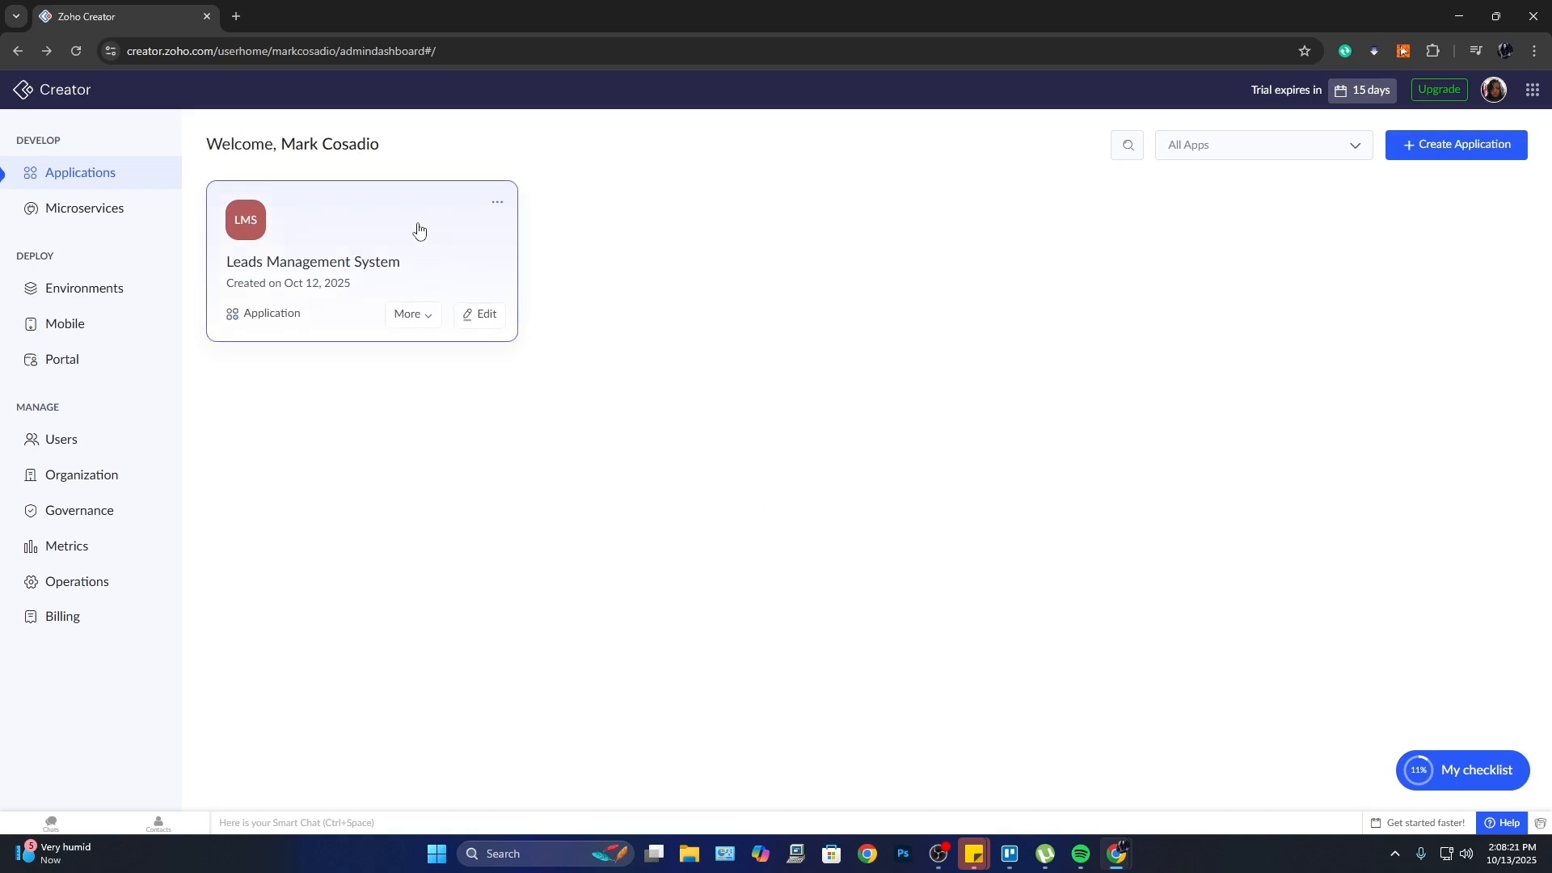
# Look over the microservice types available for creation in the admin dashboard and go back without creating one.
pyautogui.click(92, 213)
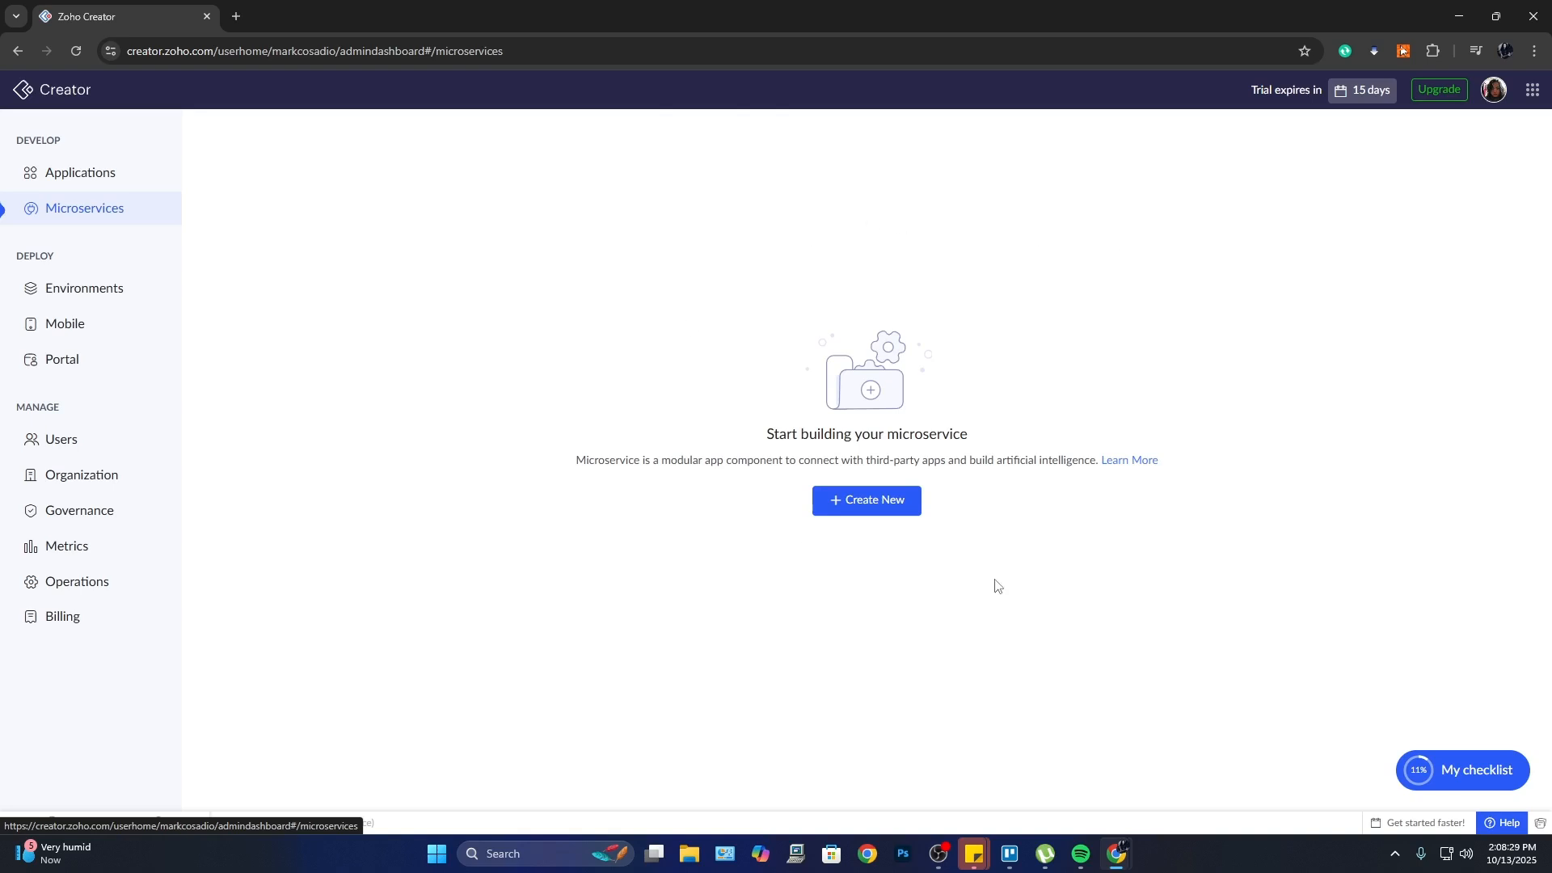
pyautogui.click(867, 507)
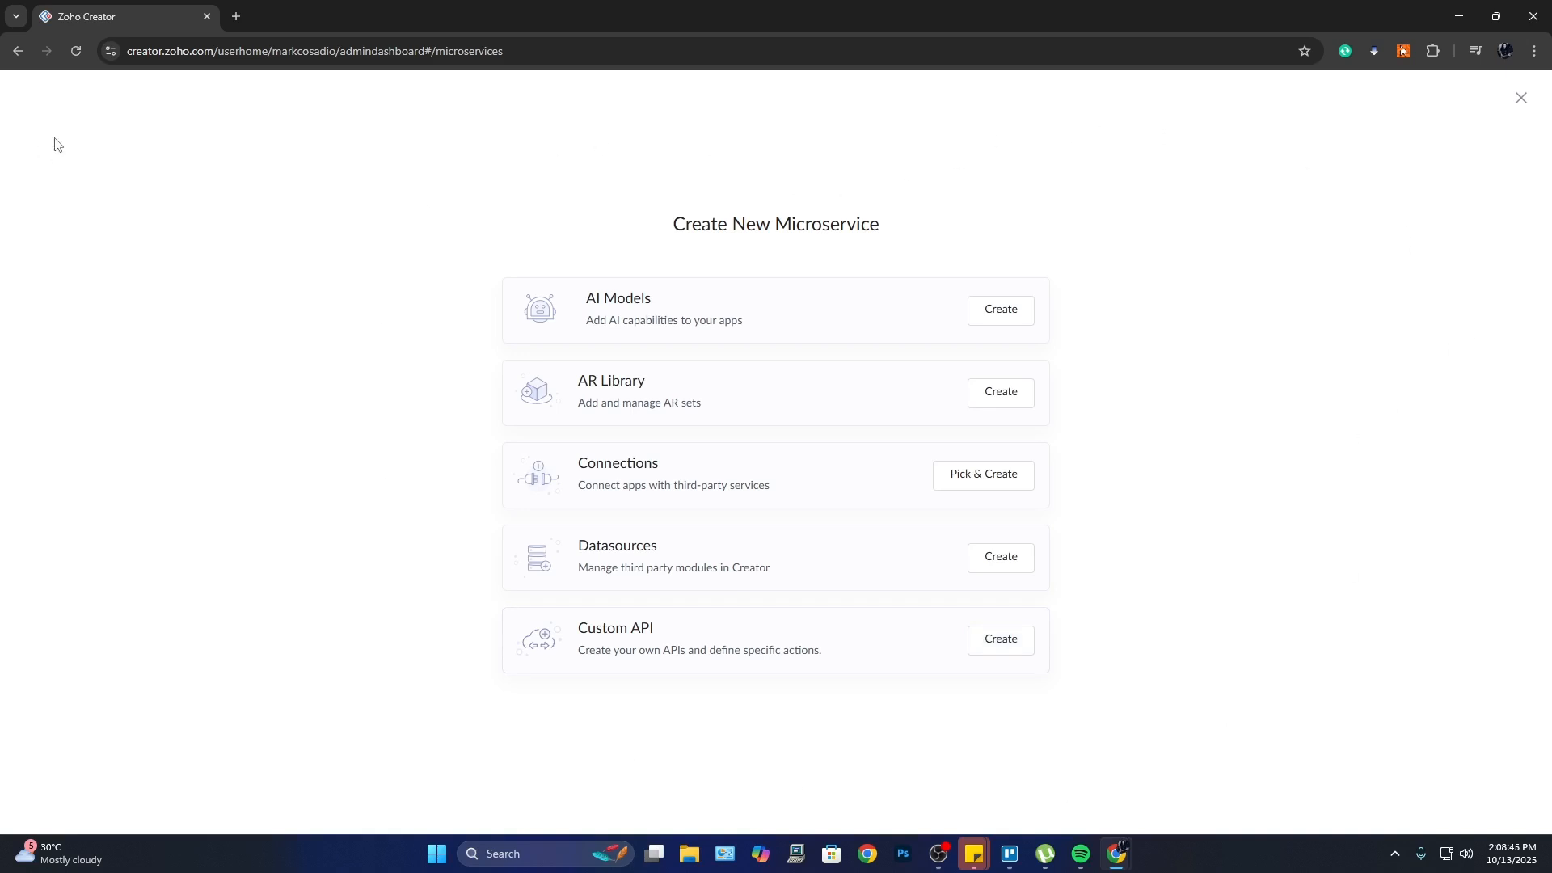
pyautogui.click(17, 51)
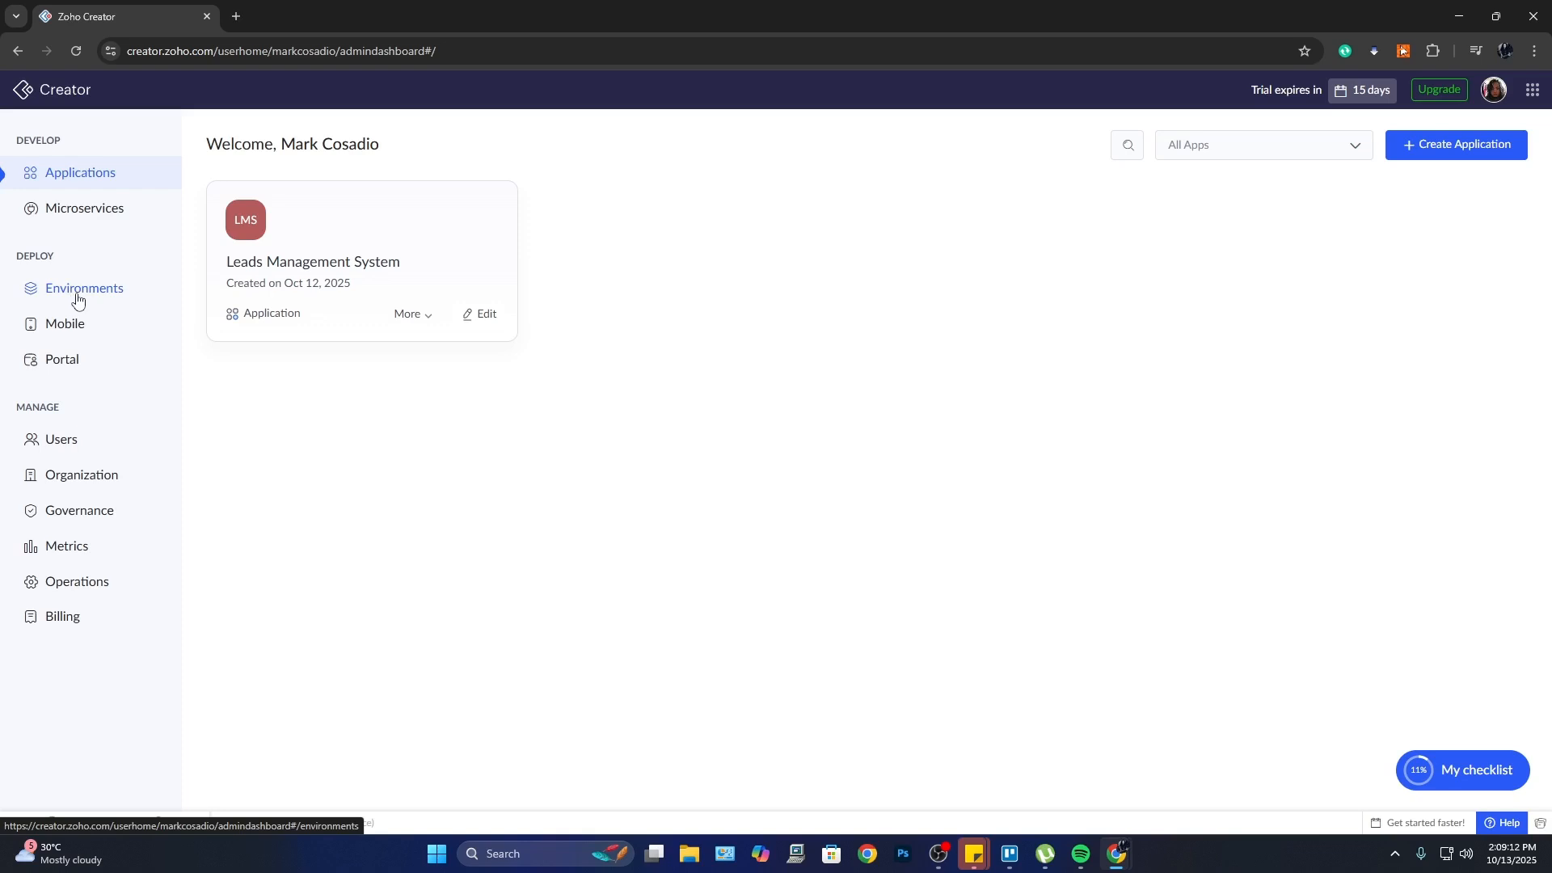
# Review the deployment pages for Environments, Mobile and Portal in the admin dashboard.
pyautogui.click(79, 297)
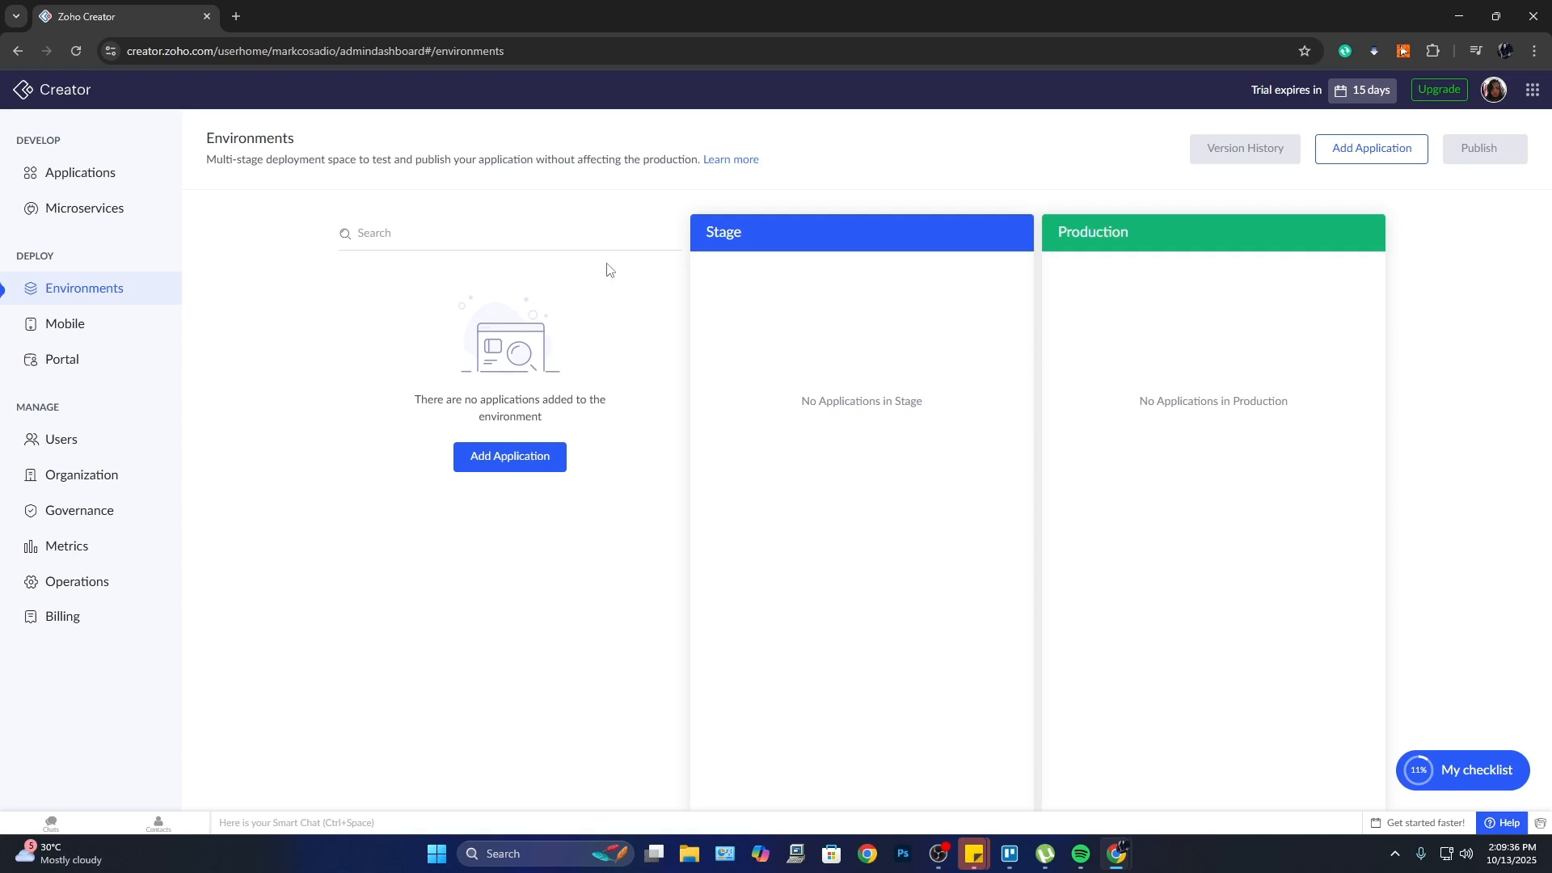
pyautogui.click(57, 327)
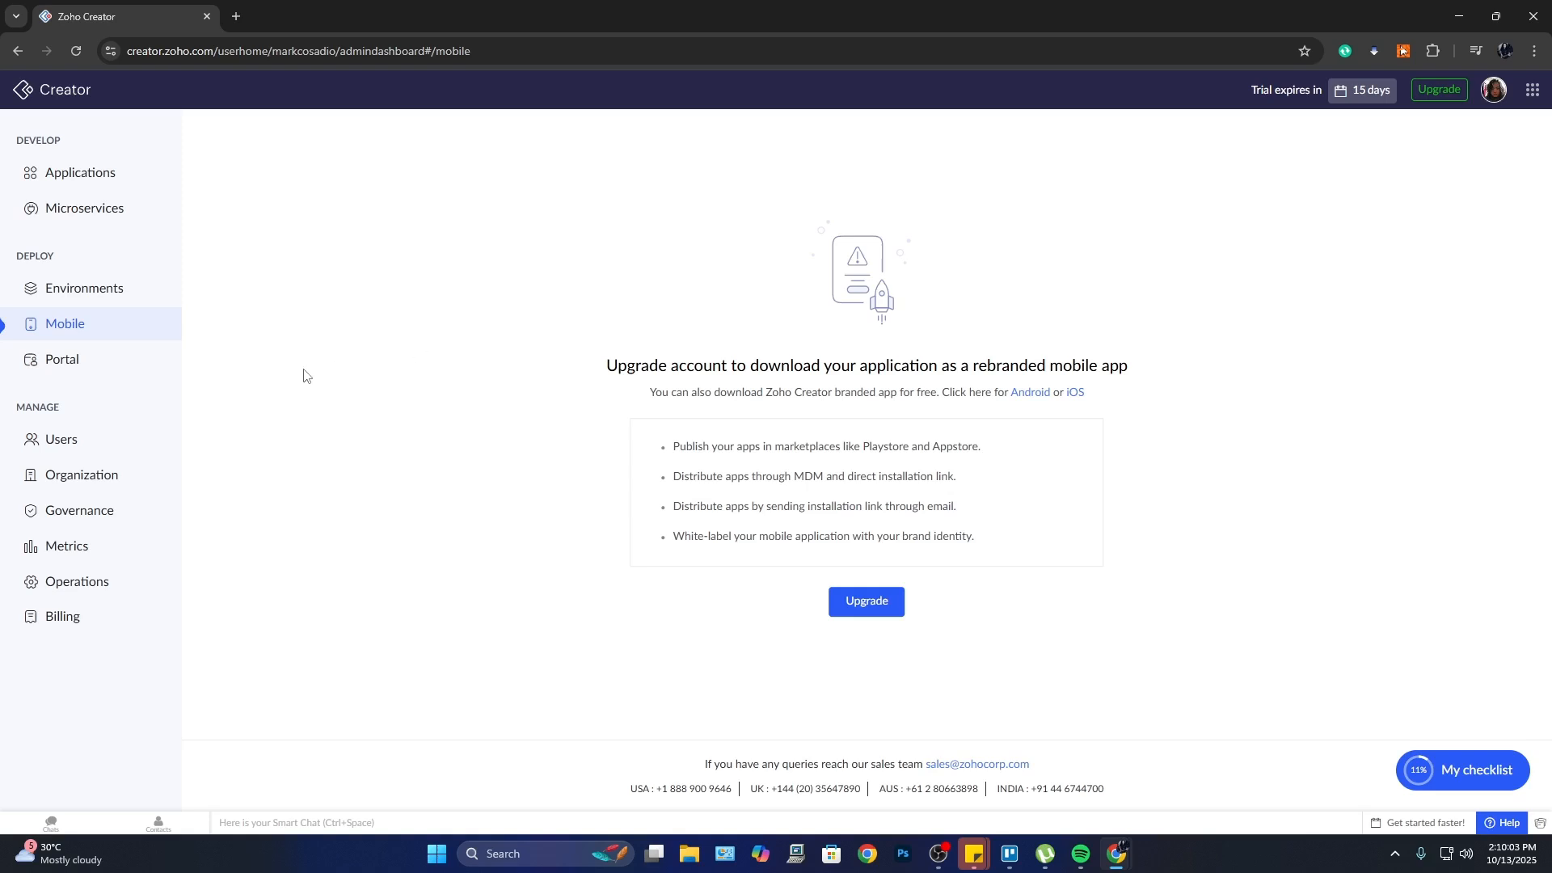
pyautogui.click(57, 372)
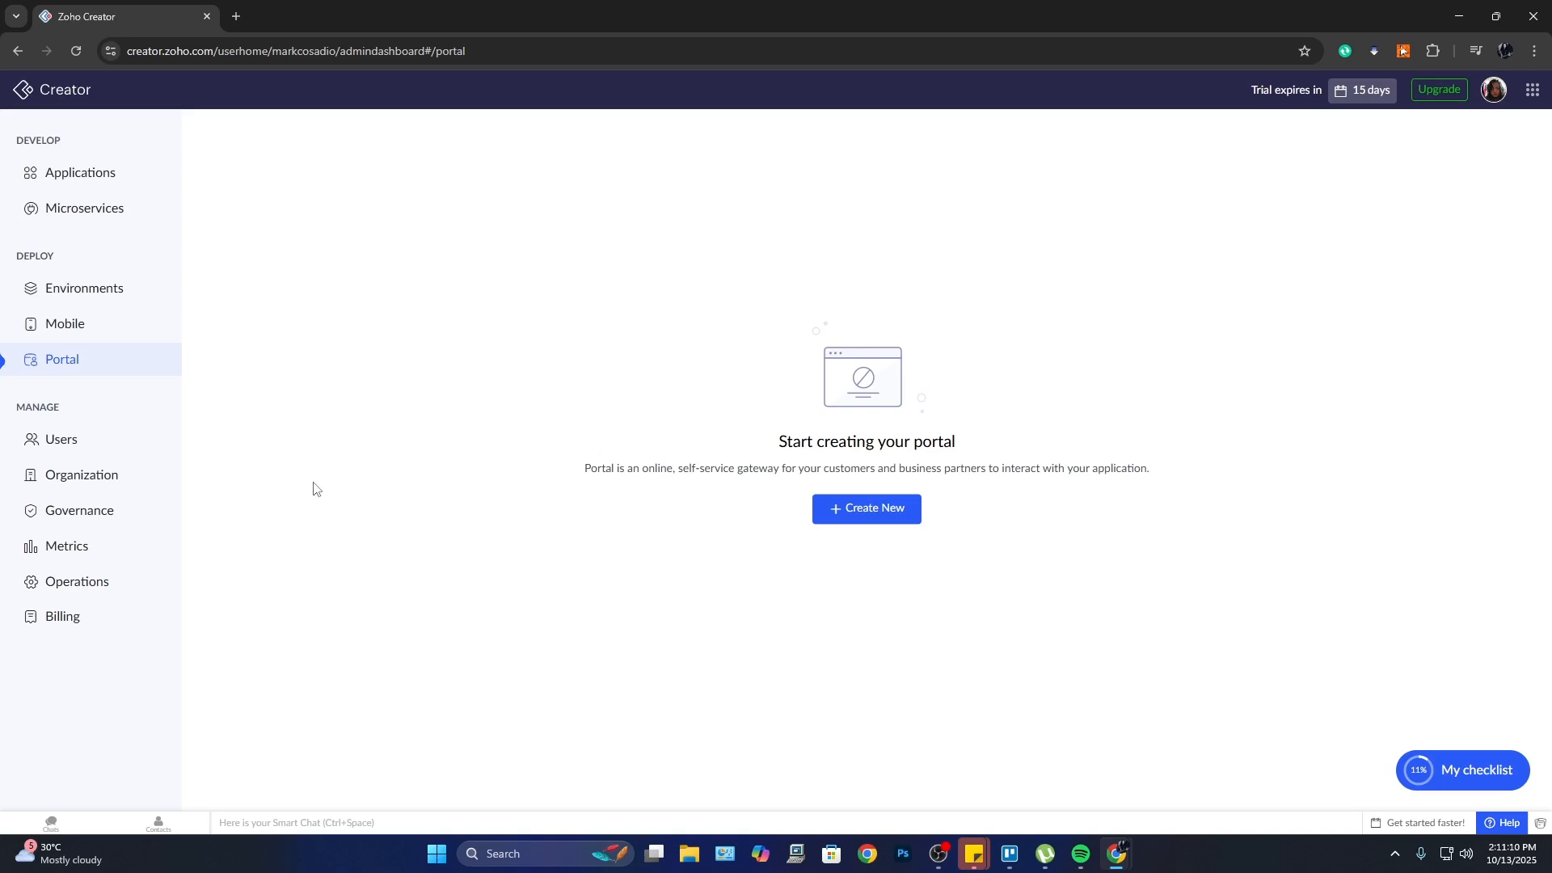
# Review the Users and Organization pages and Governance's Security Policies, Custom Authentication, Active Directory and Domains sections.
pyautogui.click(72, 444)
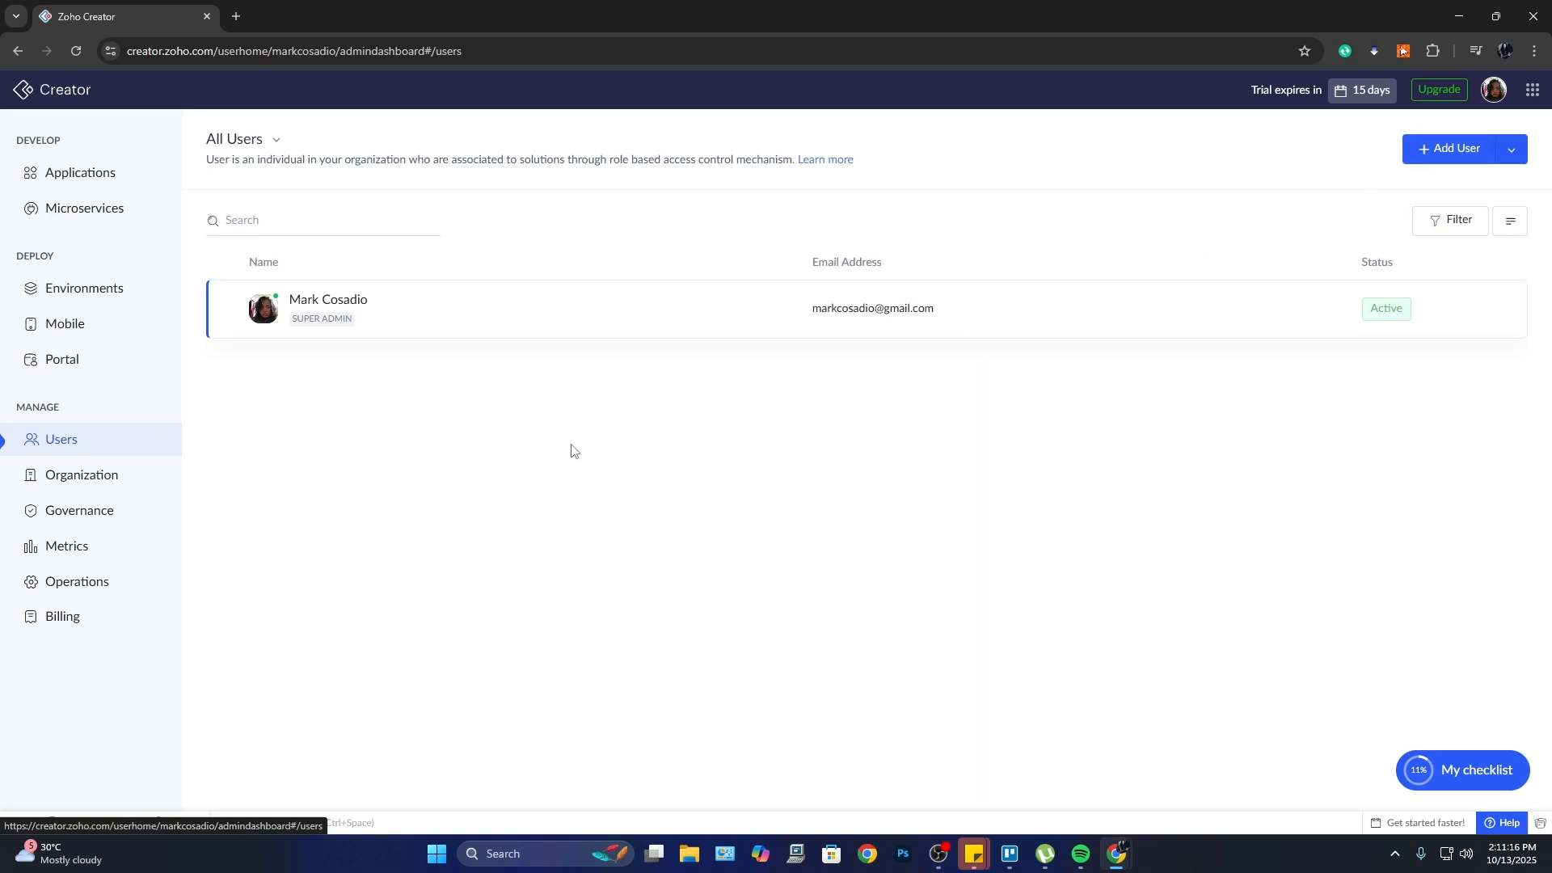
pyautogui.click(103, 481)
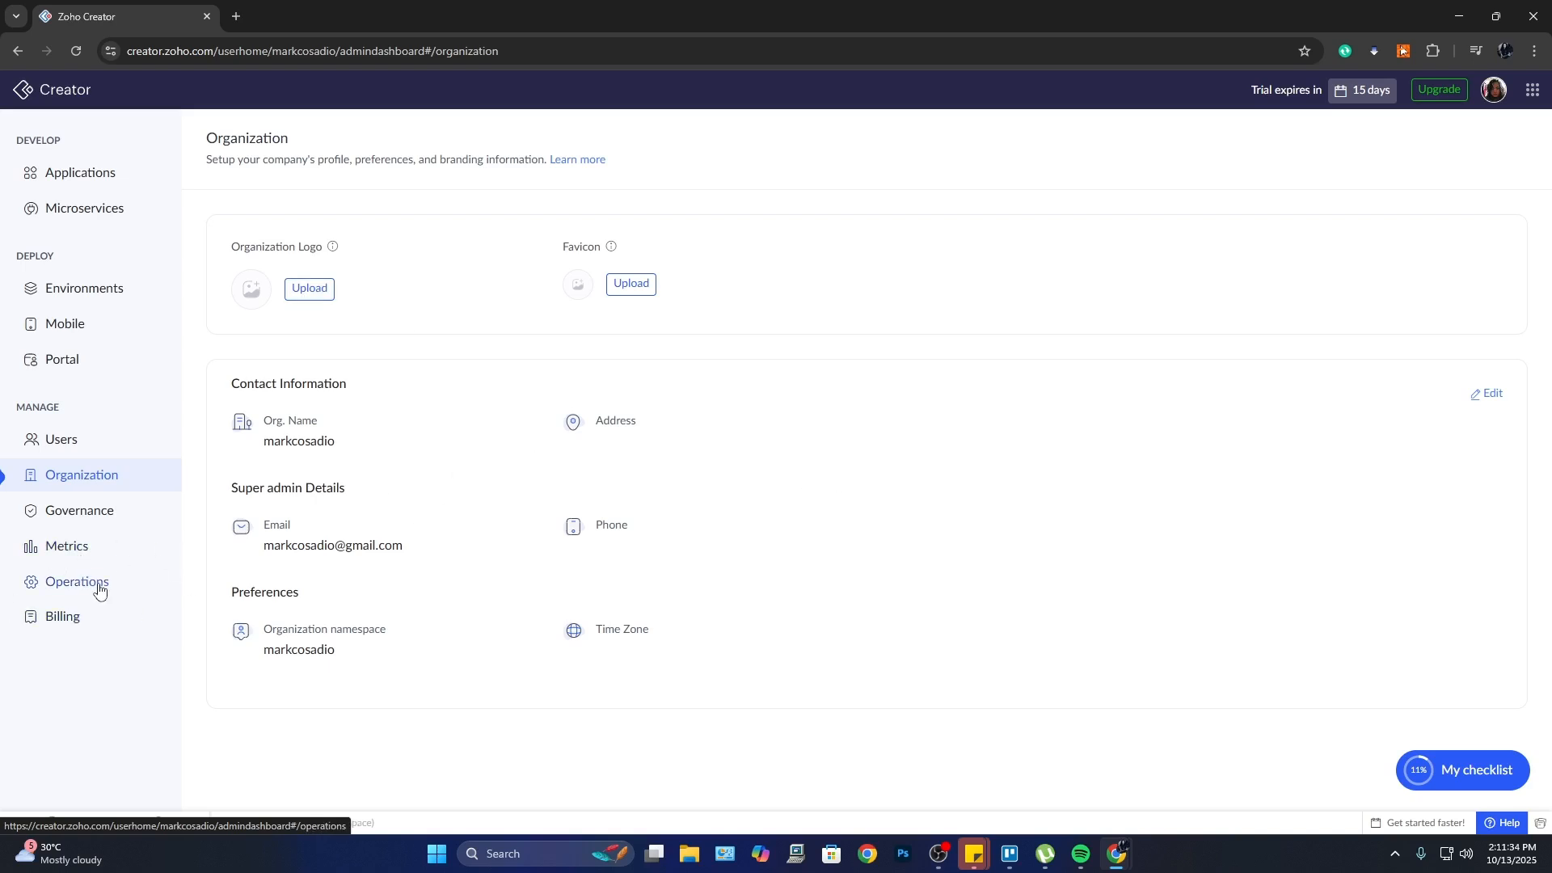
pyautogui.click(92, 521)
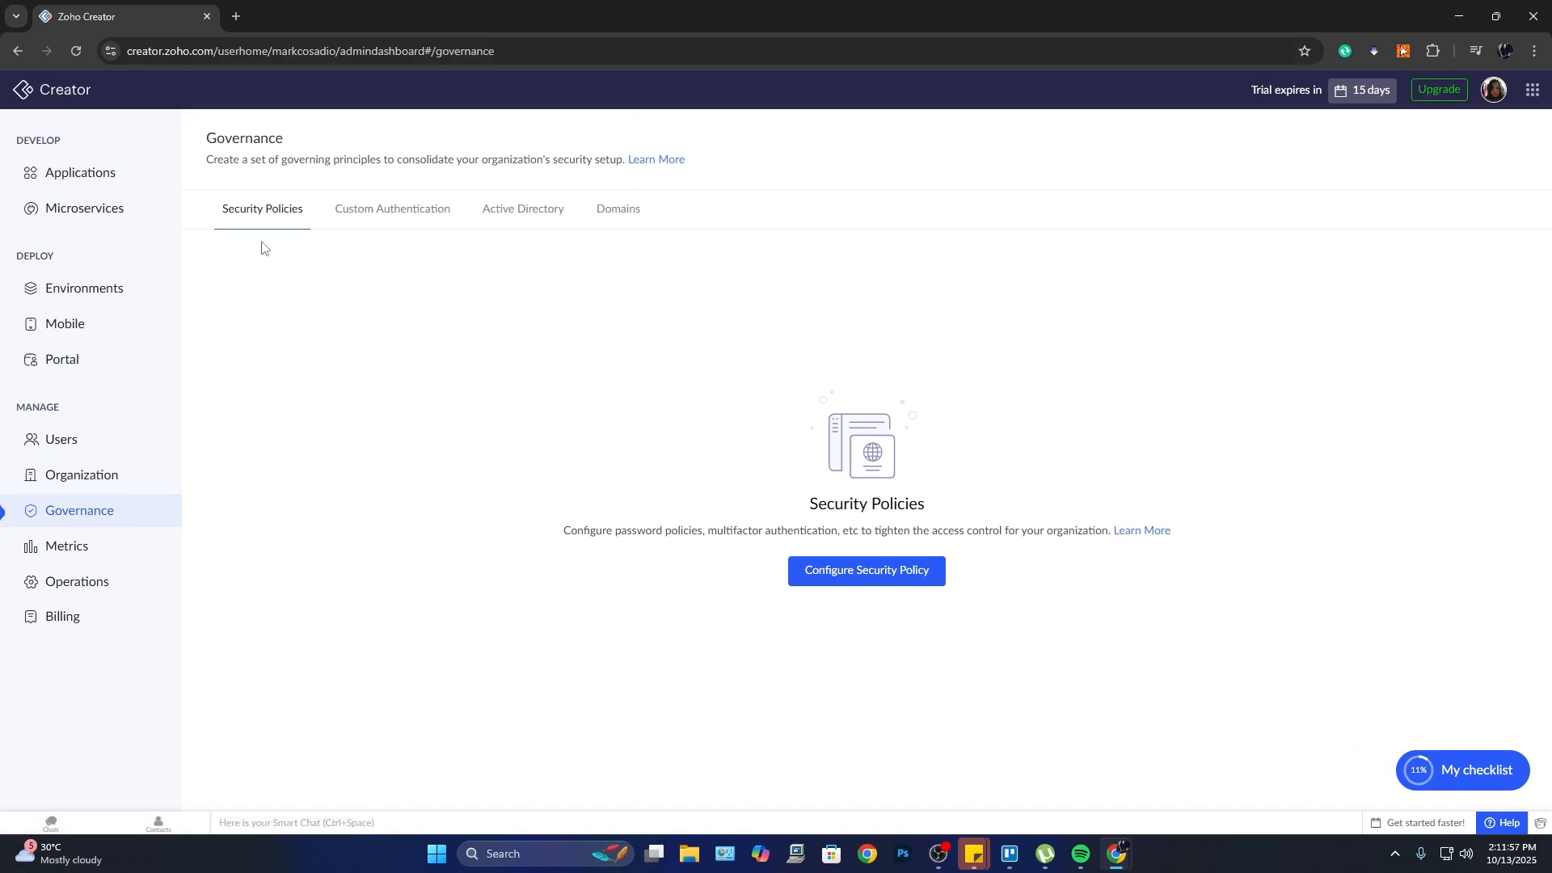
pyautogui.click(373, 214)
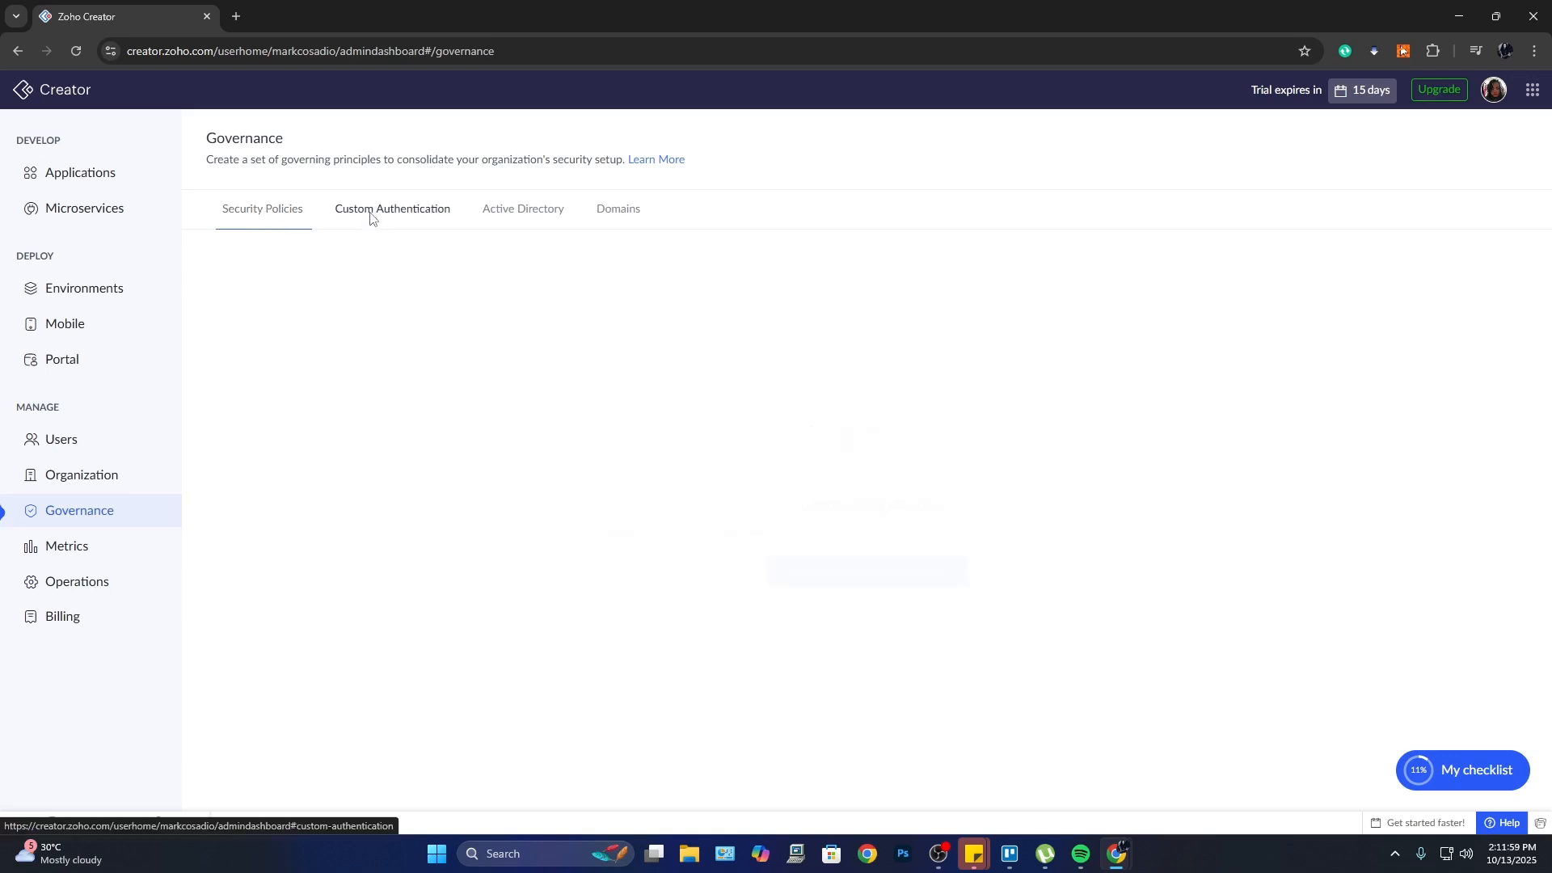
pyautogui.click(521, 216)
pyautogui.click(634, 214)
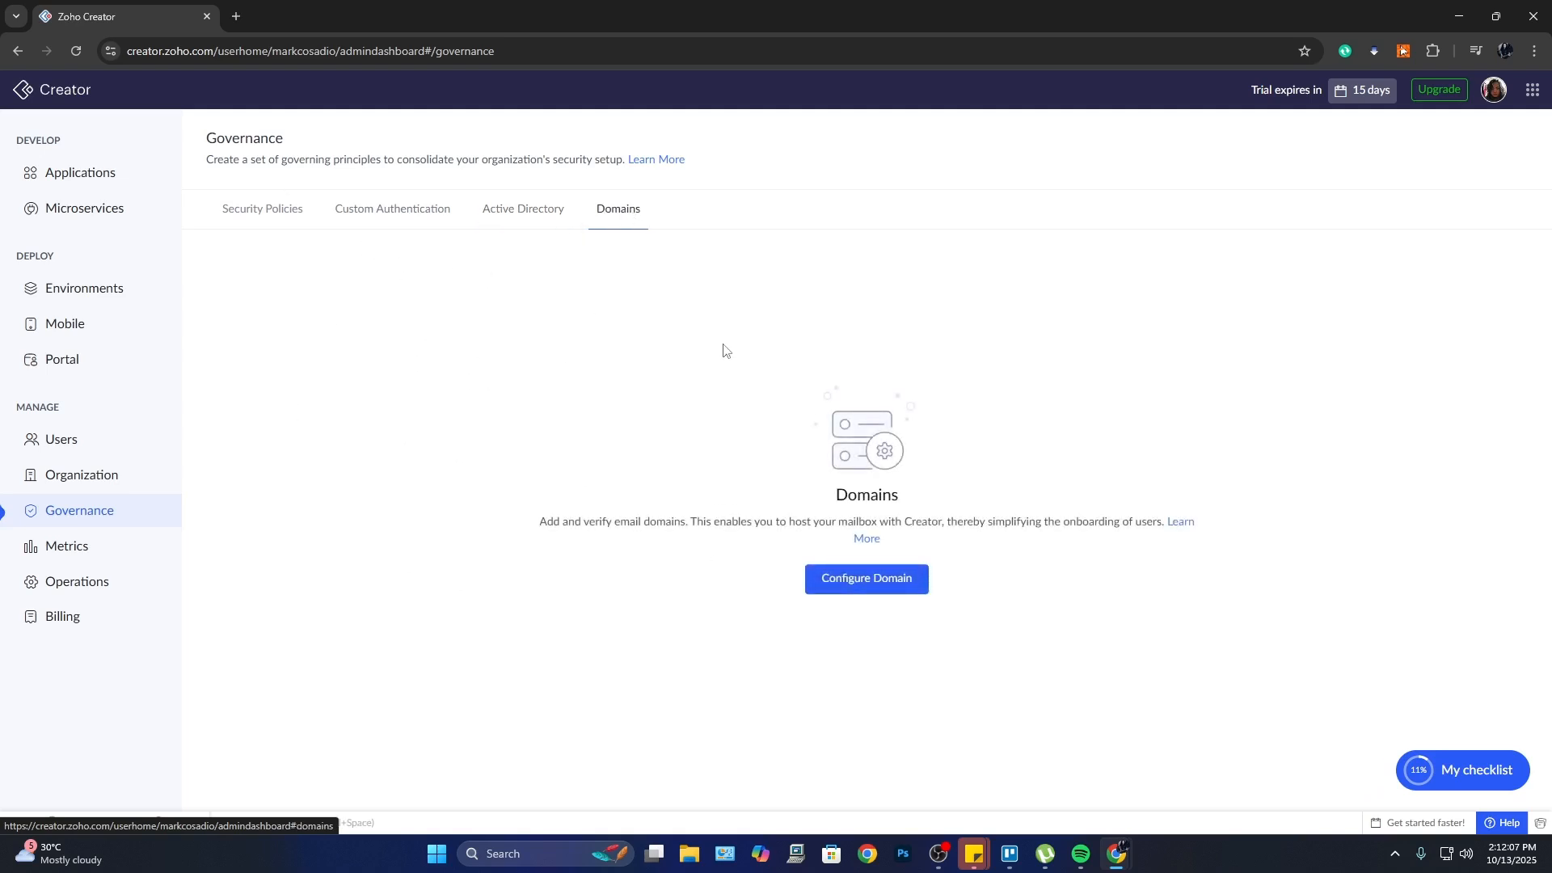
pyautogui.click(239, 213)
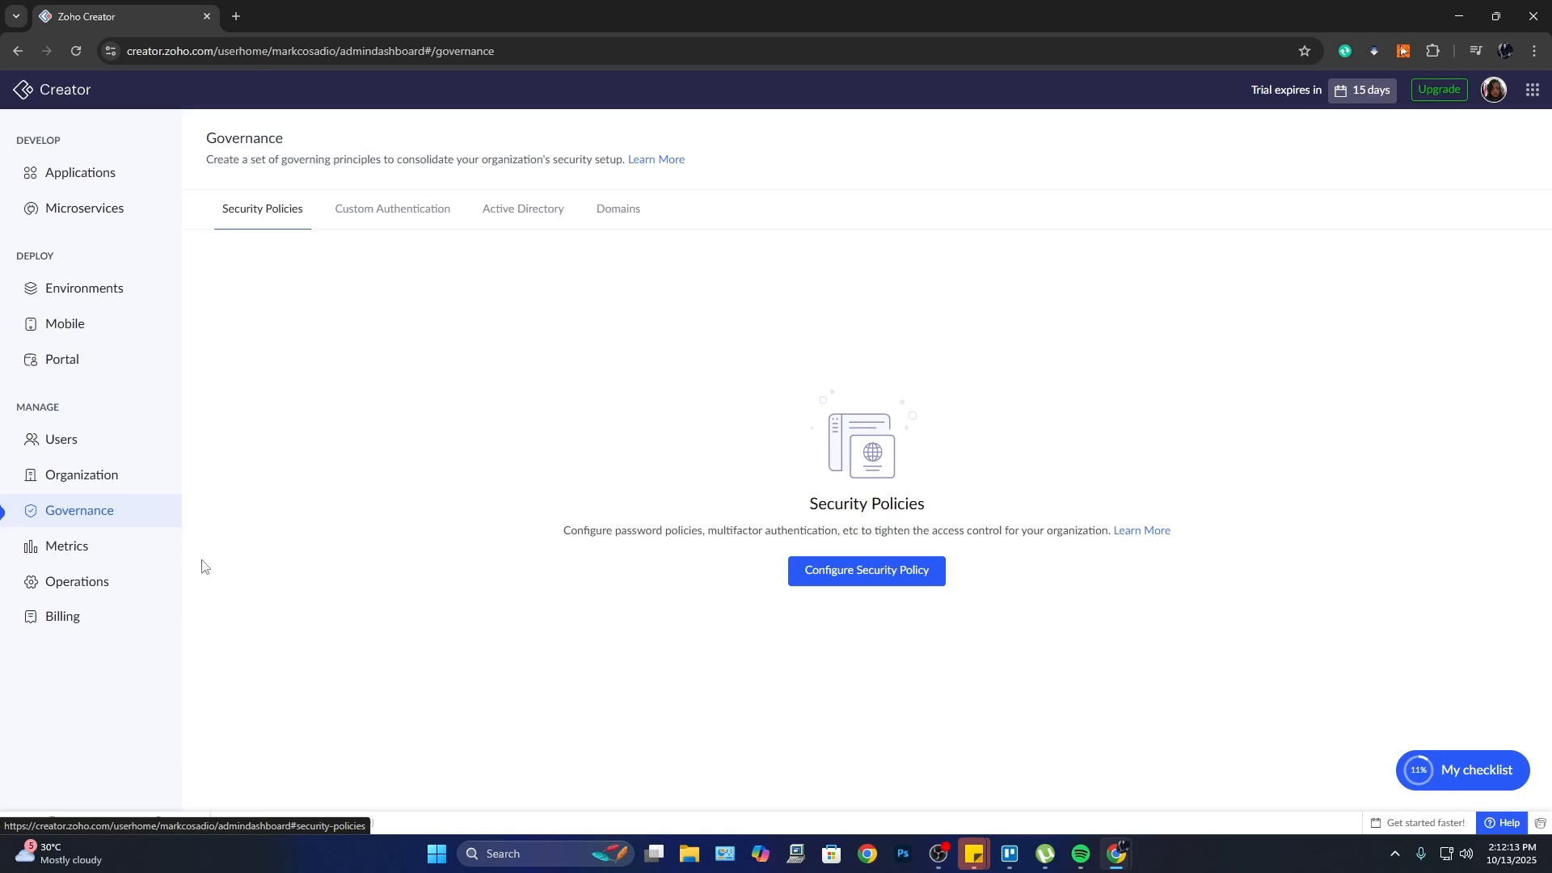
# Review the Metrics and Operations pages and the plan and usage details under Billing.
pyautogui.click(68, 558)
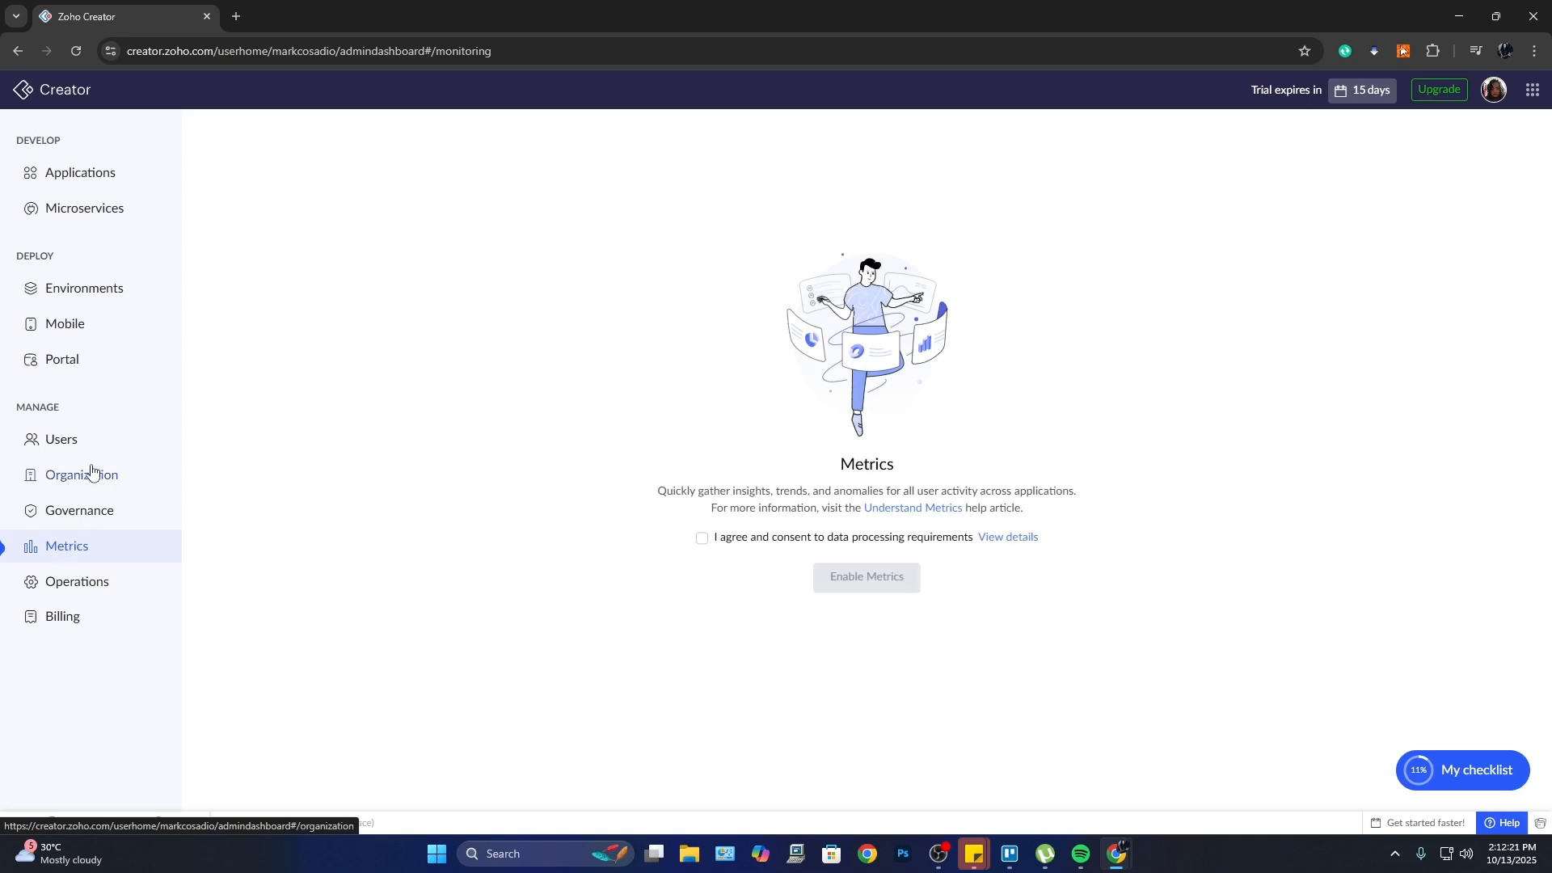
pyautogui.click(82, 587)
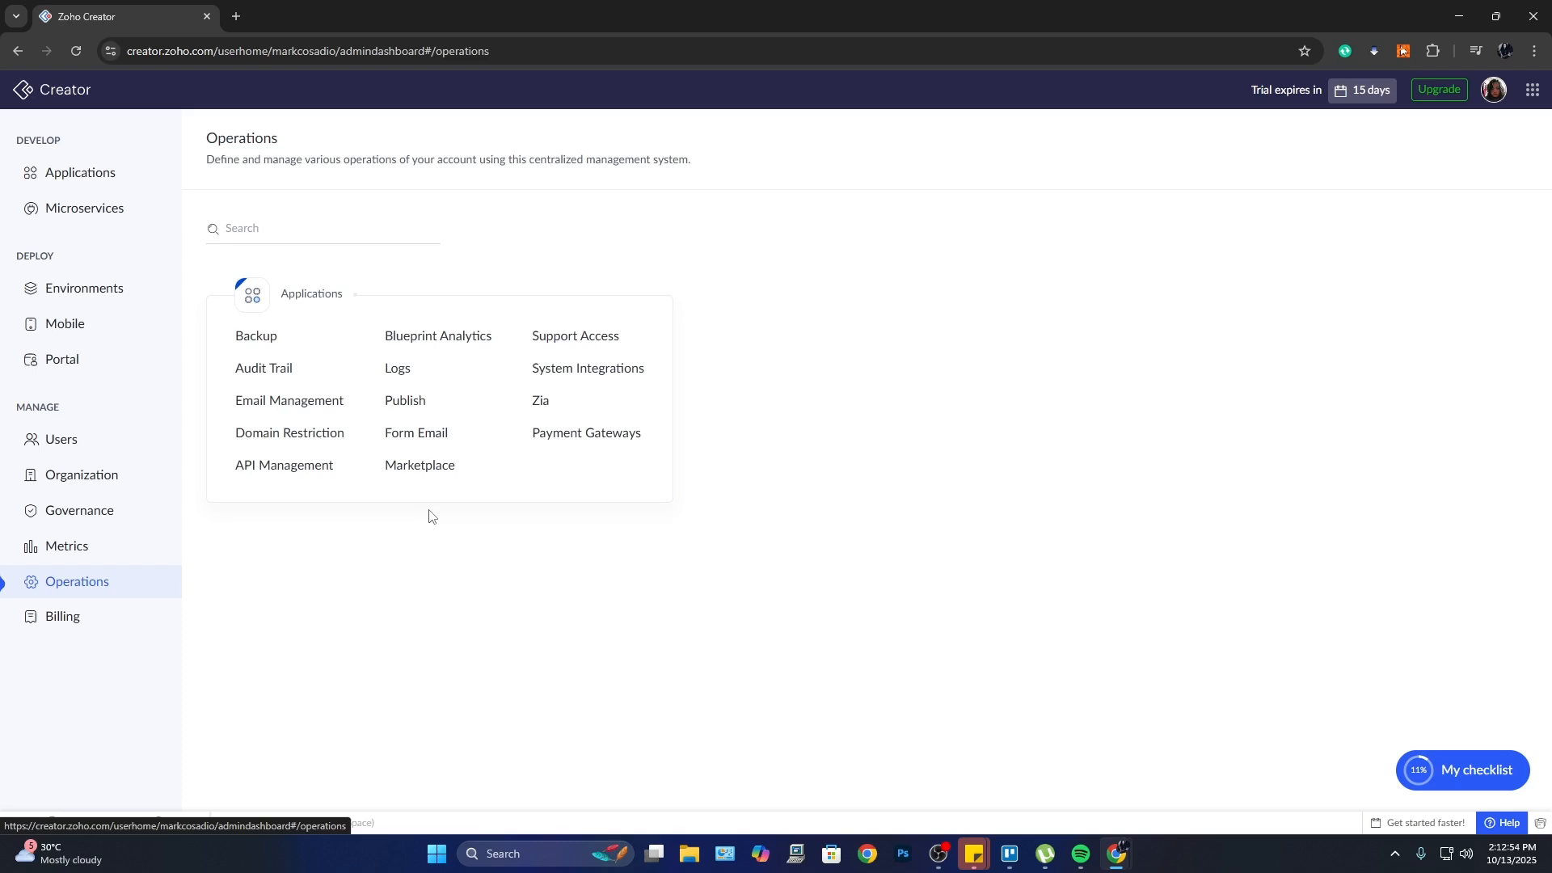
pyautogui.click(87, 620)
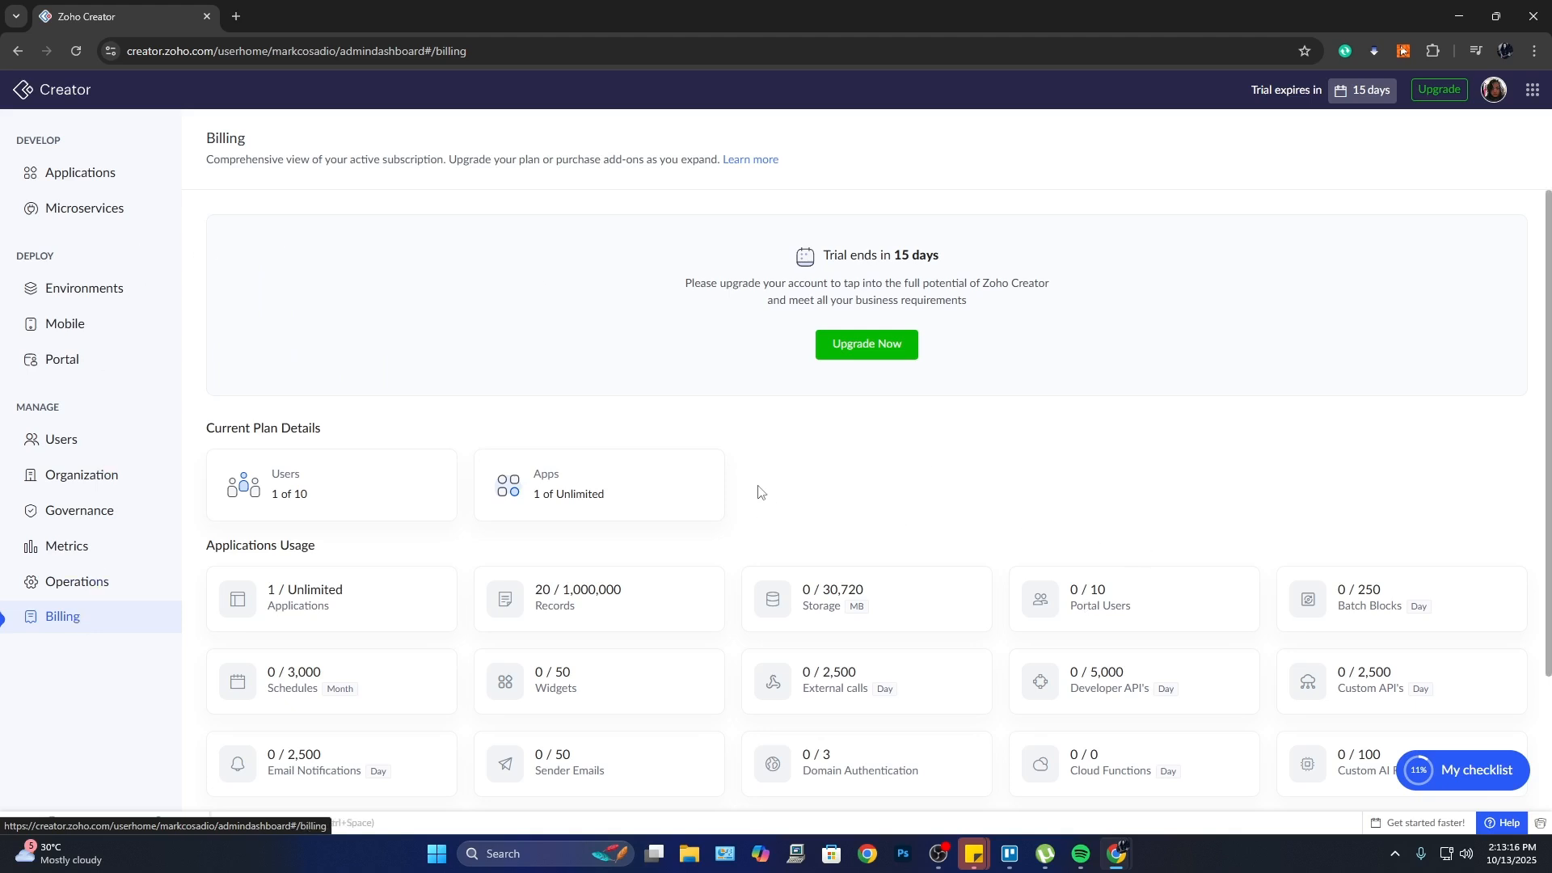
pyautogui.scroll(-2, 741, 439)
pyautogui.scroll(2, 734, 451)
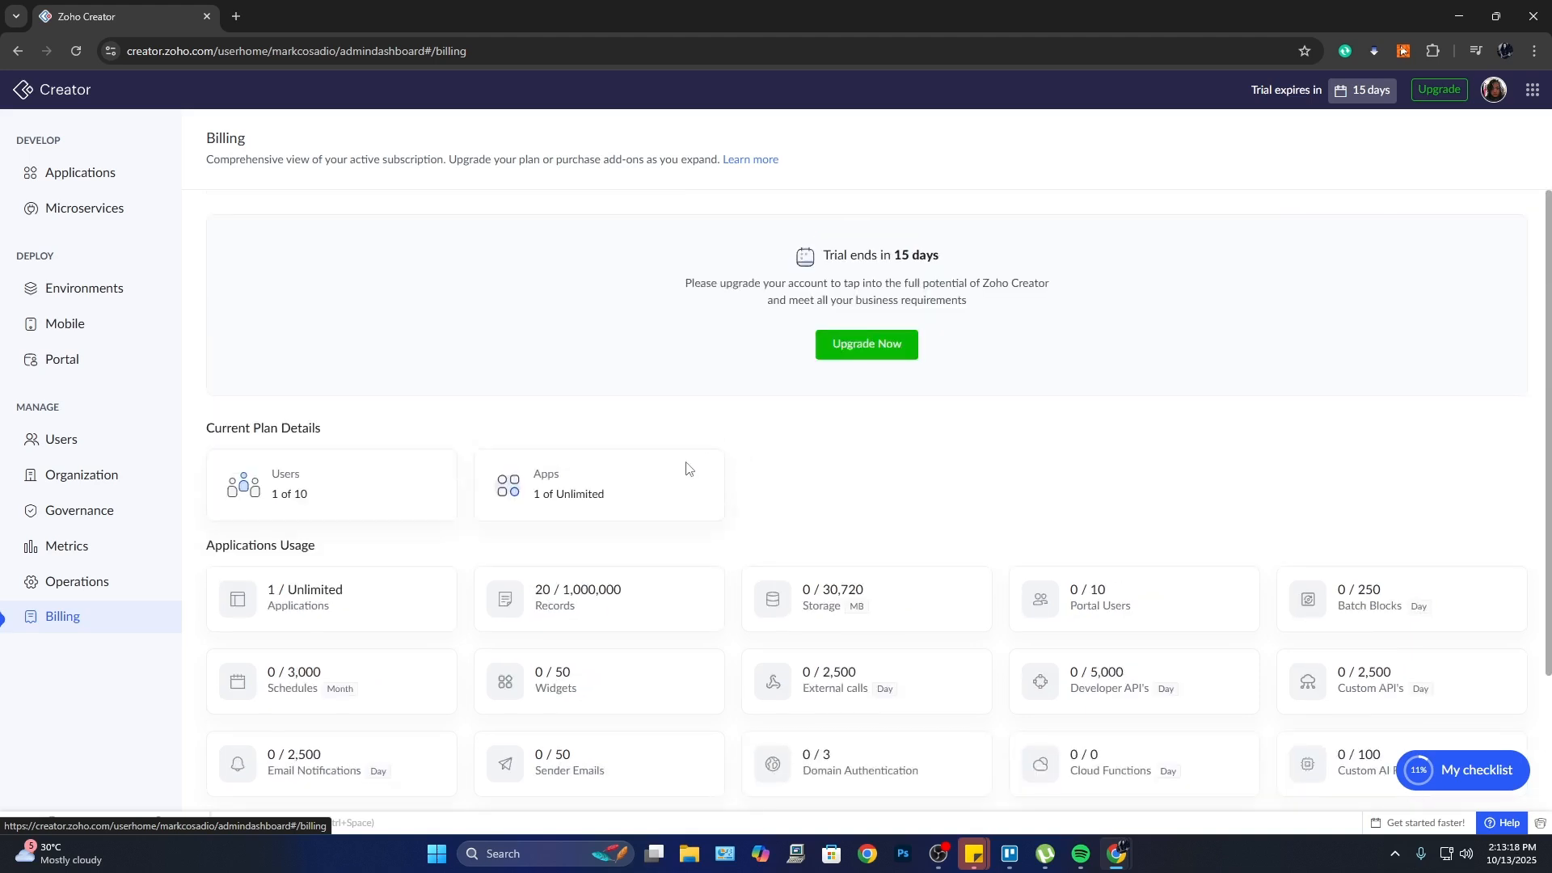